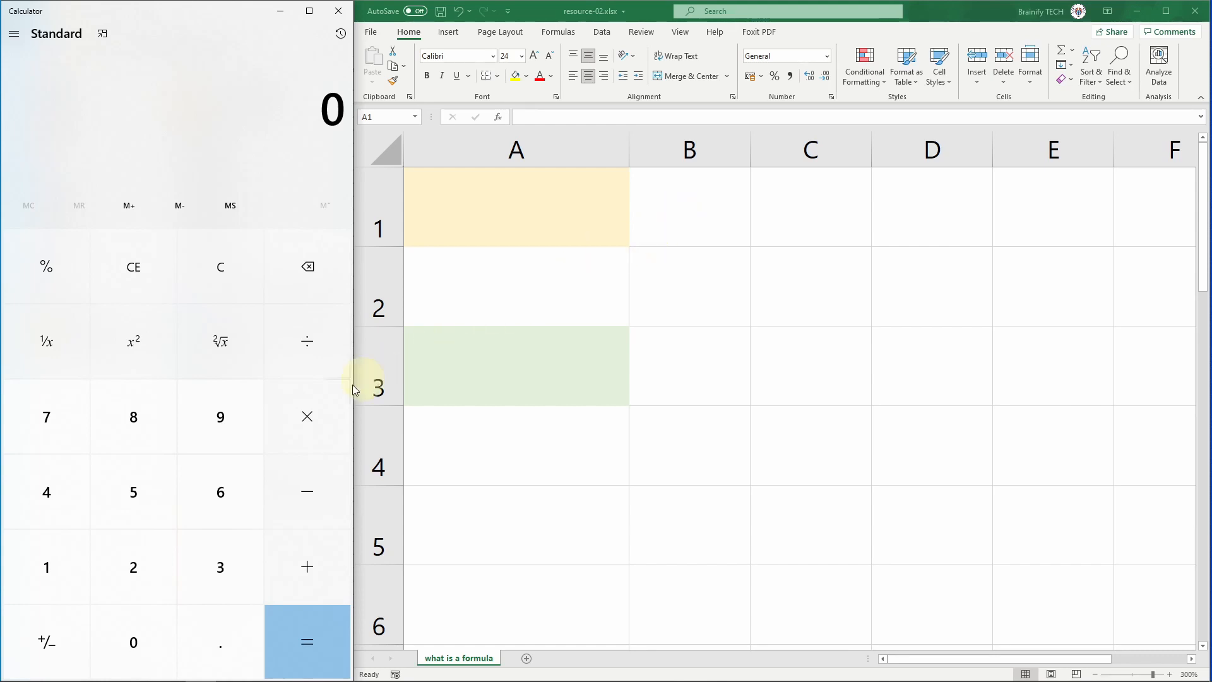
Step: Calculate 1 + 2 in the calculator
left_click(52, 567)
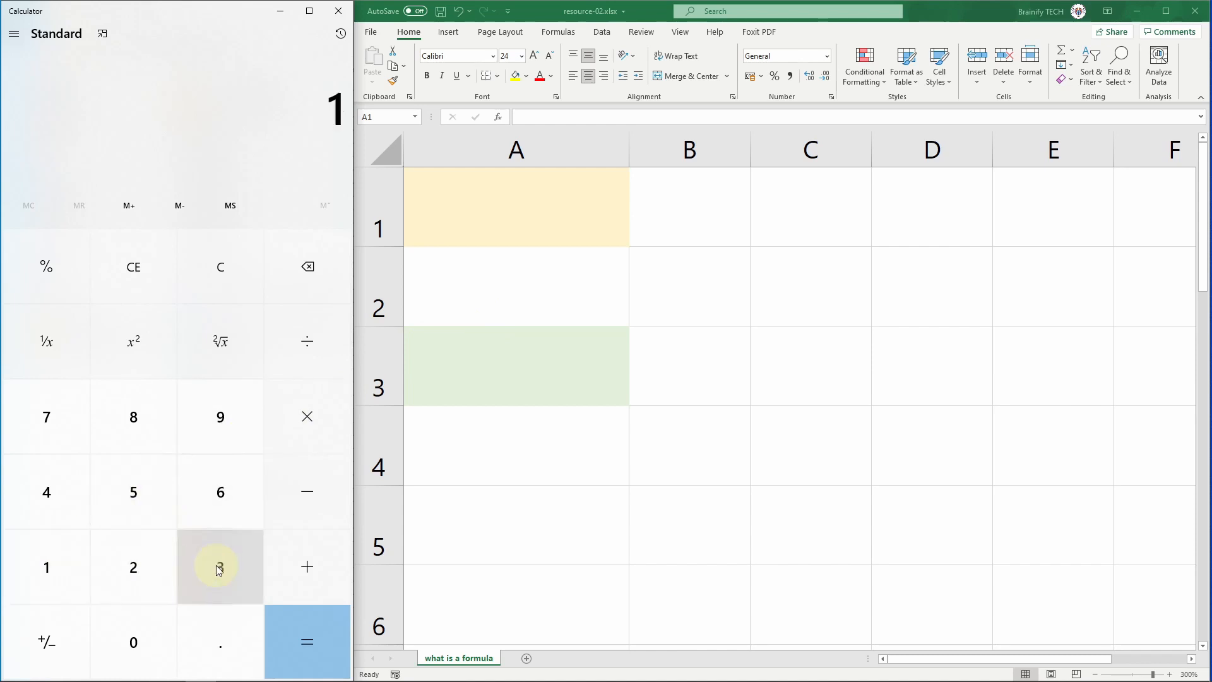
left_click(303, 571)
left_click(134, 568)
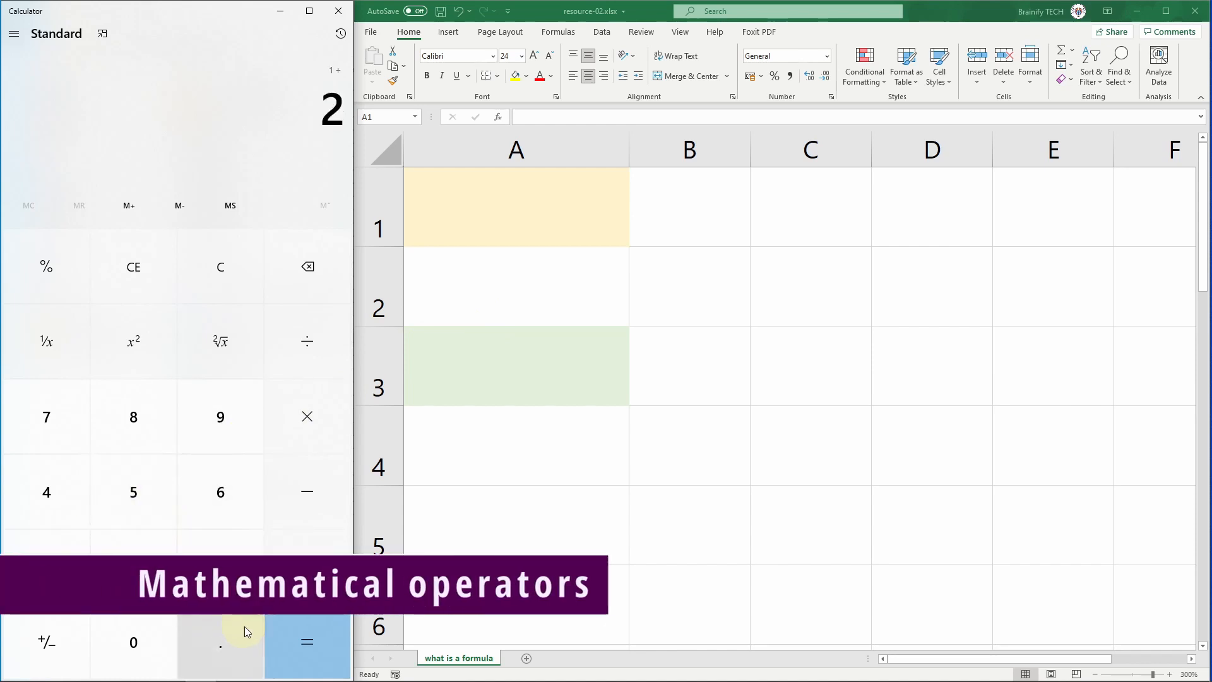
left_click(334, 643)
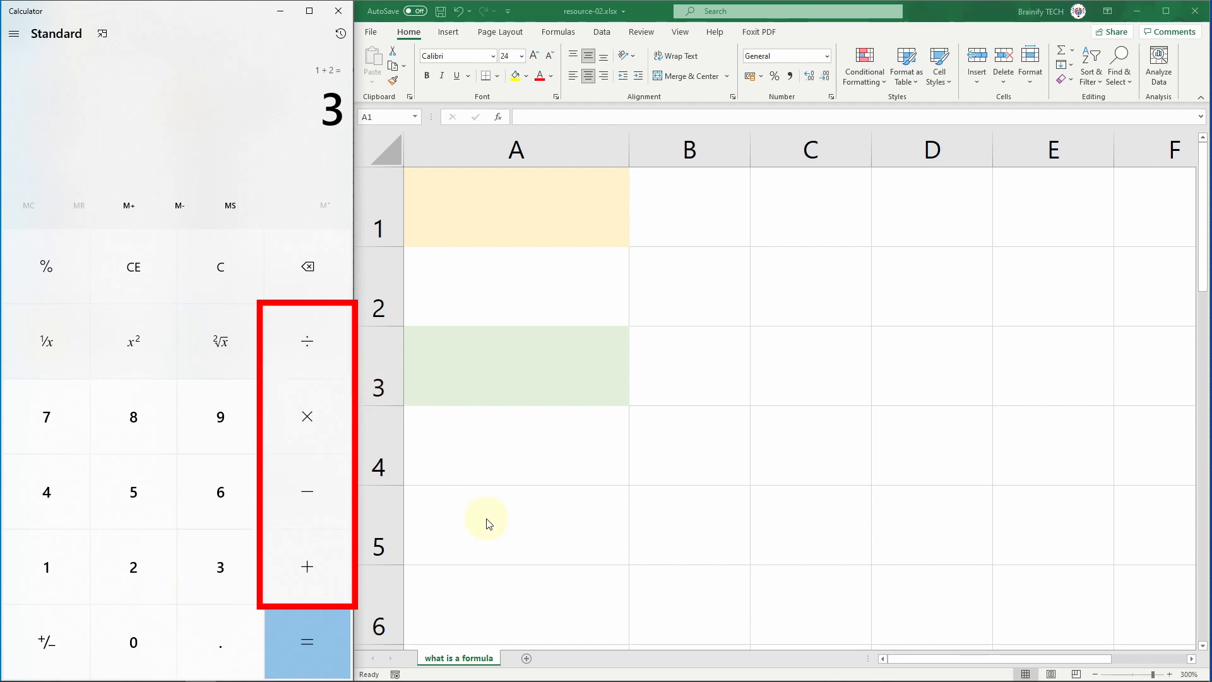
Step: Switch to the Excel workbook and enter 1+1=2 as plain content in cell A1
left_click(529, 211)
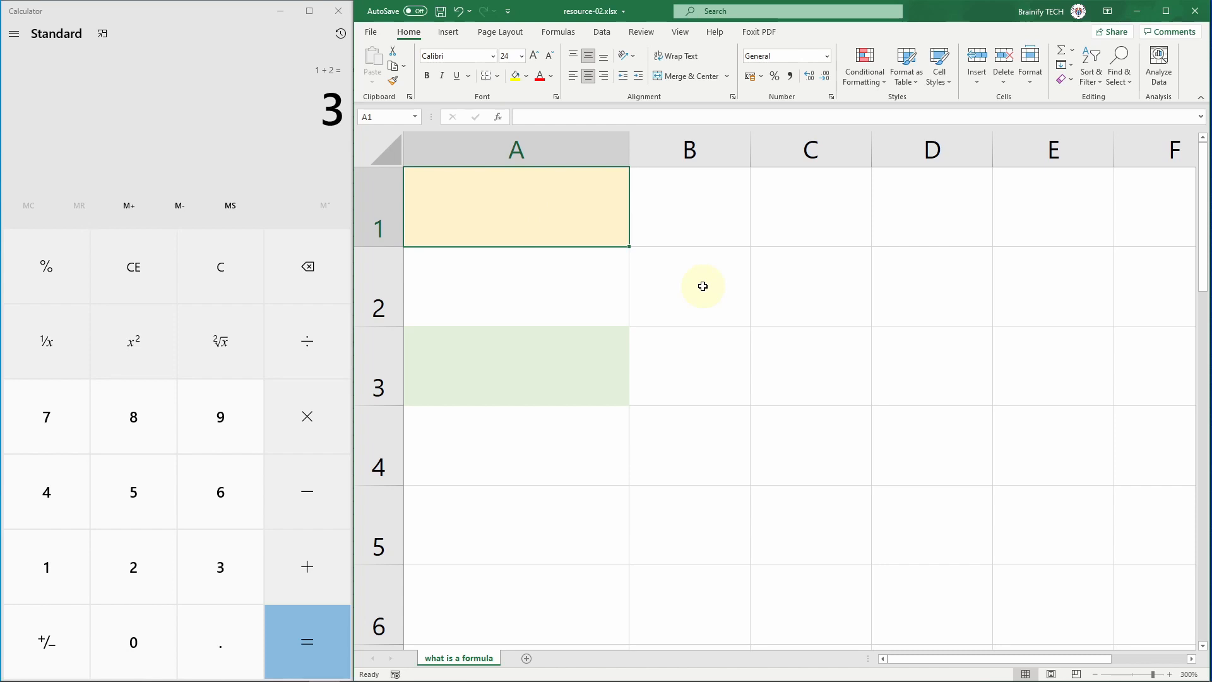
type("1+1")
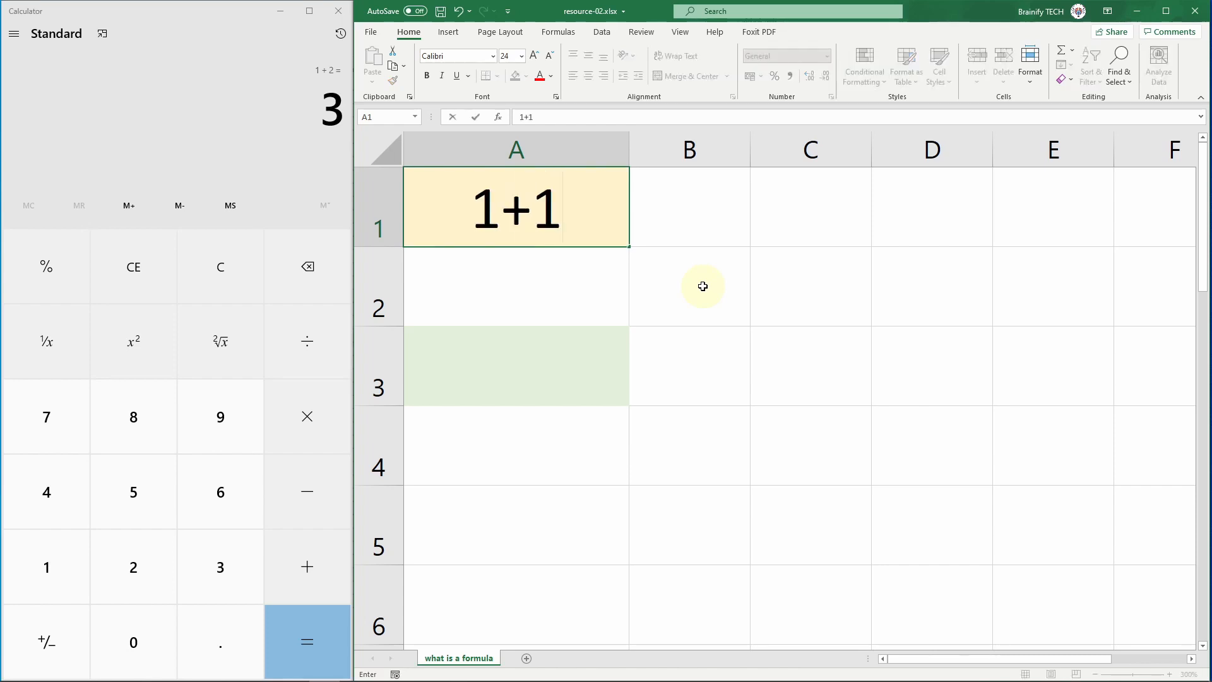
type("=2")
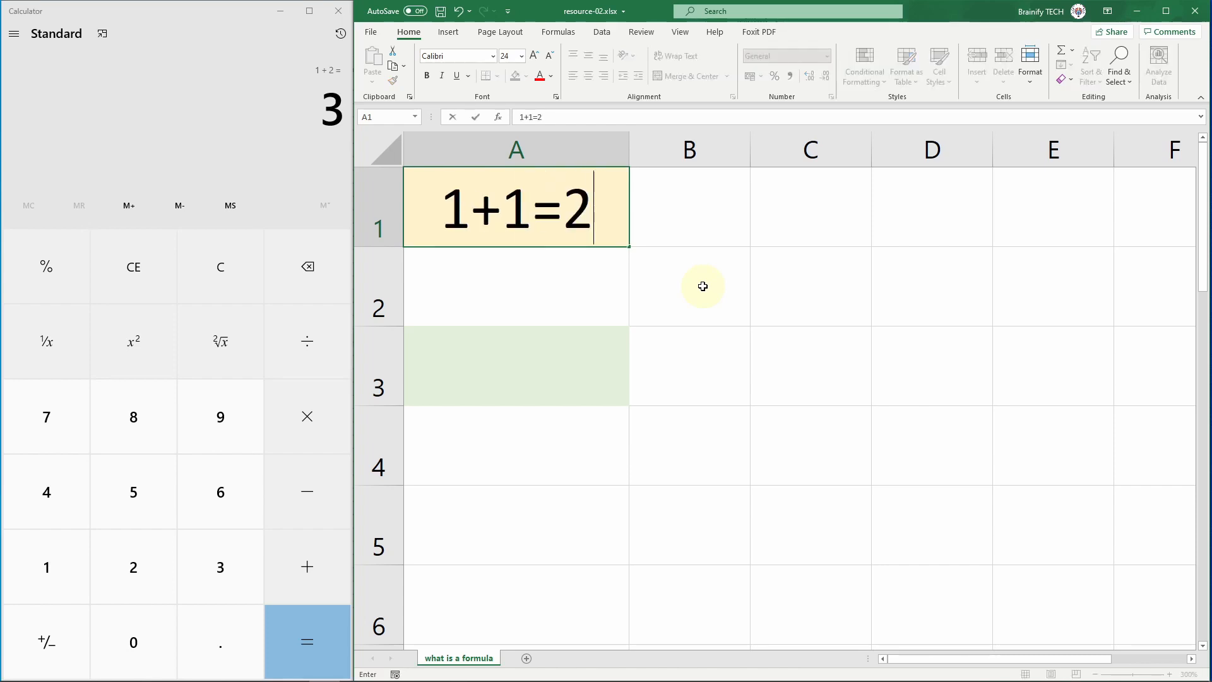
key("Return")
Step: Enter the formula =1+1 in the green cell A3 and reselect that cell
key("Down")
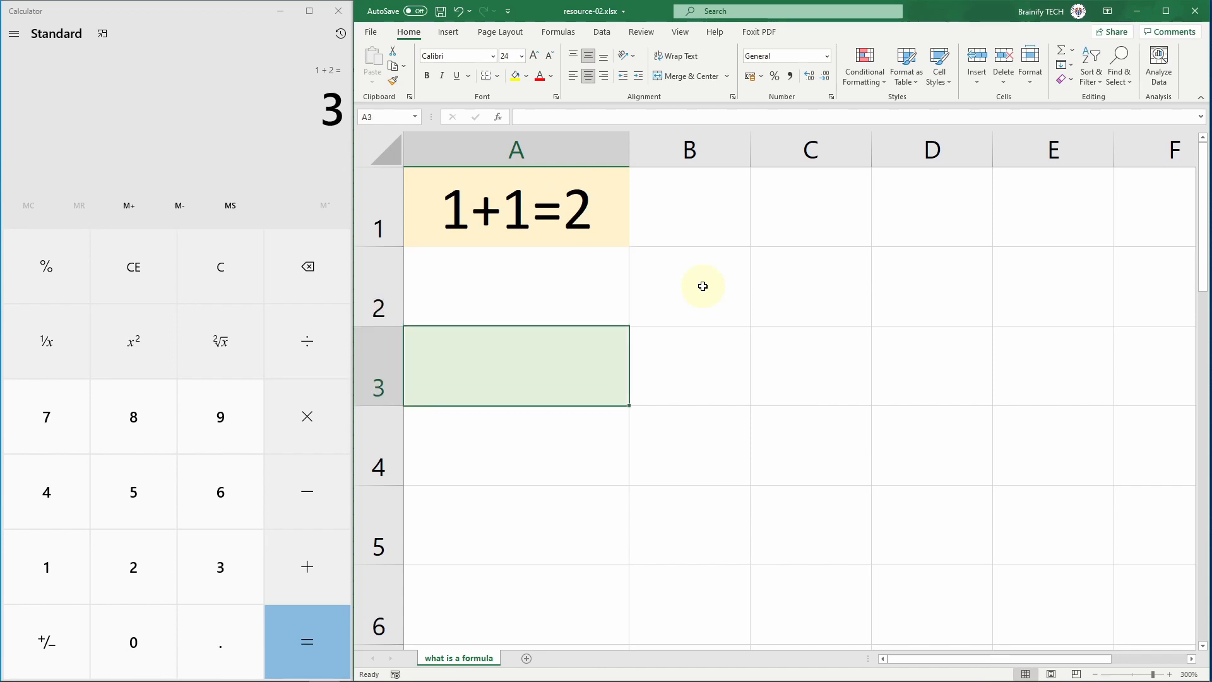
key("F2")
type("=1+1")
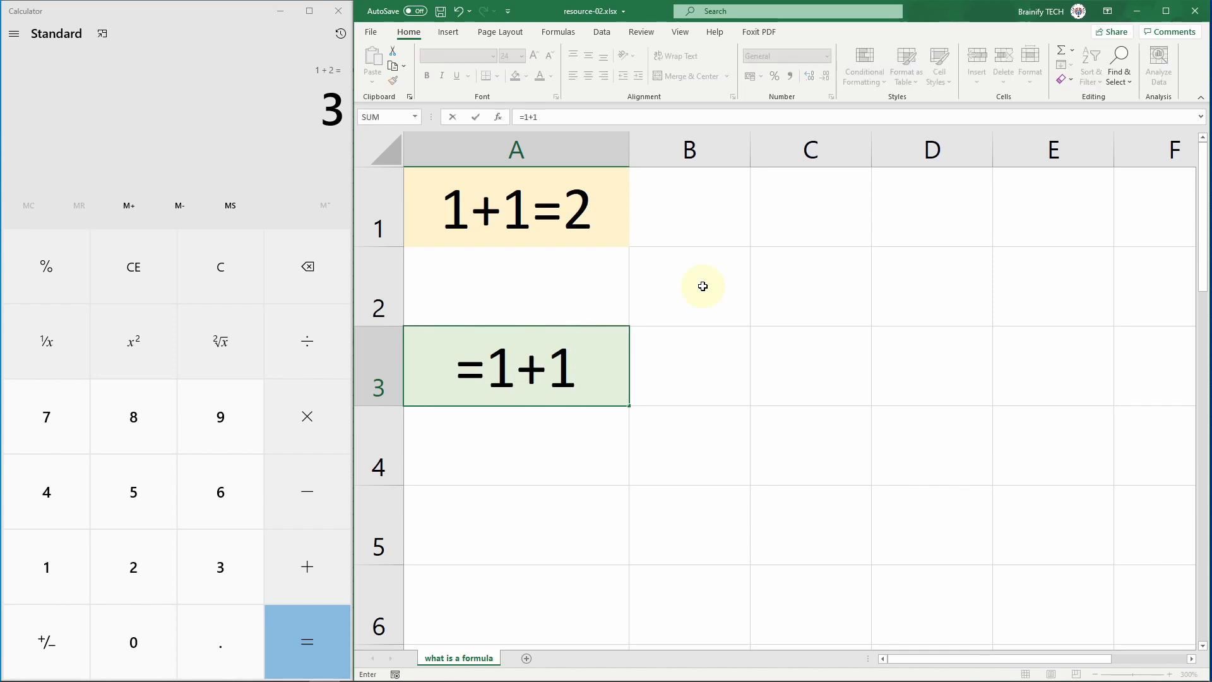
key("Return")
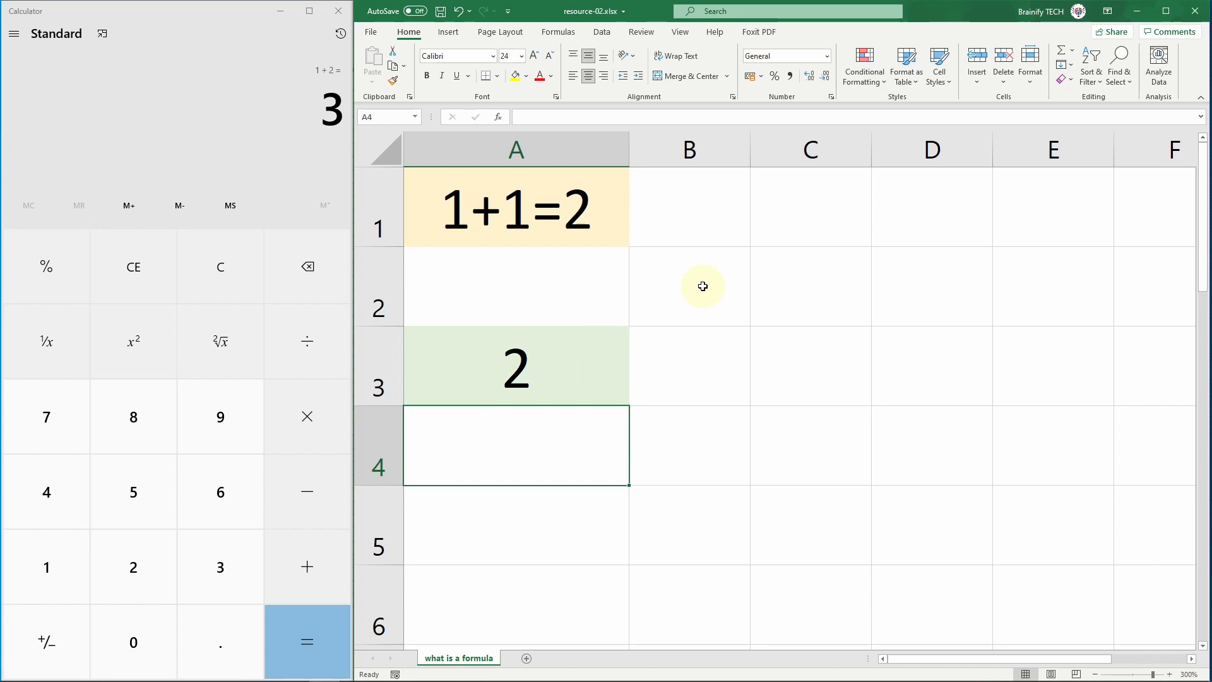
key("Up")
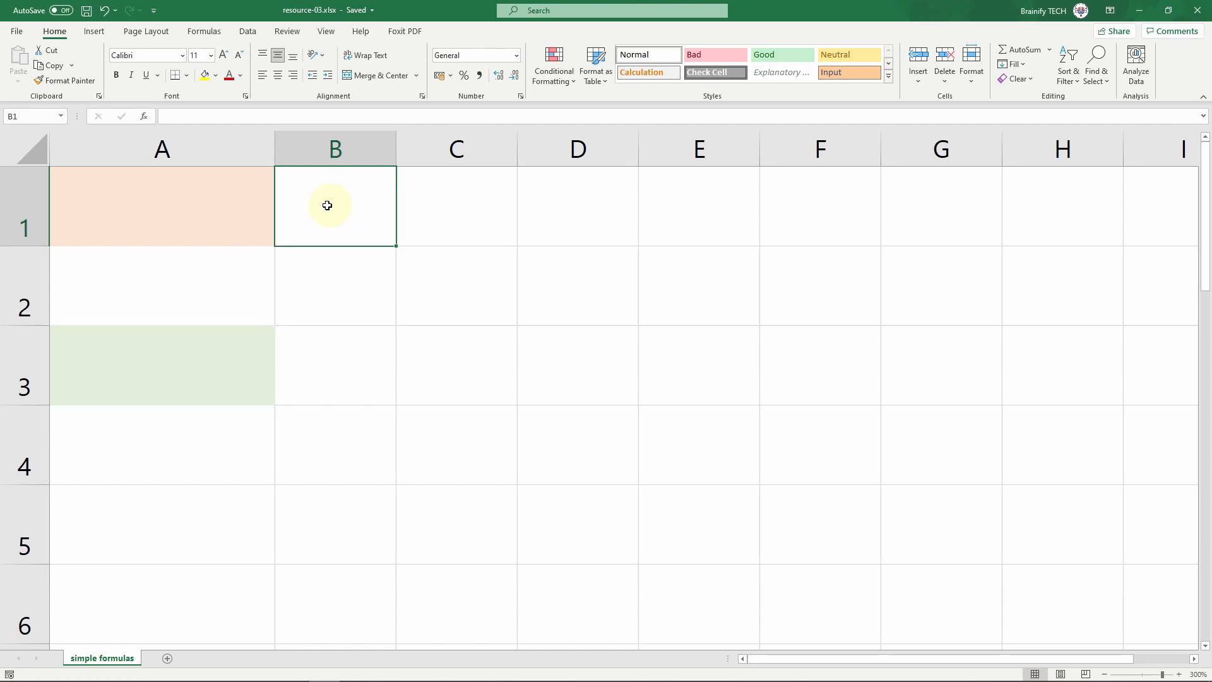
Step: Enter 47+59 without an equals sign in cell A1 of the simple formulas sheet and reselect the cell
left_click(170, 208)
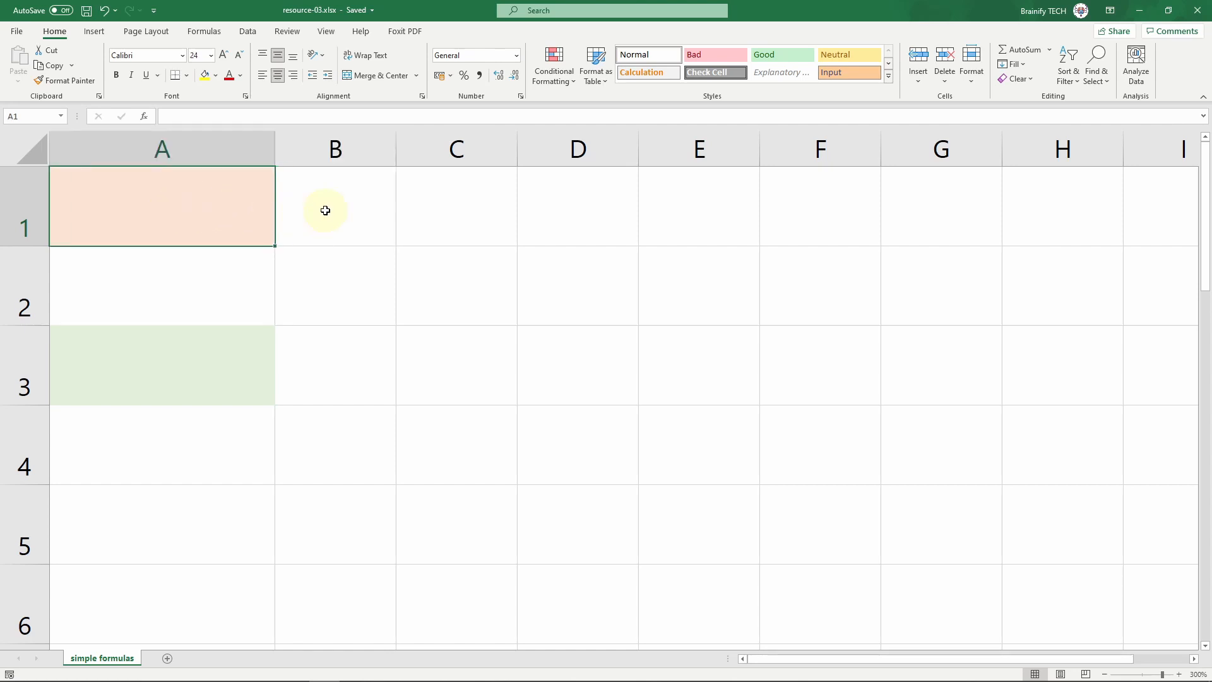
type("47")
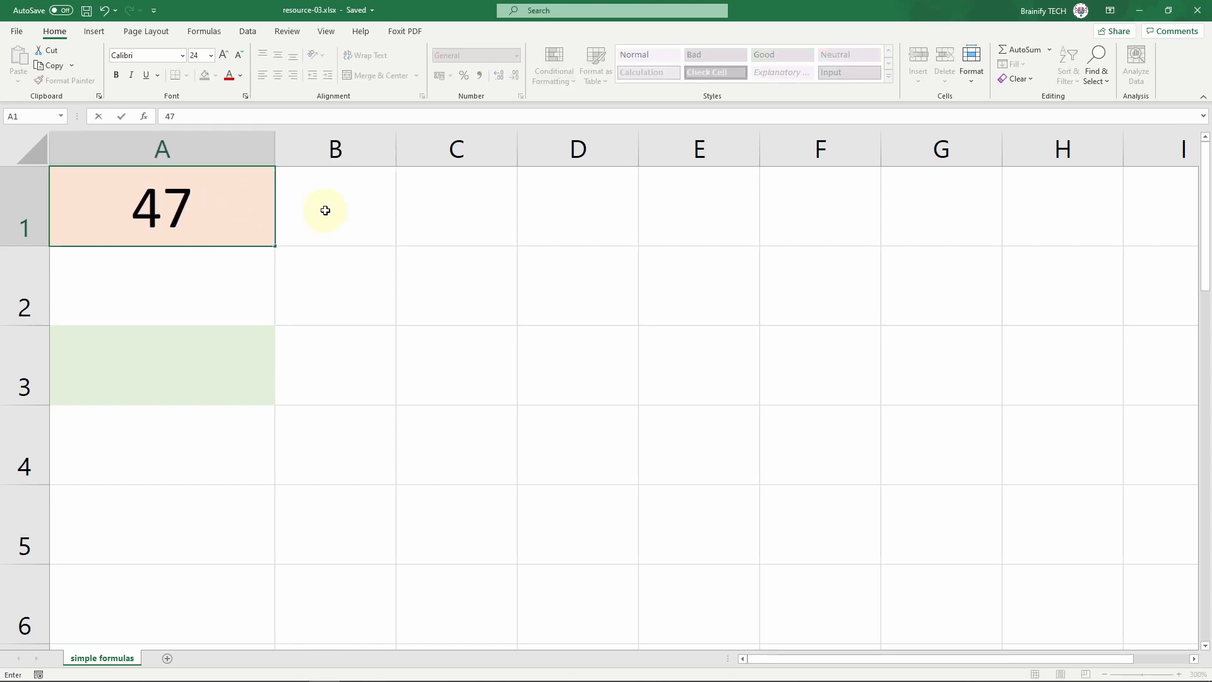
type("+59")
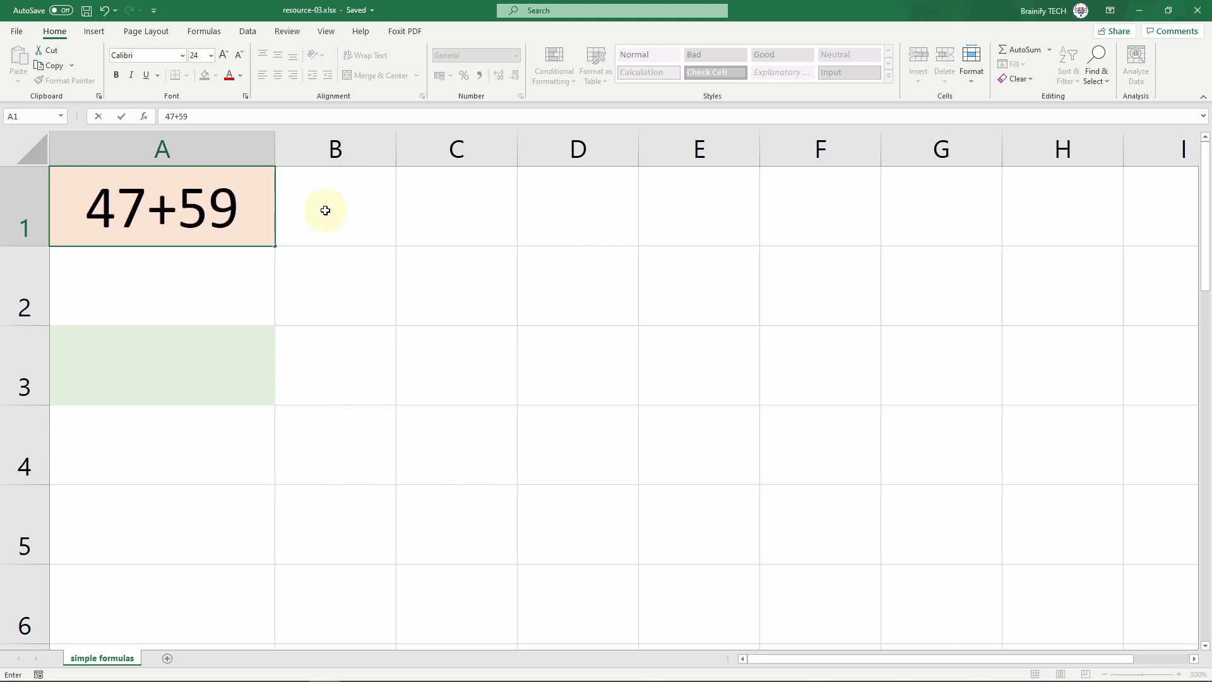
key("Return")
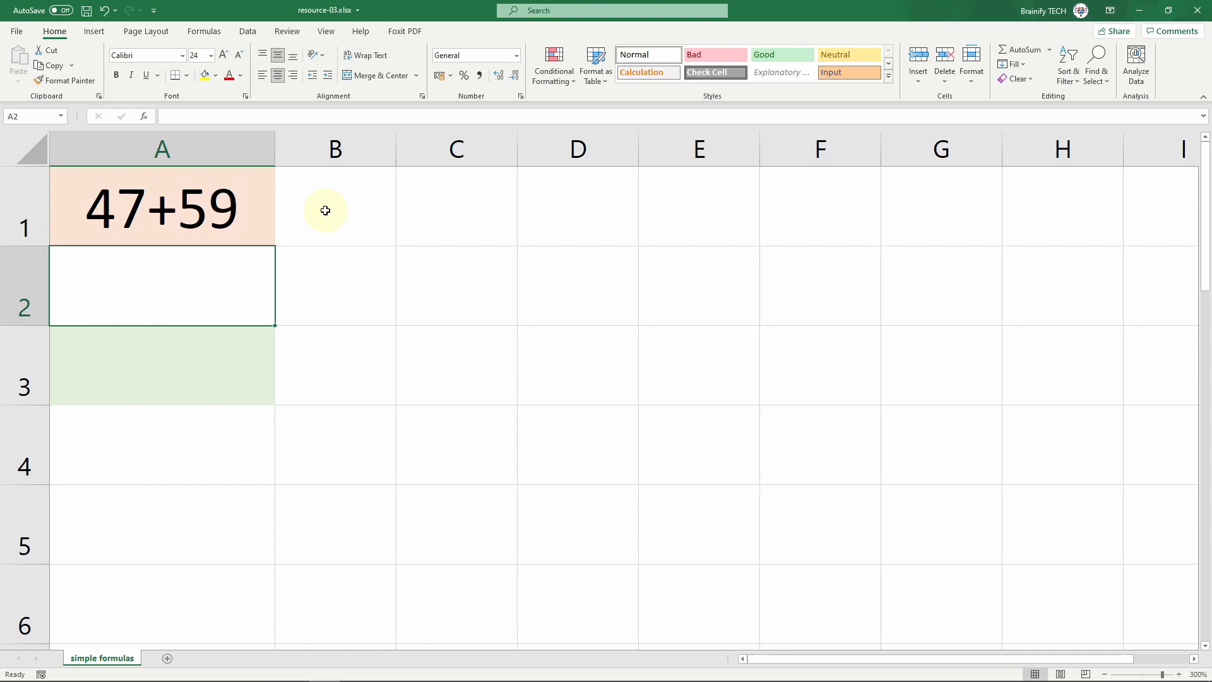
key("Up")
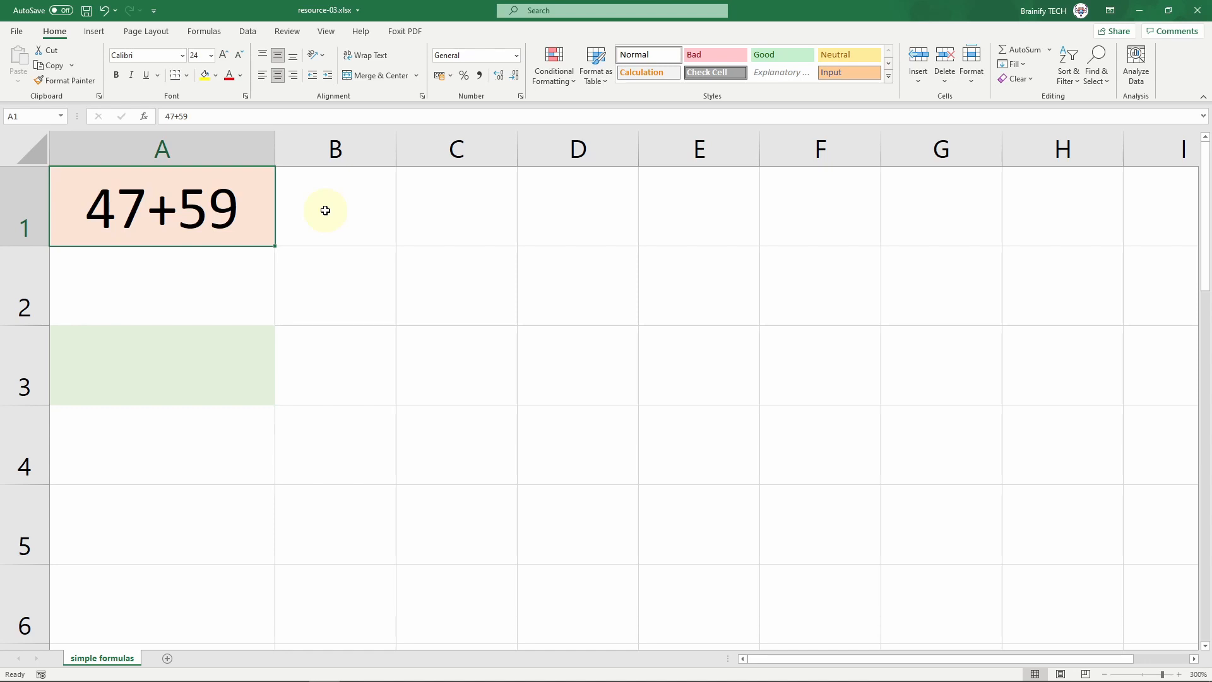
Step: Enter the formula =47+59 in cell A3 and reselect the cell
left_click(133, 363)
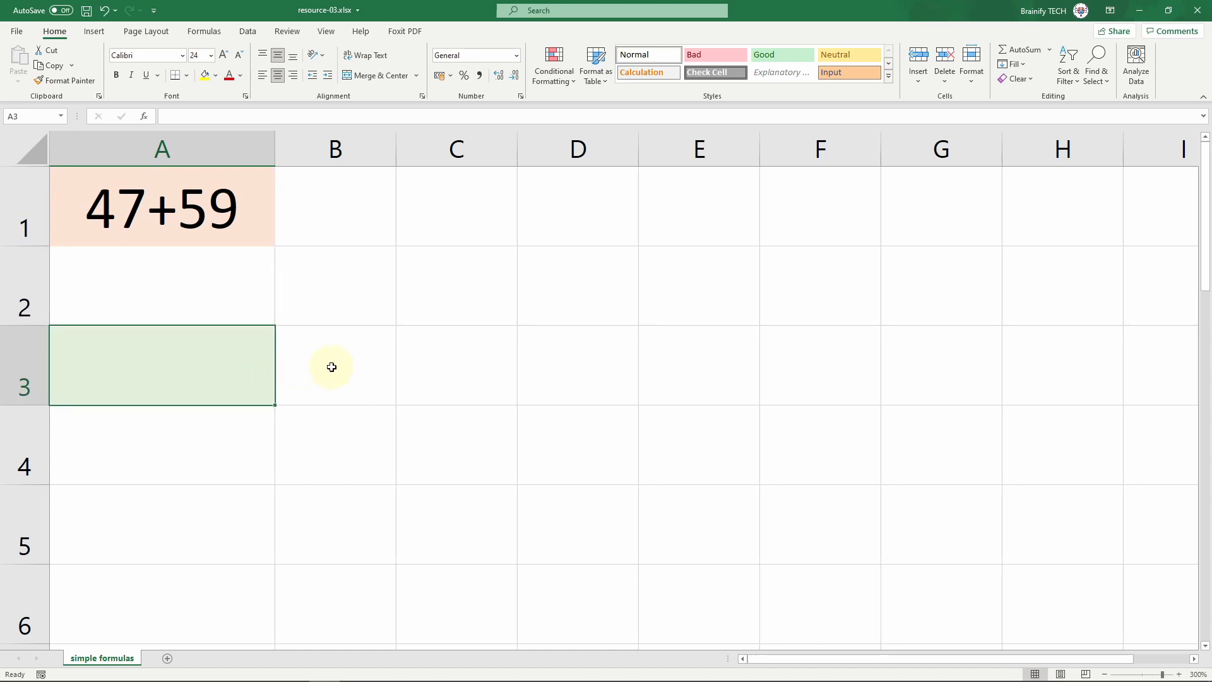
type("=")
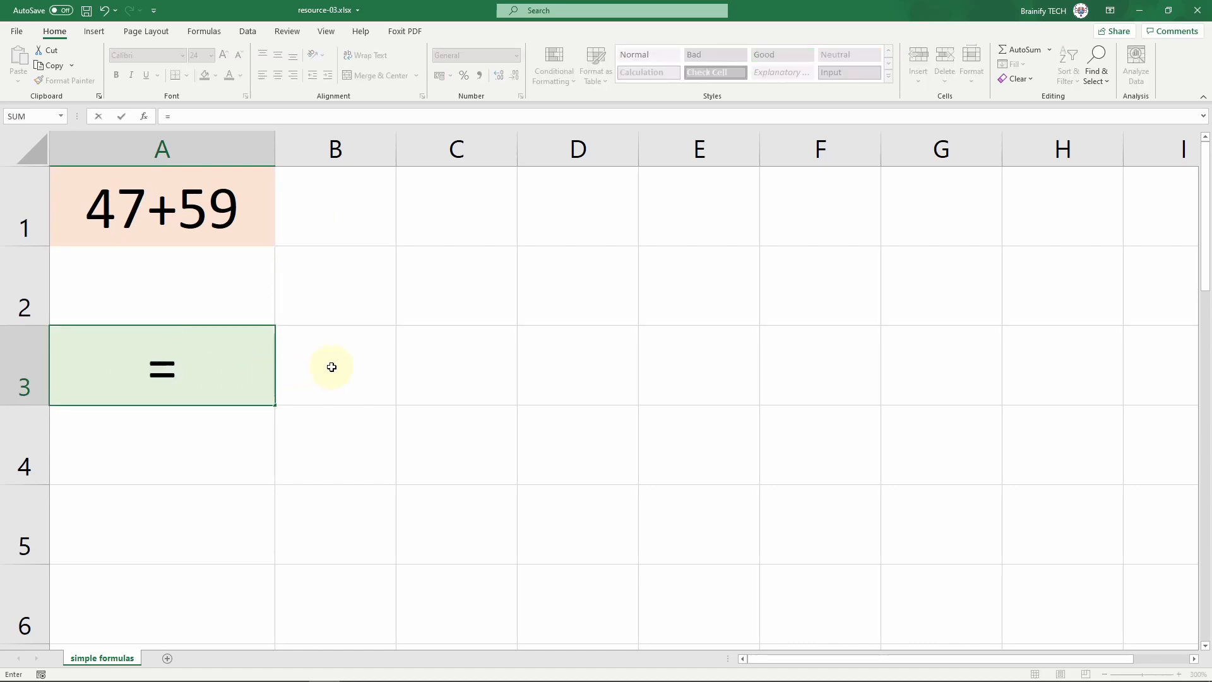
type("47+59")
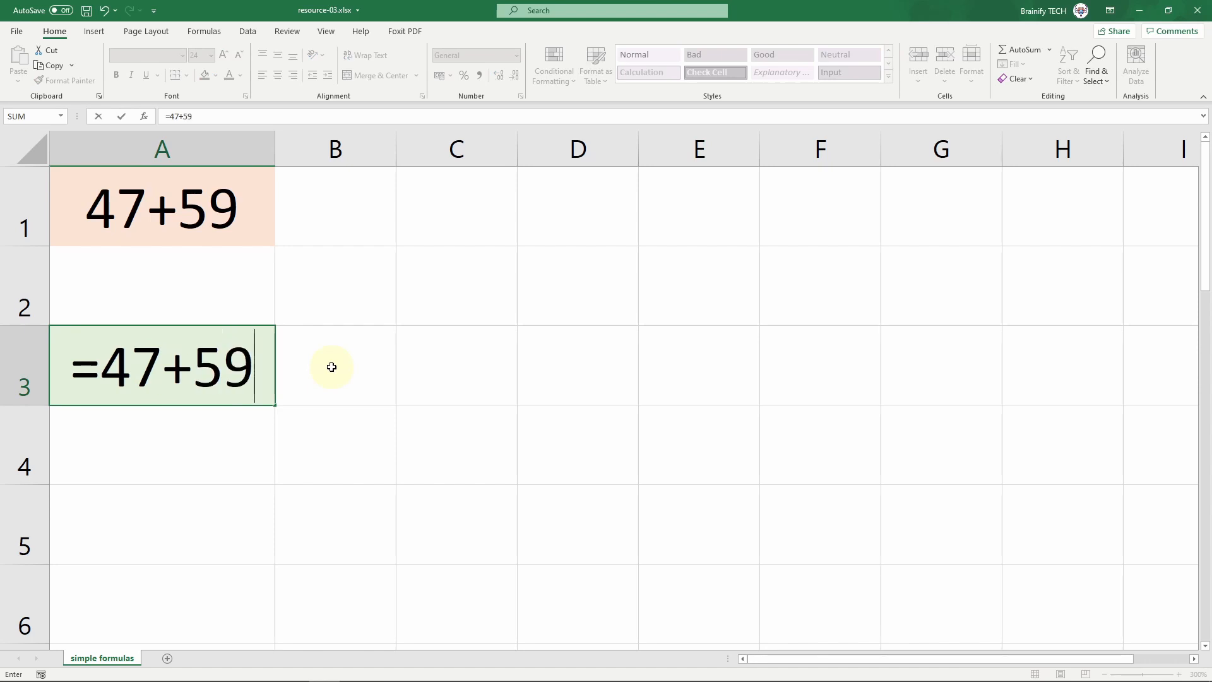
key("Return")
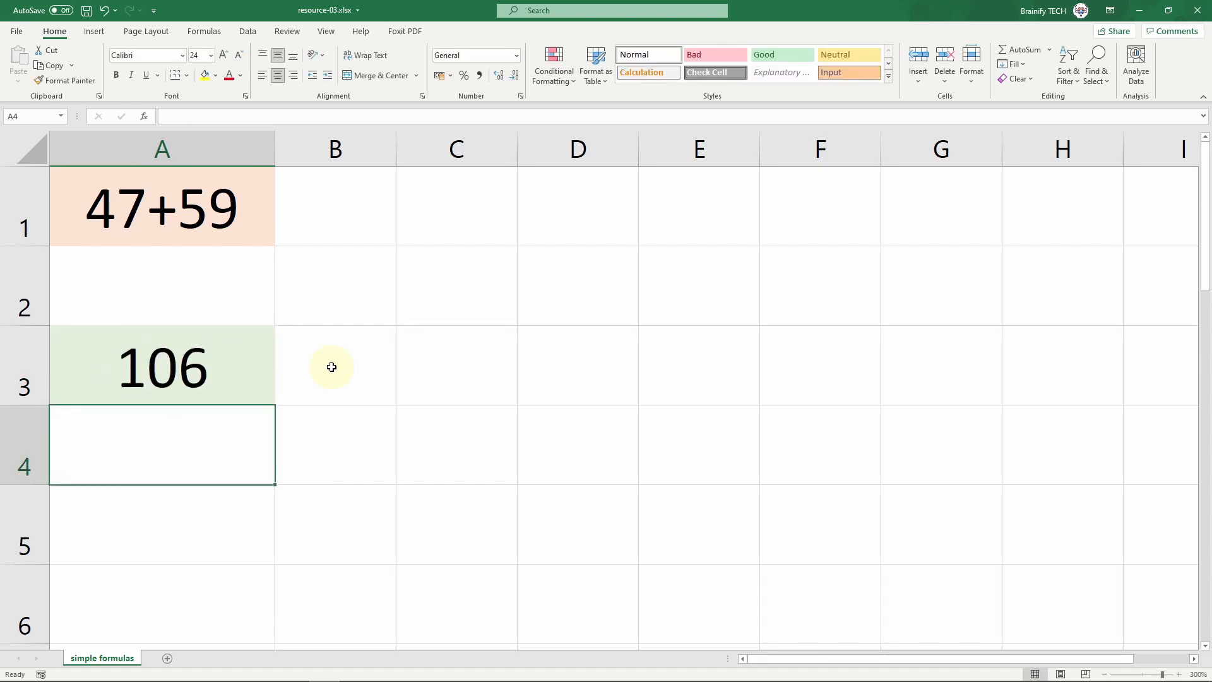
key("Up")
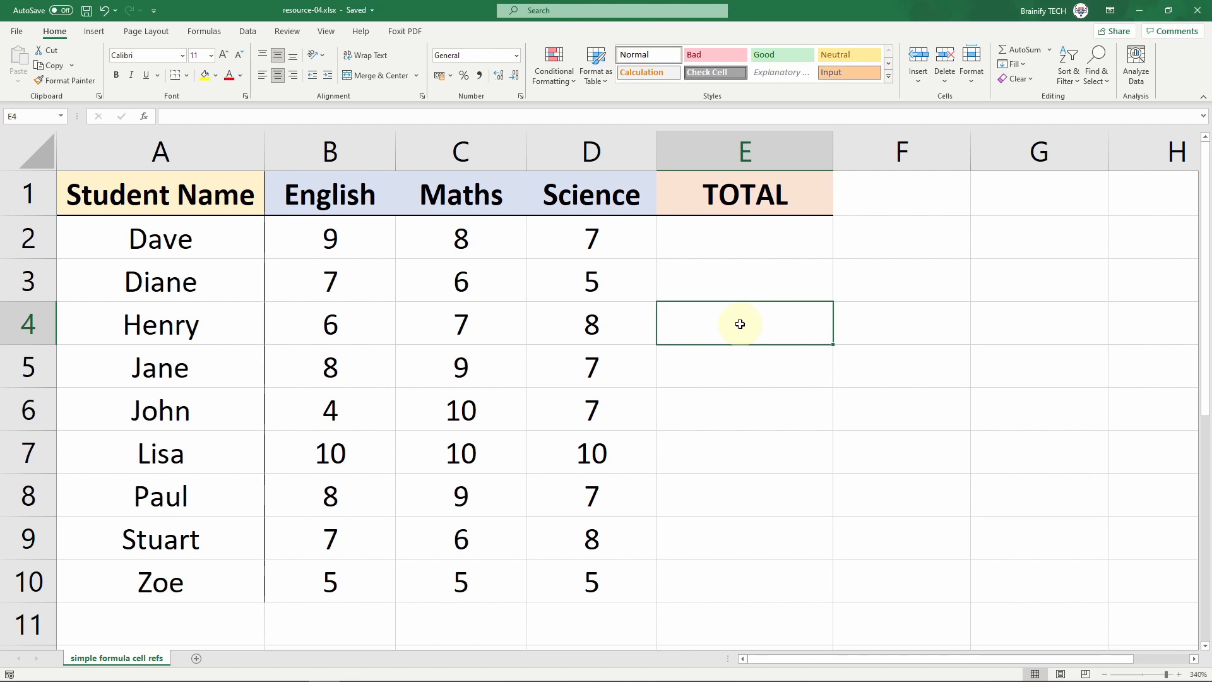
Step: Examine the student scores in B2:D10, the TOTAL column E1:E10, and the first student's scores in B2:D2
left_click(337, 243)
left_click_drag(337, 243, 633, 589)
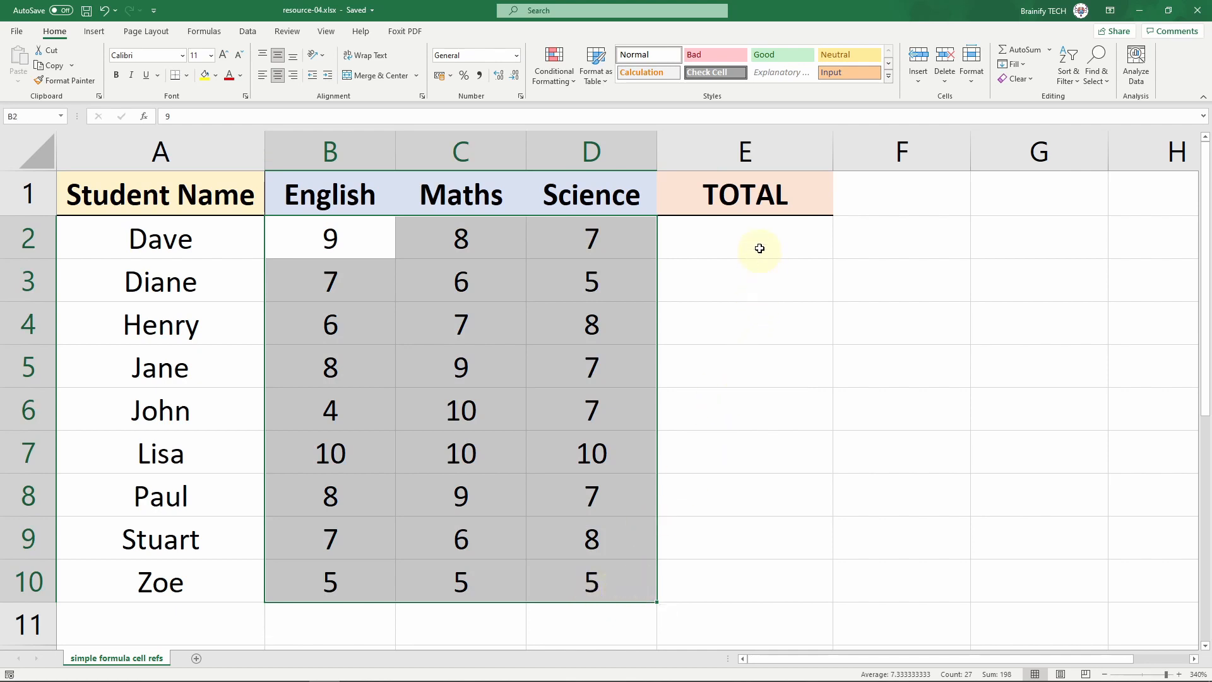
left_click(762, 194)
left_click_drag(763, 193, 802, 581)
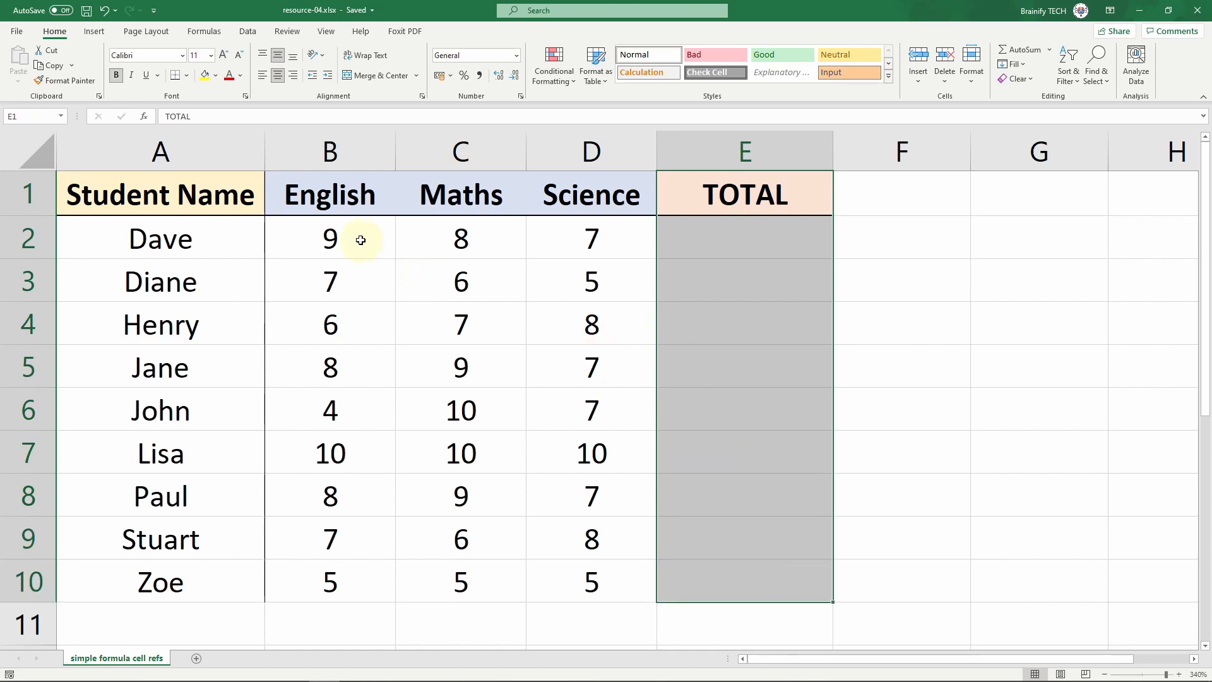
left_click_drag(355, 239, 588, 240)
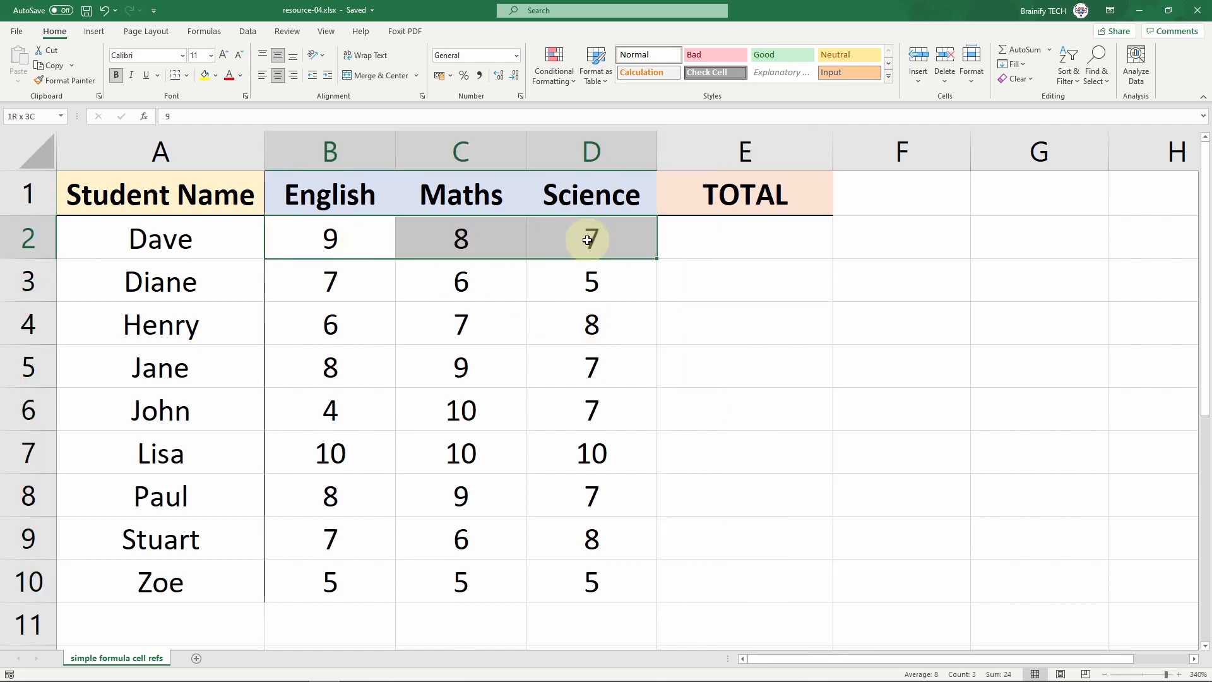
Step: Enter 24 as a fixed value for the first student's total in cell E2
left_click(704, 239)
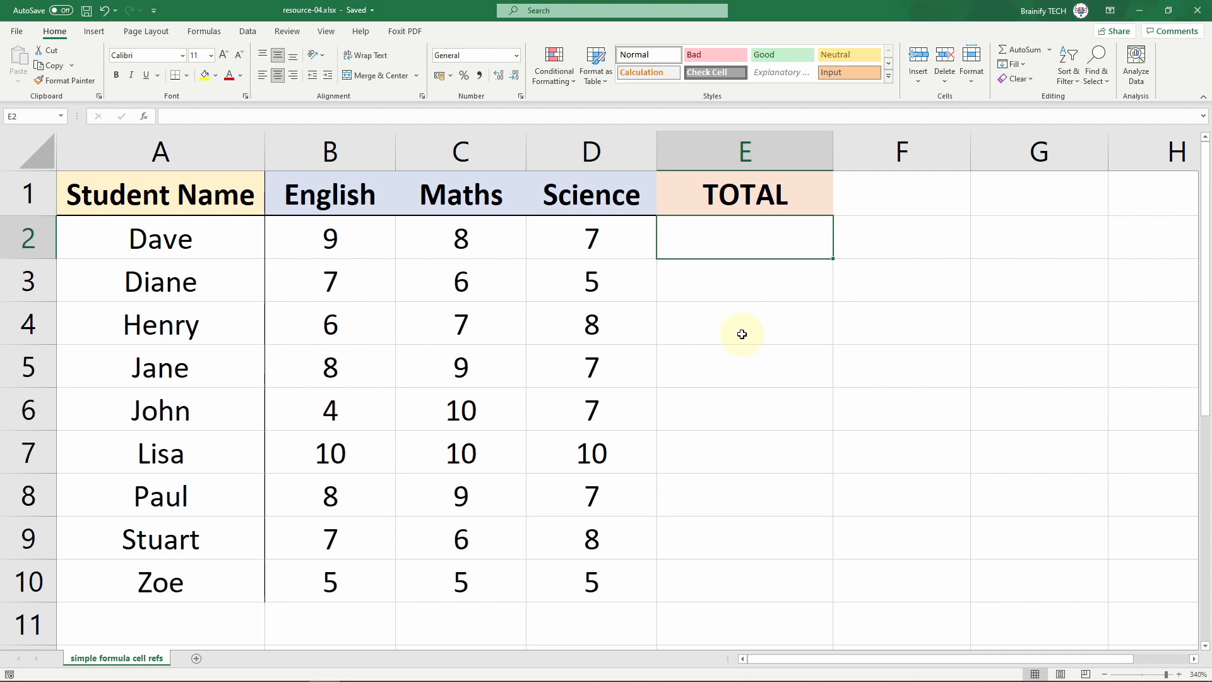
type("24")
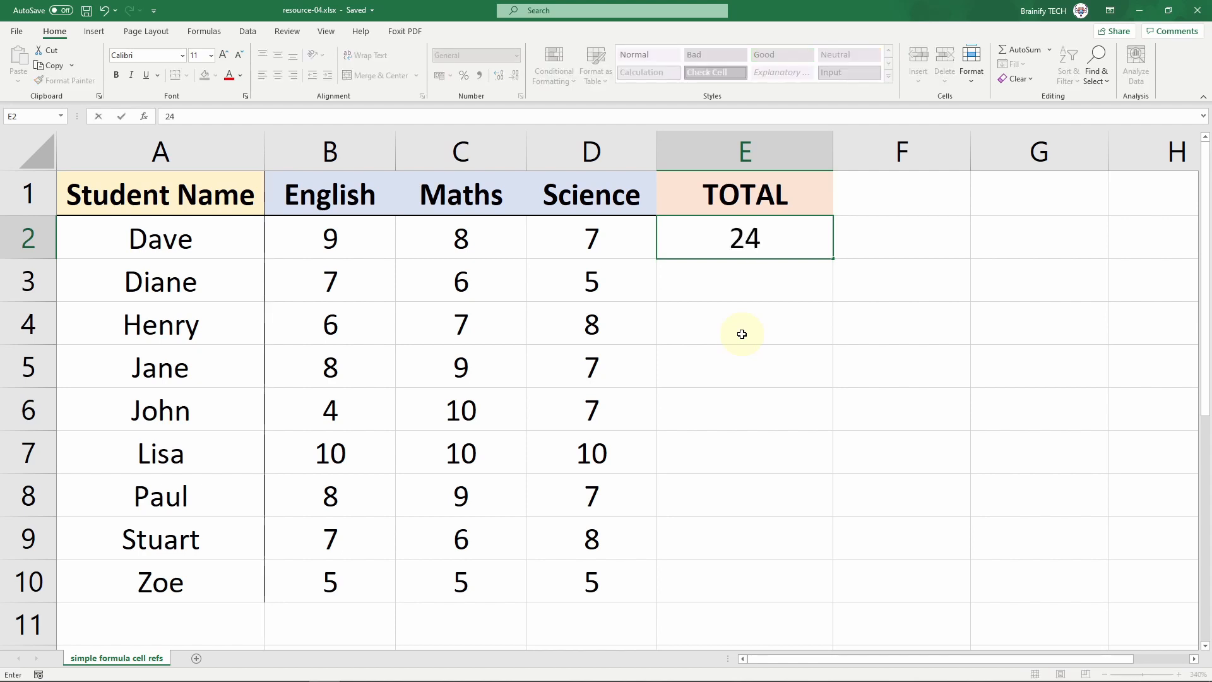
key("Return")
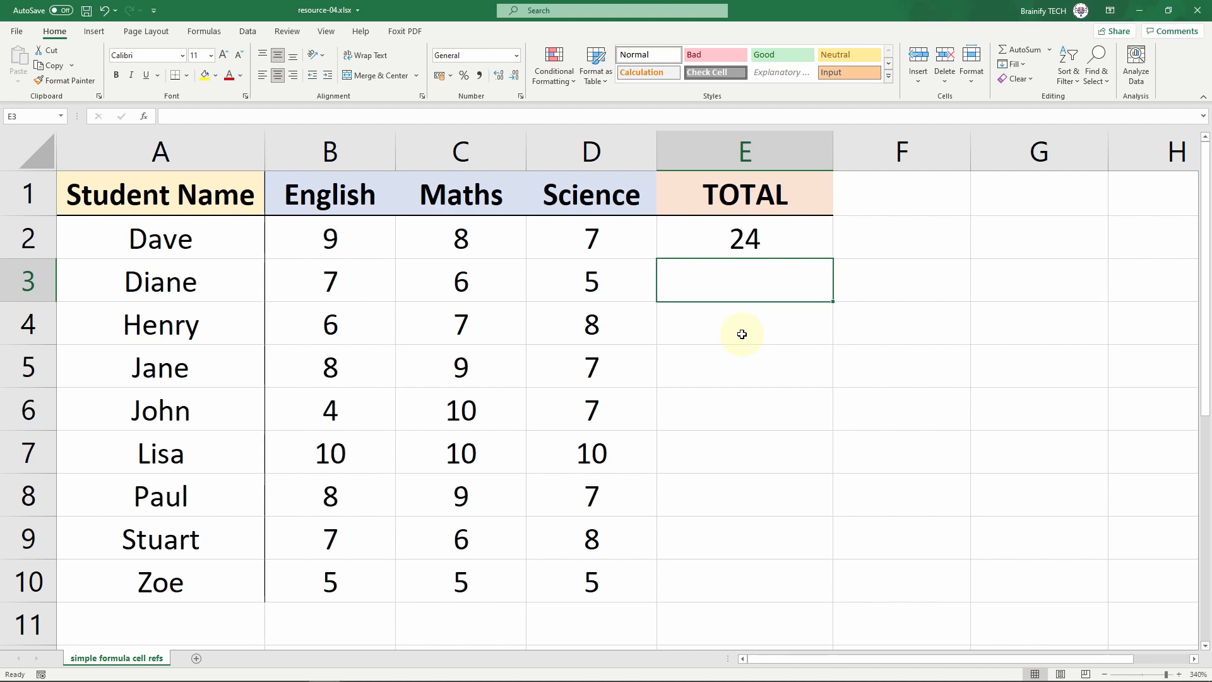
Step: Change the first student's Science score in D2 to 9 and check the total in E2
left_click(601, 240)
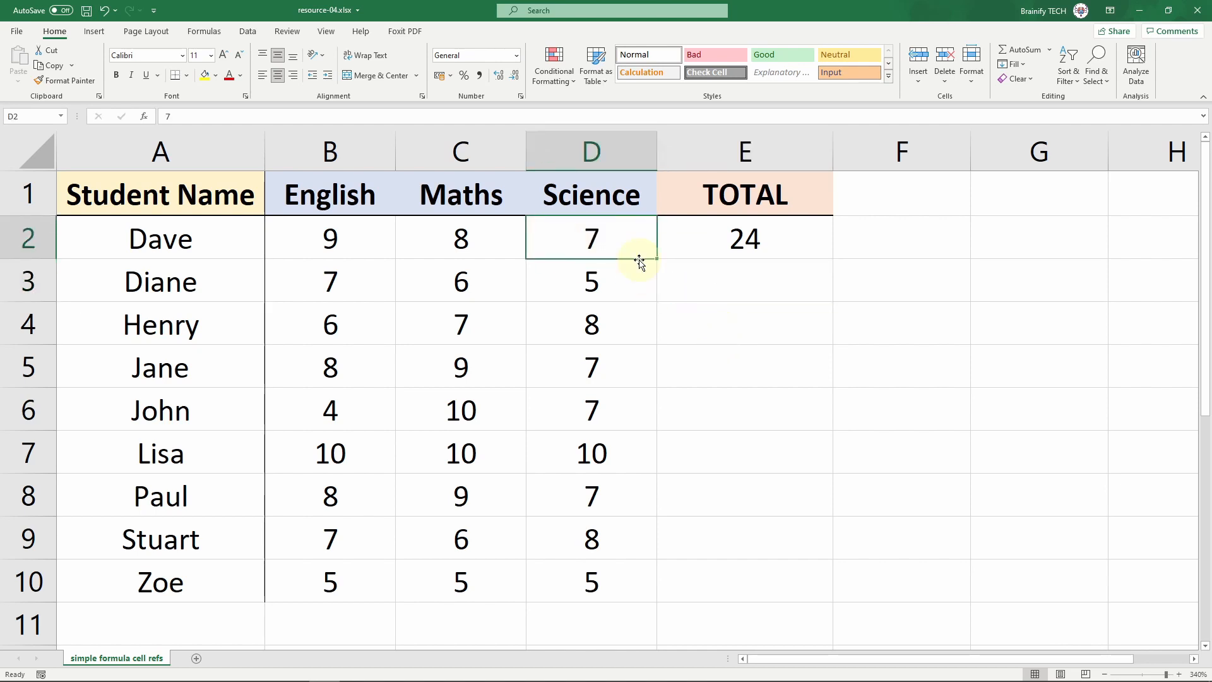
type("9")
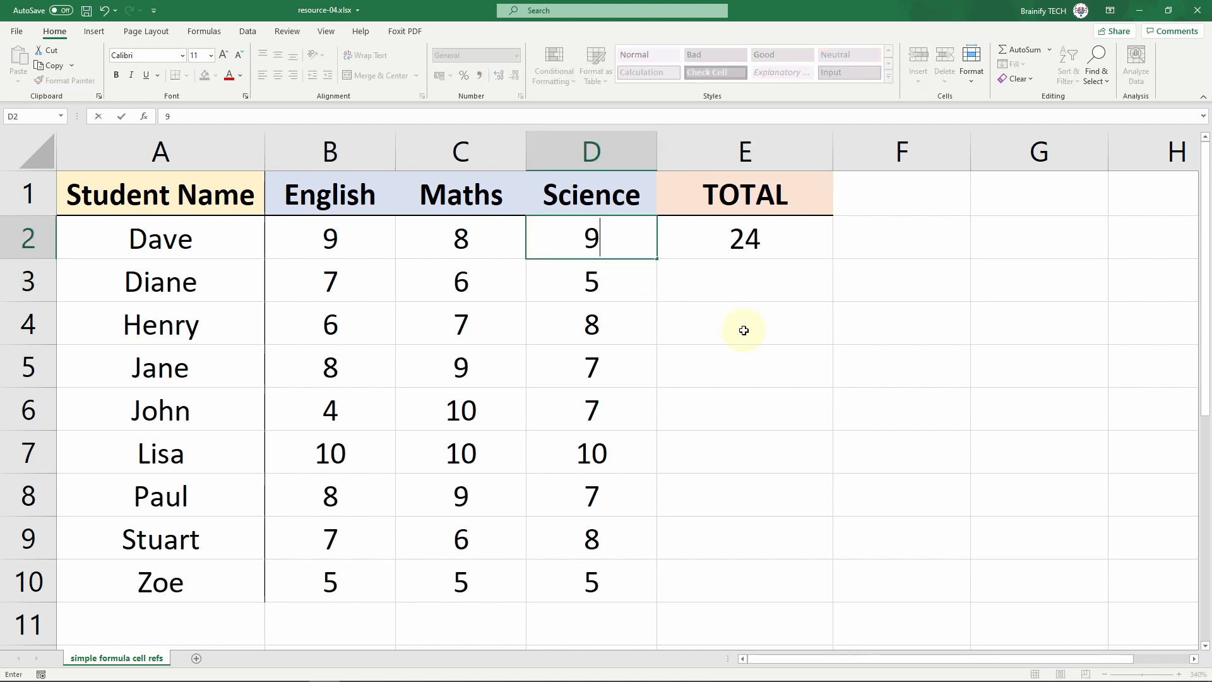
key("Return")
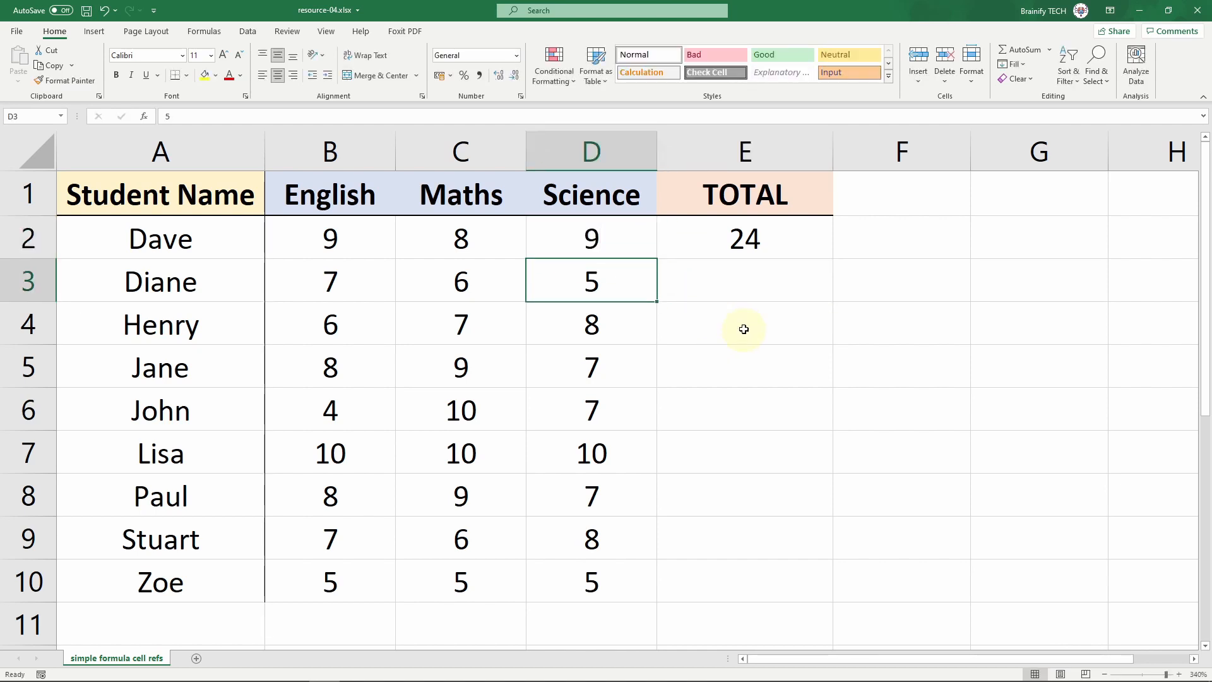
left_click(813, 243)
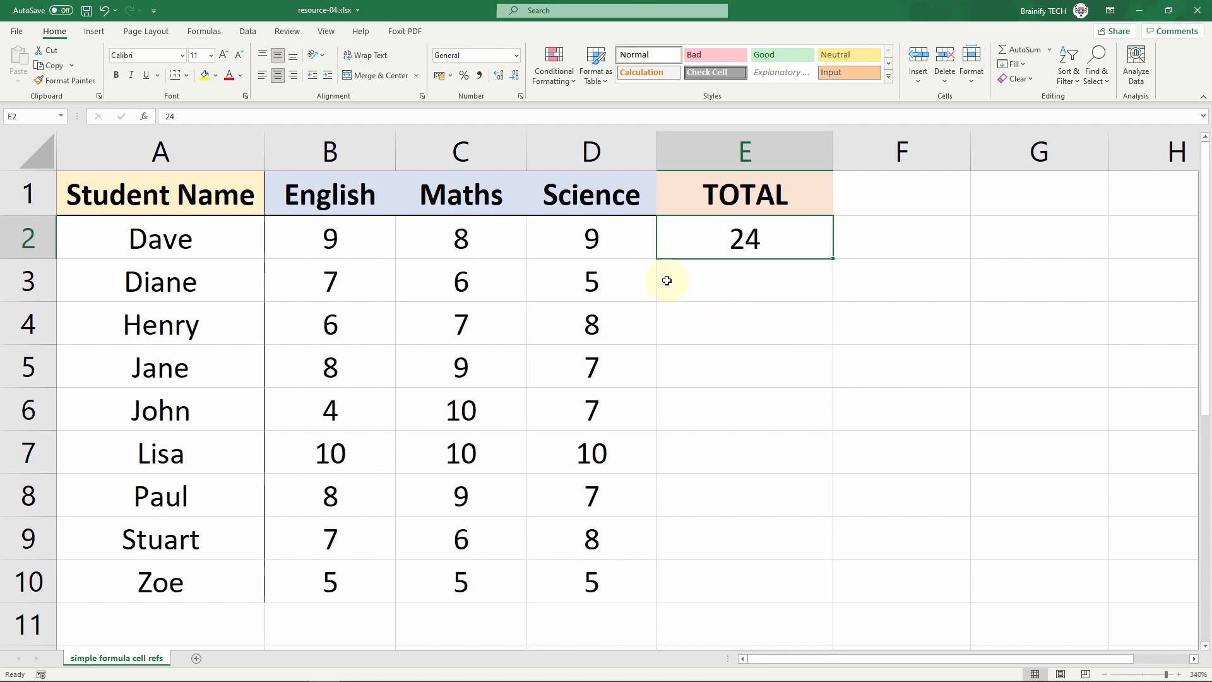
Step: Set the first student's Science score in D2 back to 7
left_click(634, 249)
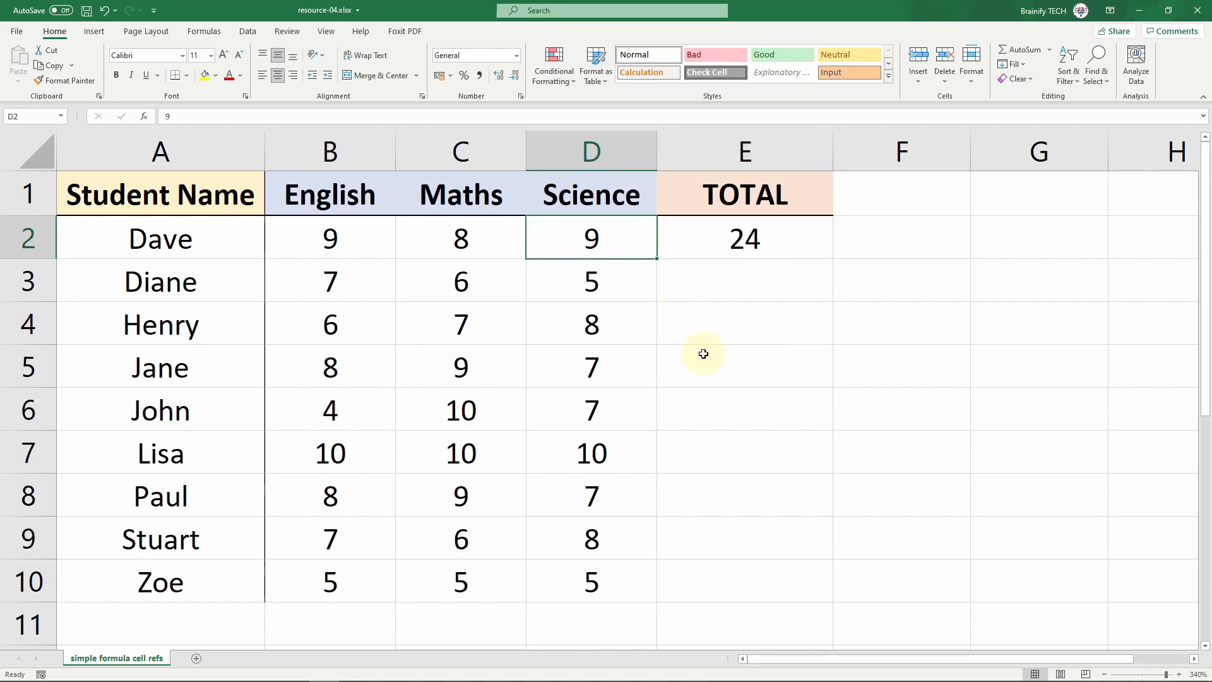
type("7")
key("Return")
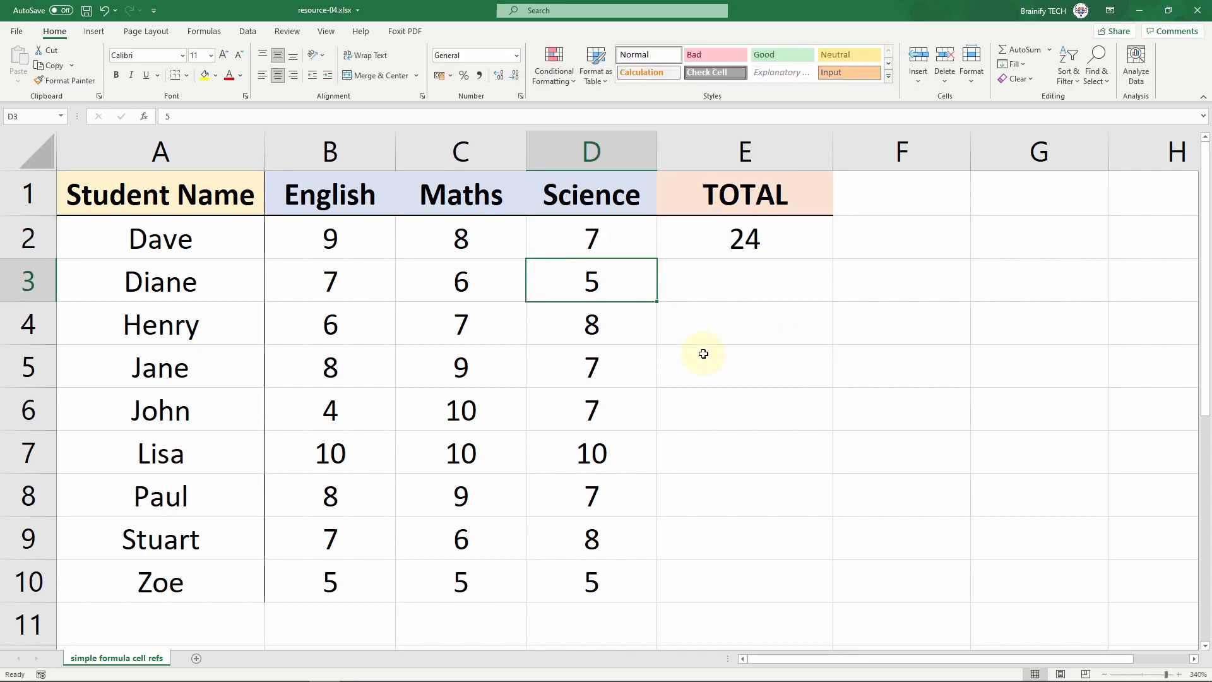
Step: Clear the fixed total from cell E2
key("Right")
key("Up")
key("Delete")
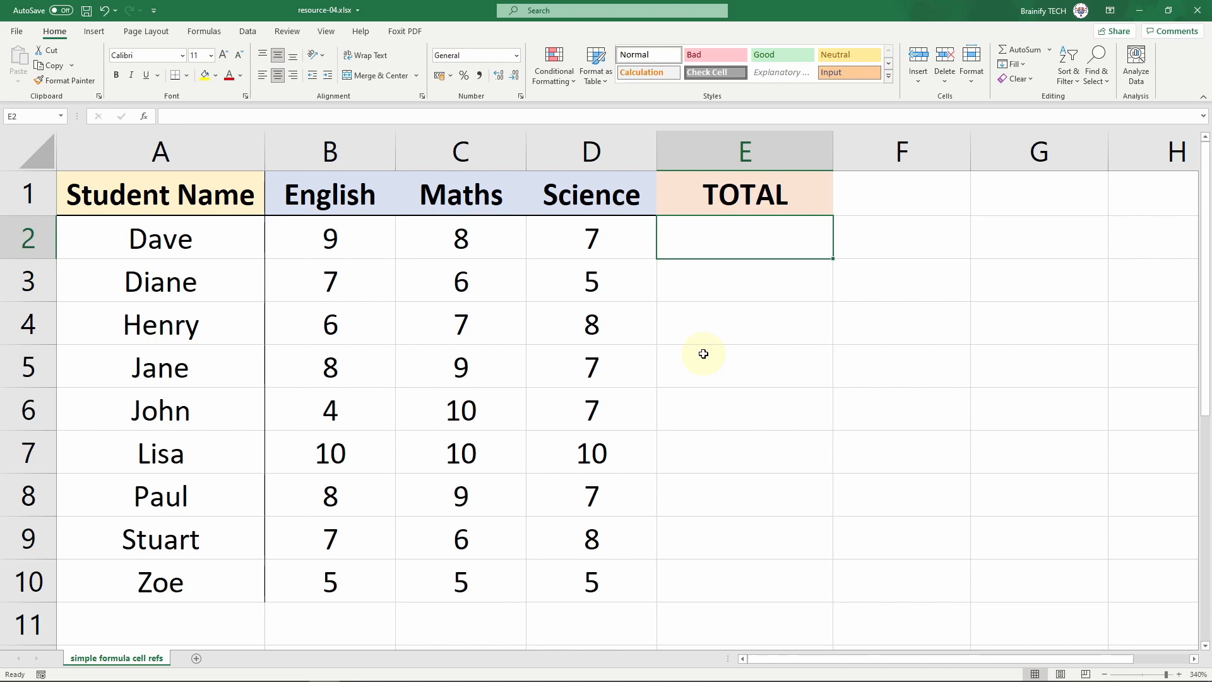
key("Down")
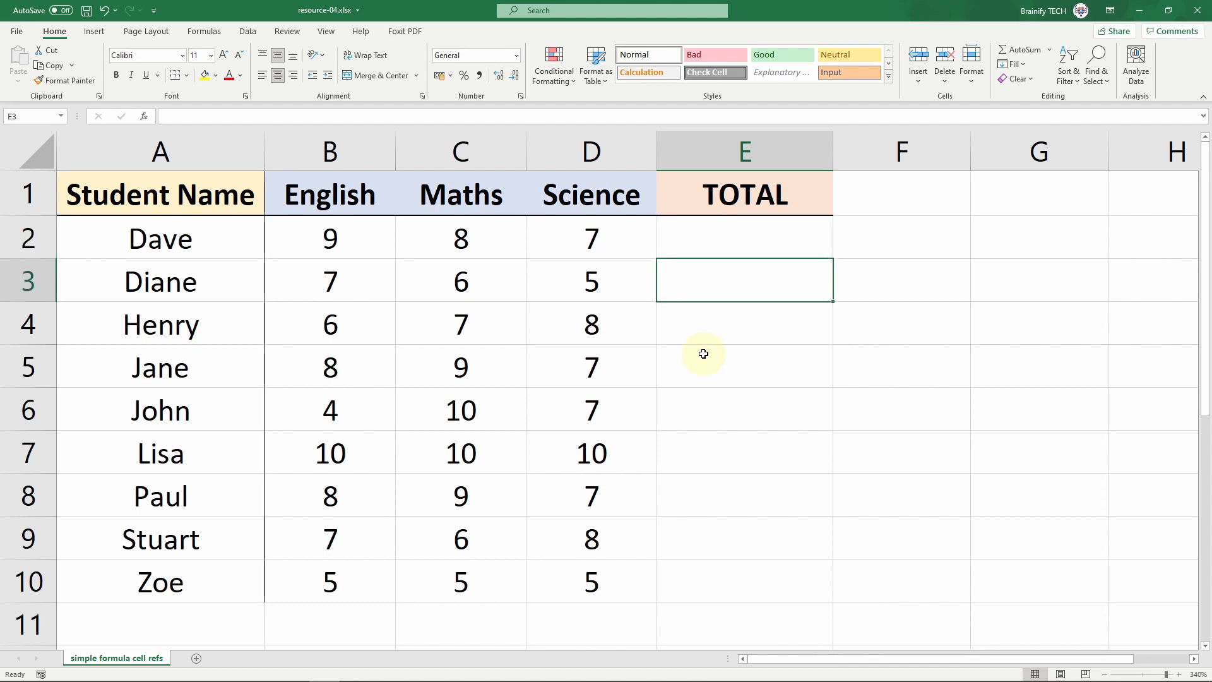
Step: Total the first student's three scores in E2 with the cell-reference formula =B2+C2+D2, and review the entered formula
left_click(728, 237)
type("=")
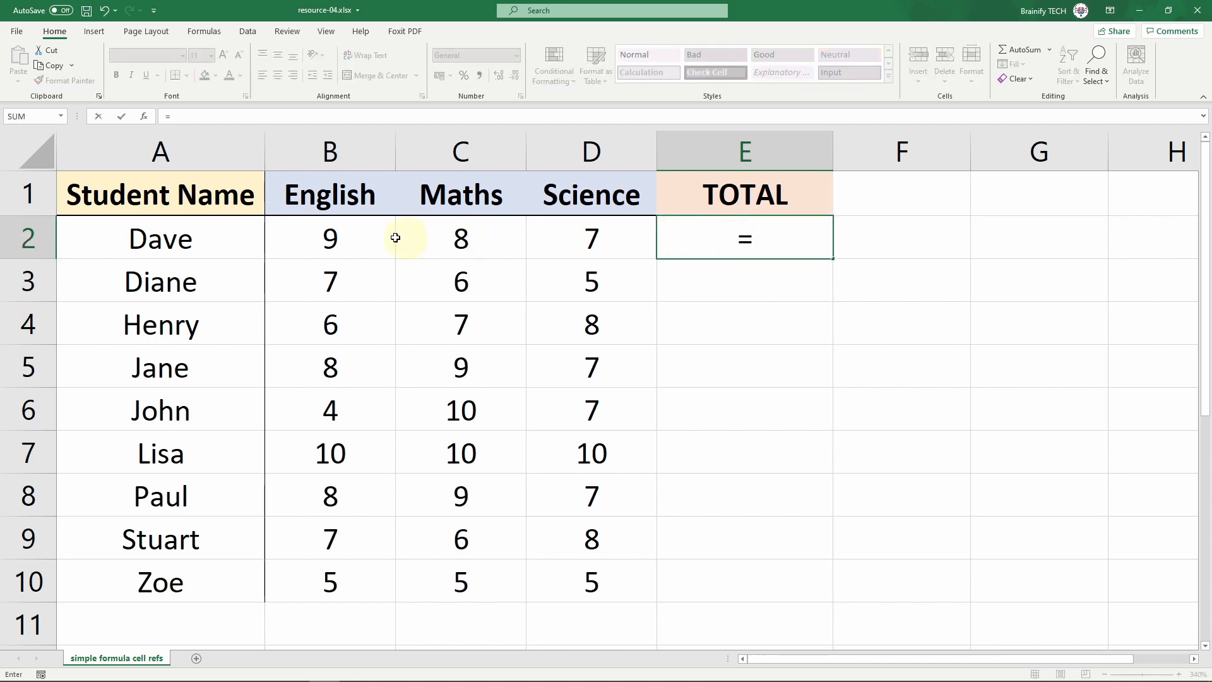
left_click(354, 238)
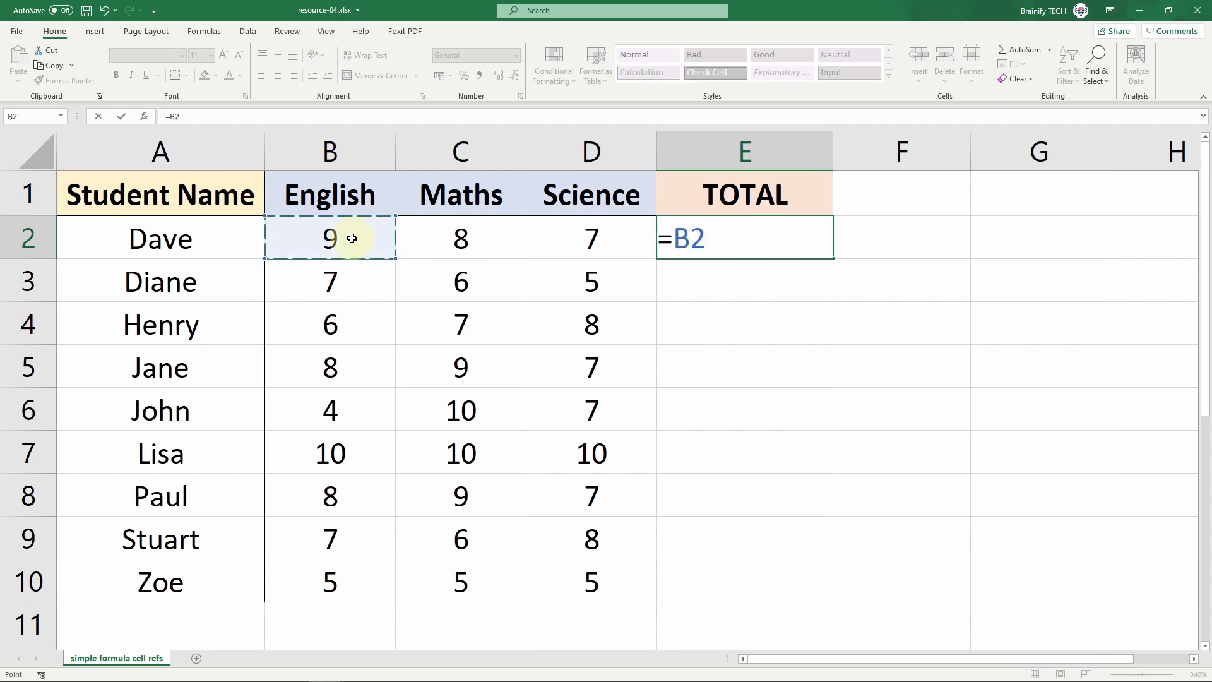
type("+")
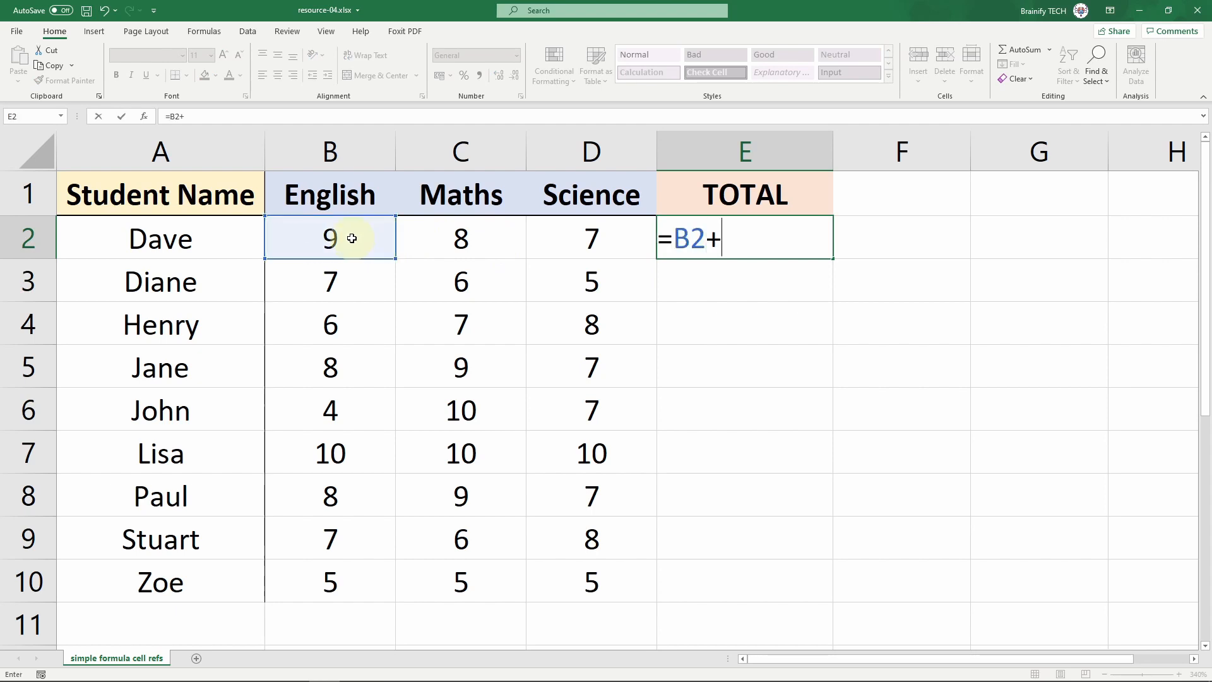
left_click(499, 238)
type("+")
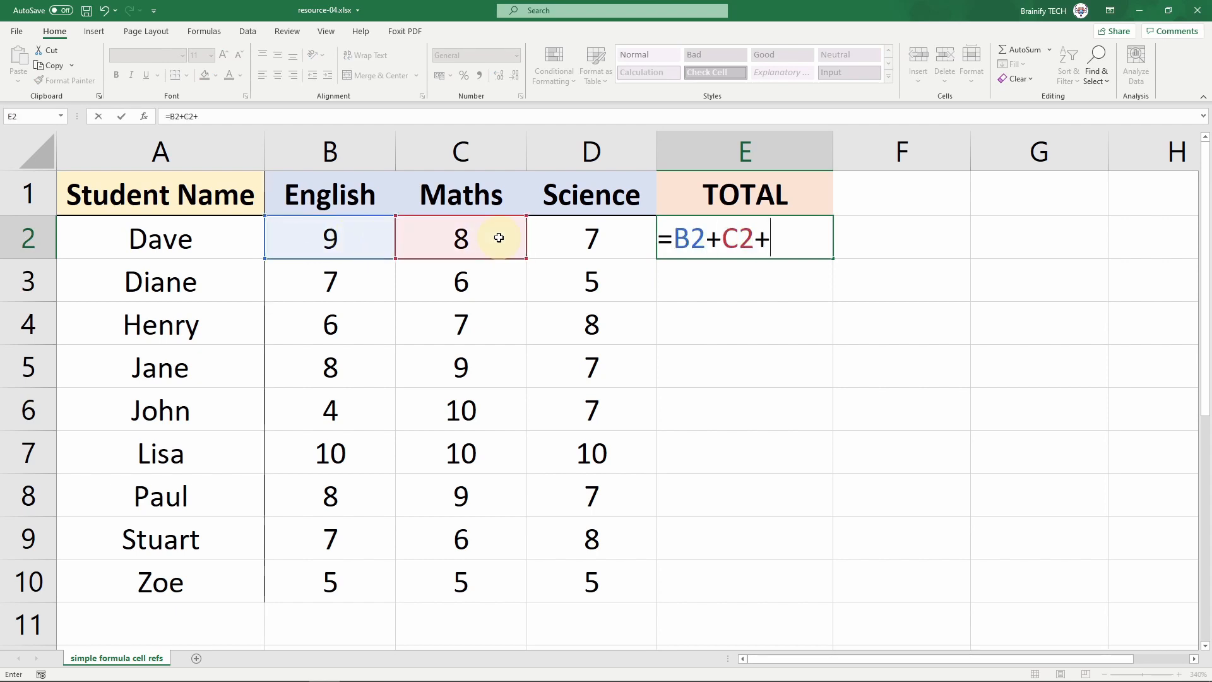
left_click(626, 241)
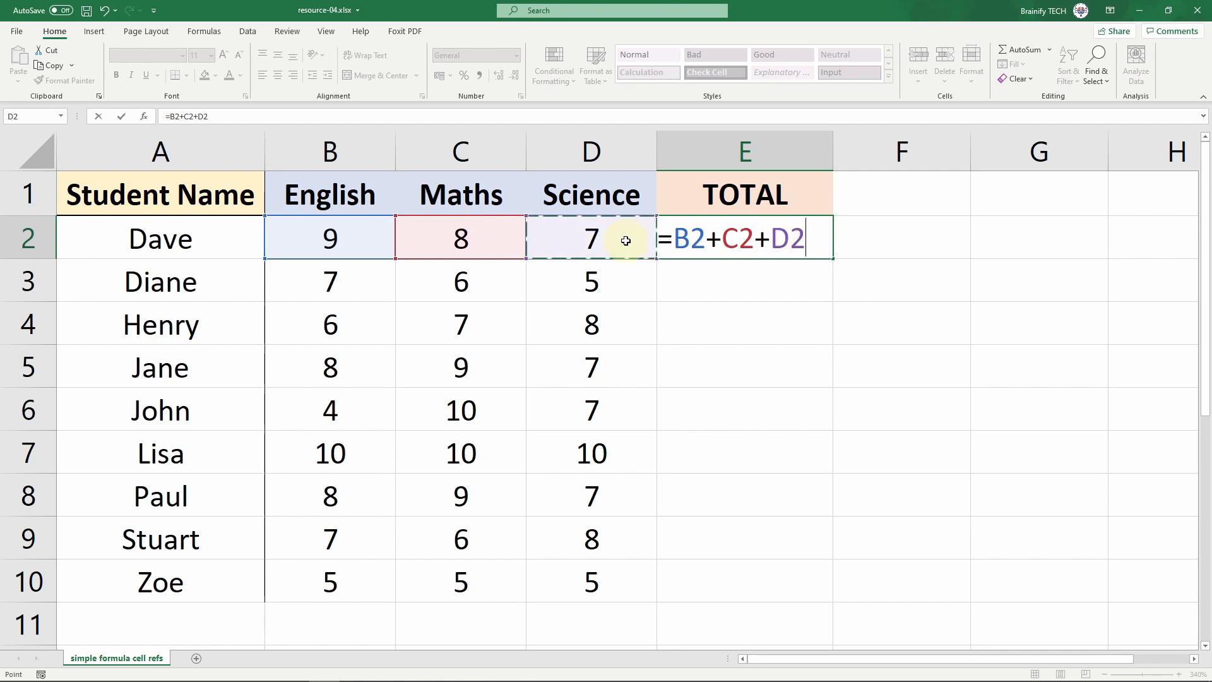
key("Return")
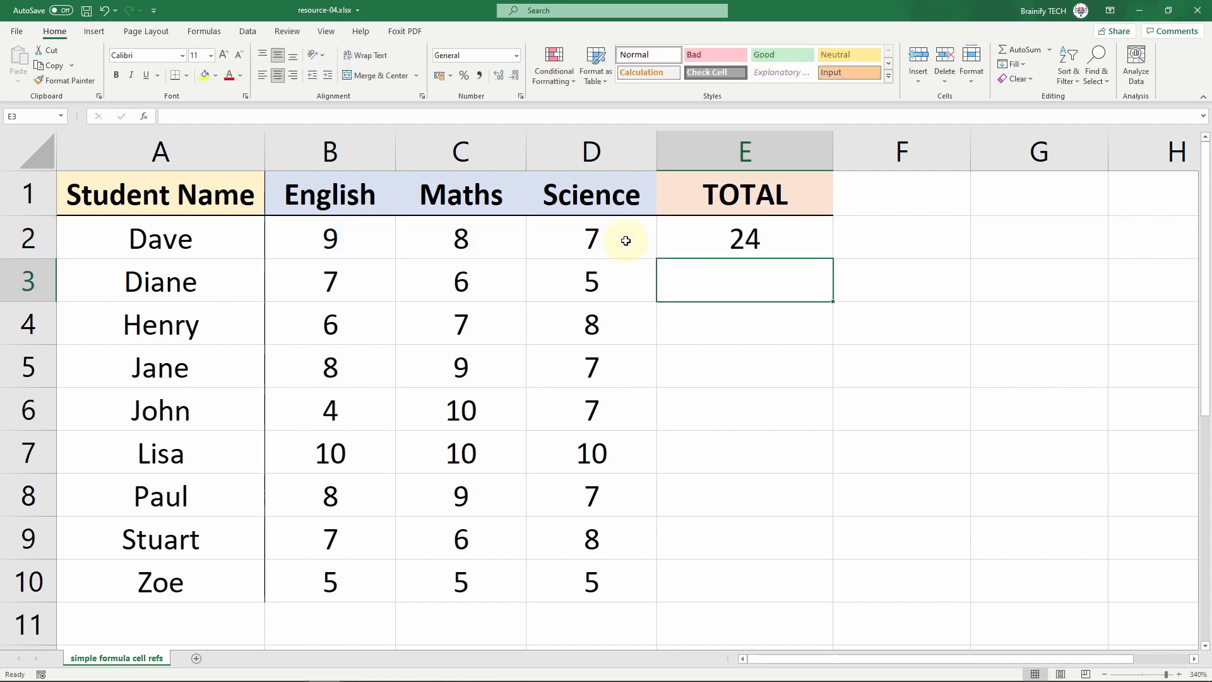
left_click(812, 243)
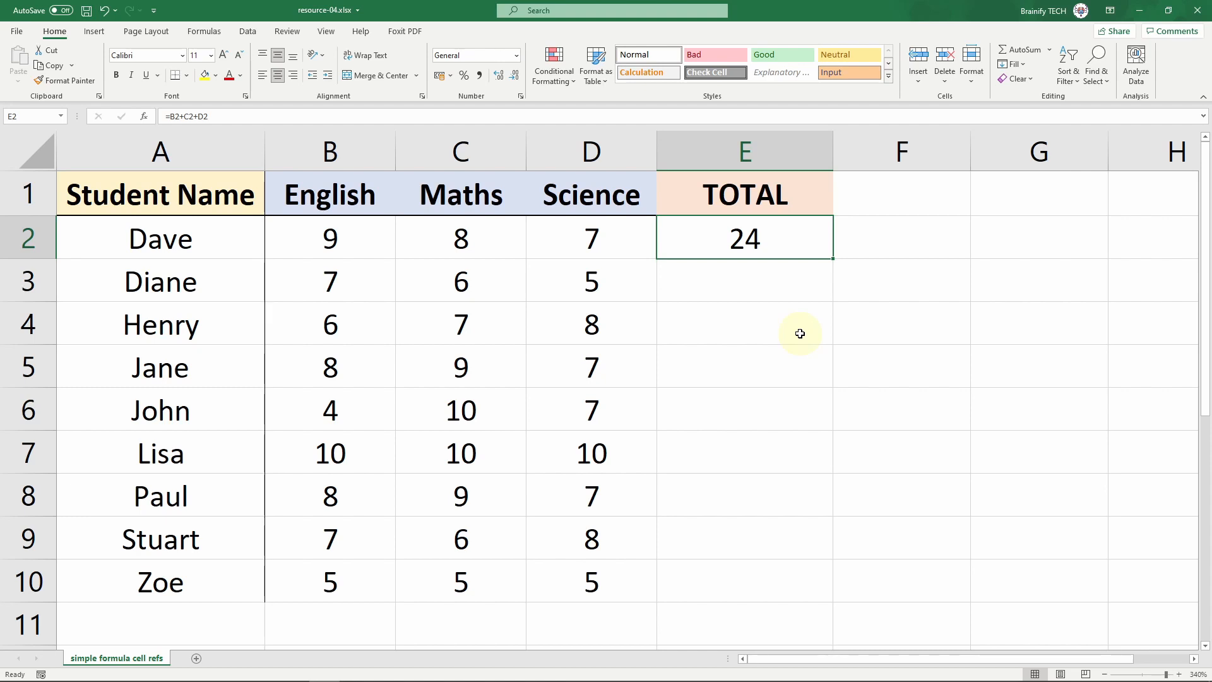
Step: Change the first student's Science score in D2 to 9 to test whether the formula in E2 updates
left_click(608, 247)
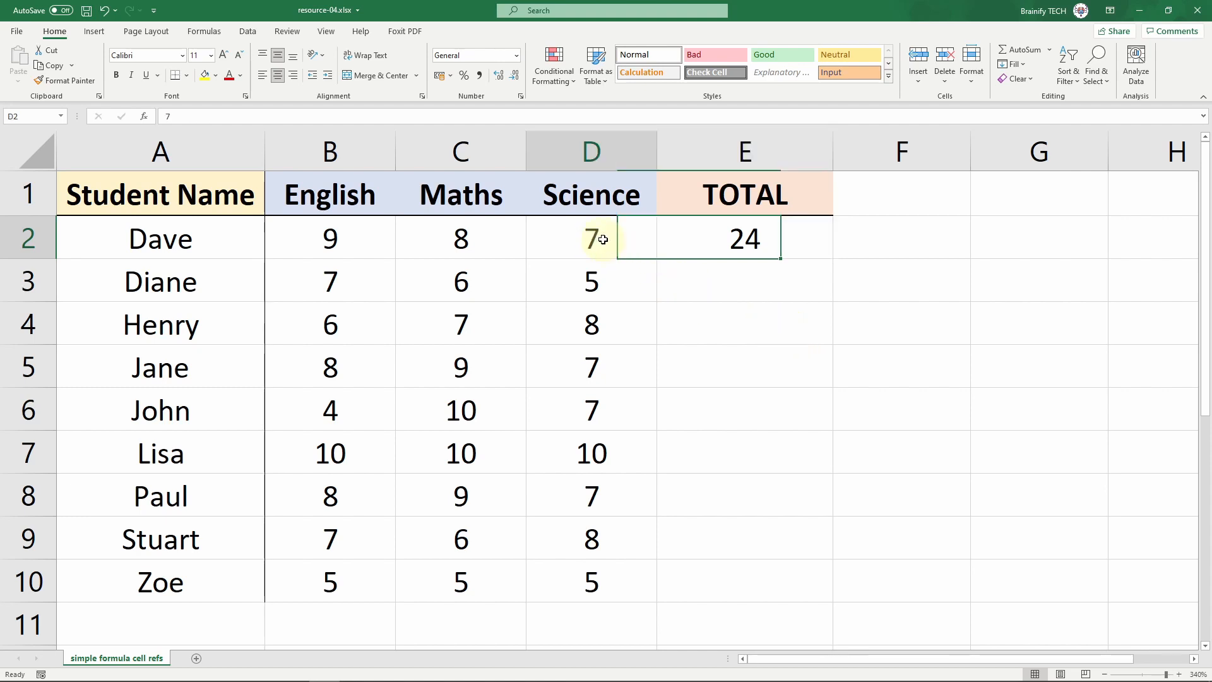
type("9")
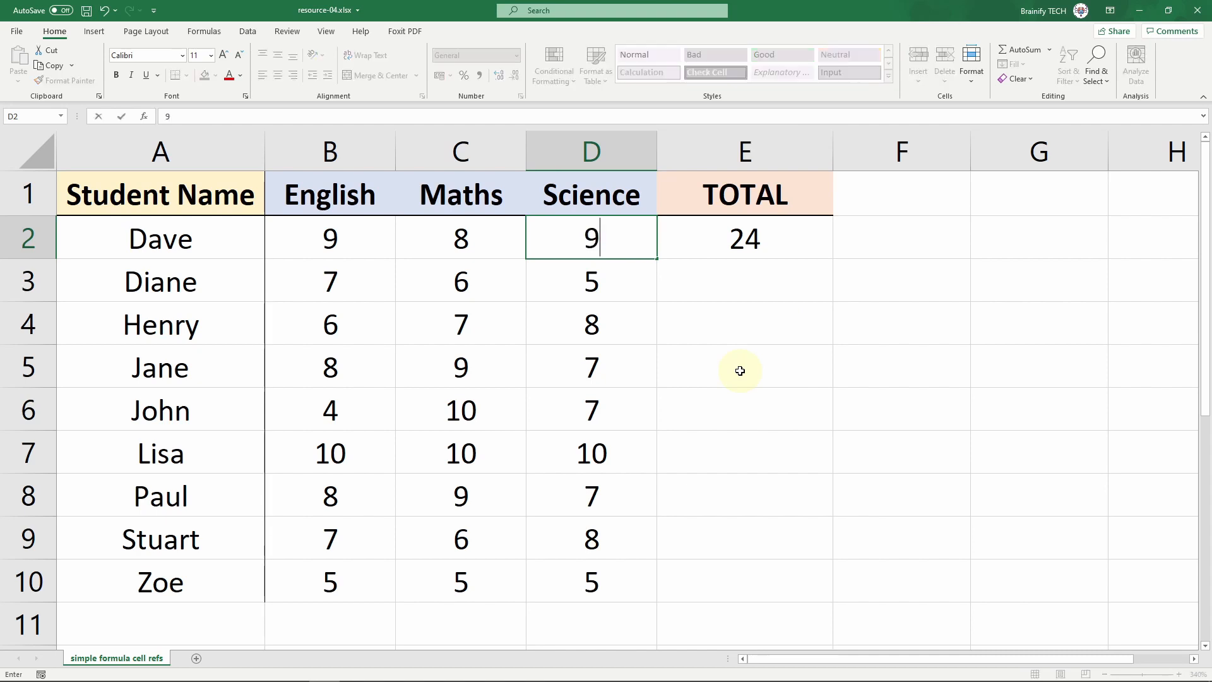
key("Return")
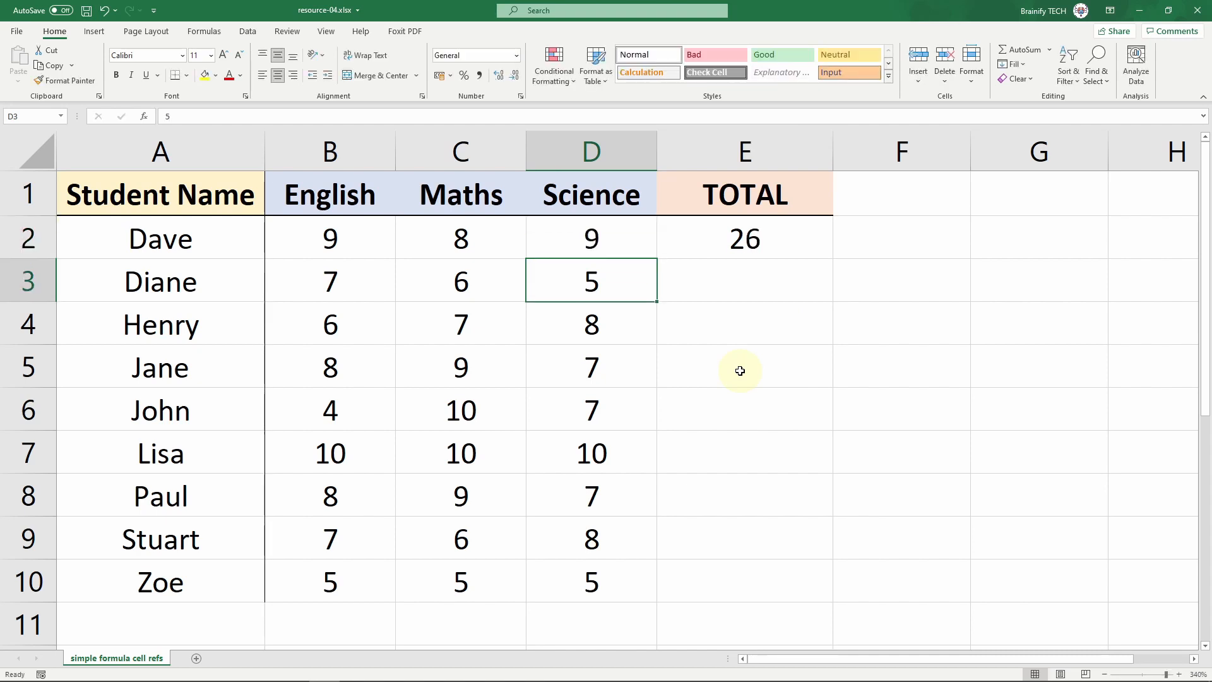
left_click(817, 250)
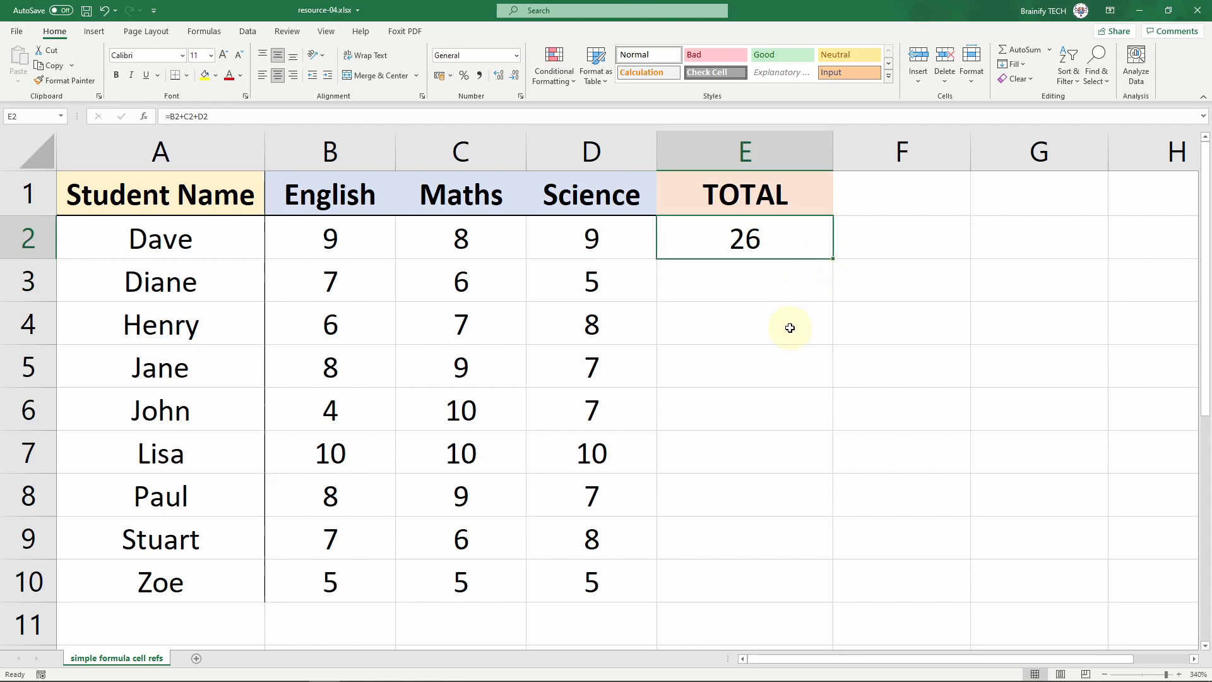
Step: Restore the first student's Science score in D2 to 7 and recheck the formula cell E2
left_click(624, 248)
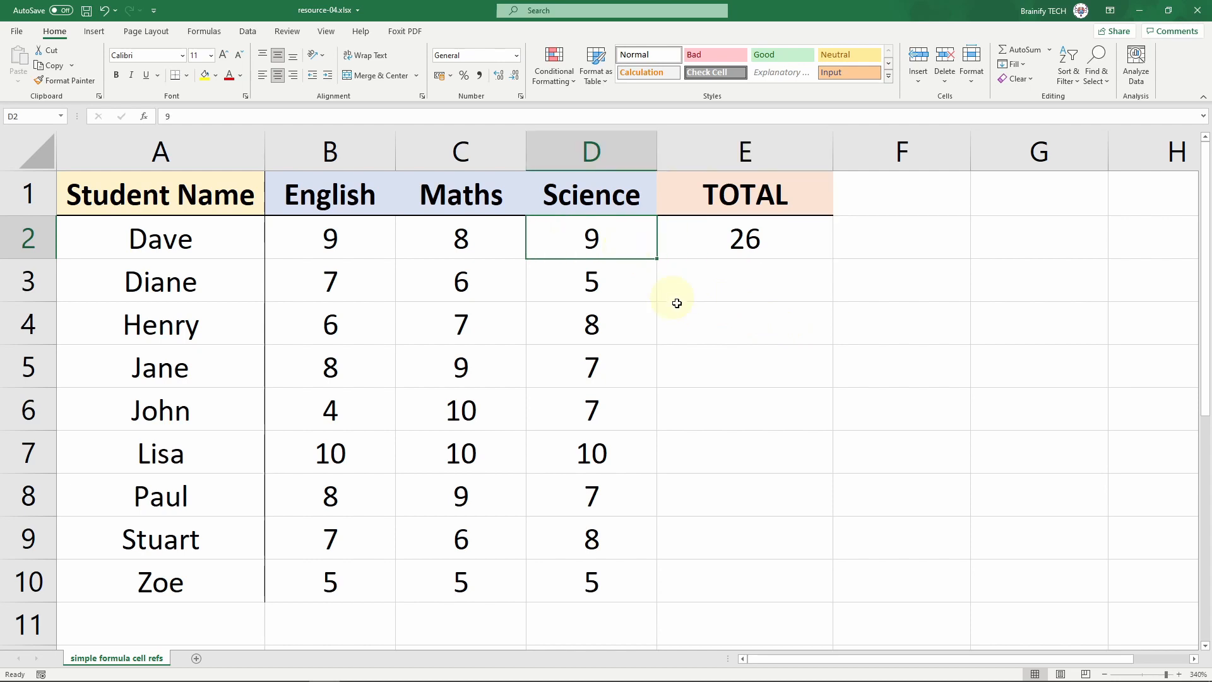
type("7")
key("Return")
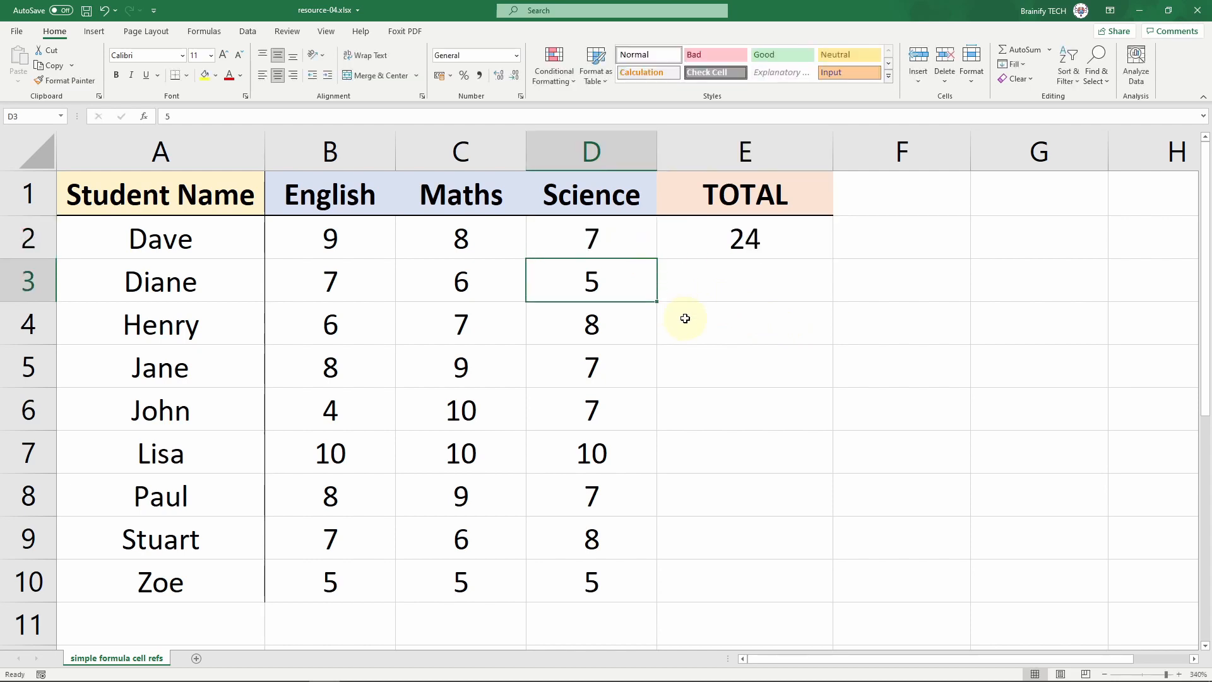
left_click(812, 246)
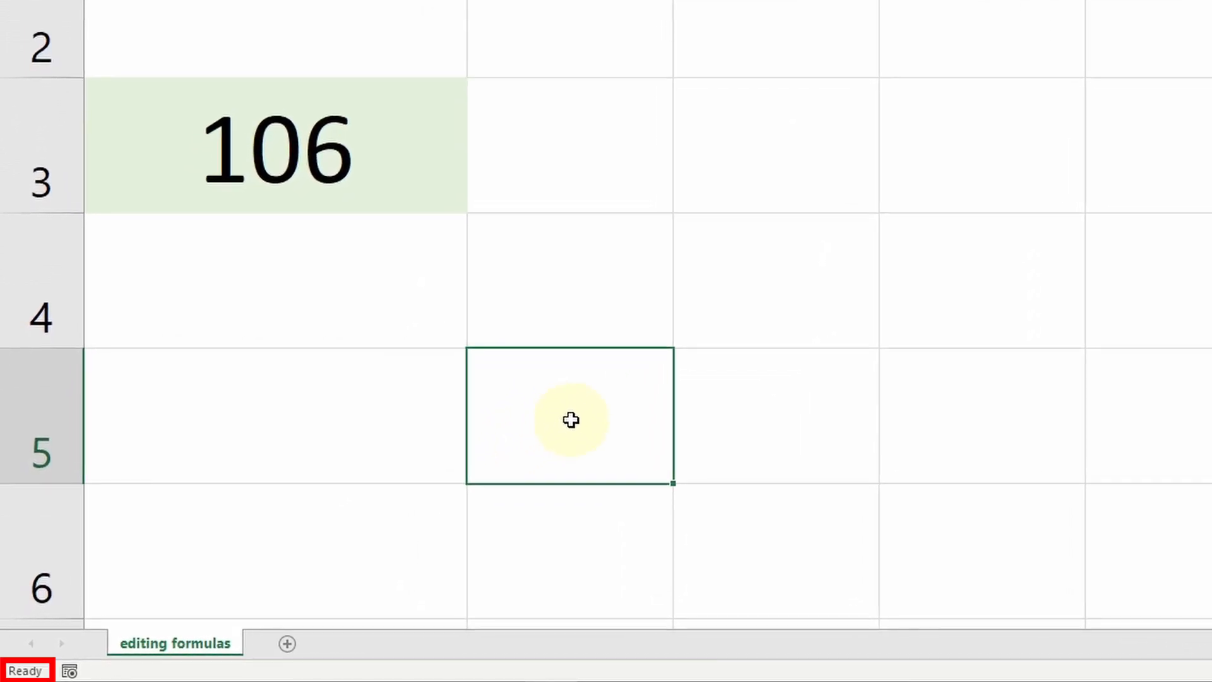
Step: Enter the text "hat" in cell A5 of the editing formulas sheet, and open that cell for editing
left_click(274, 427)
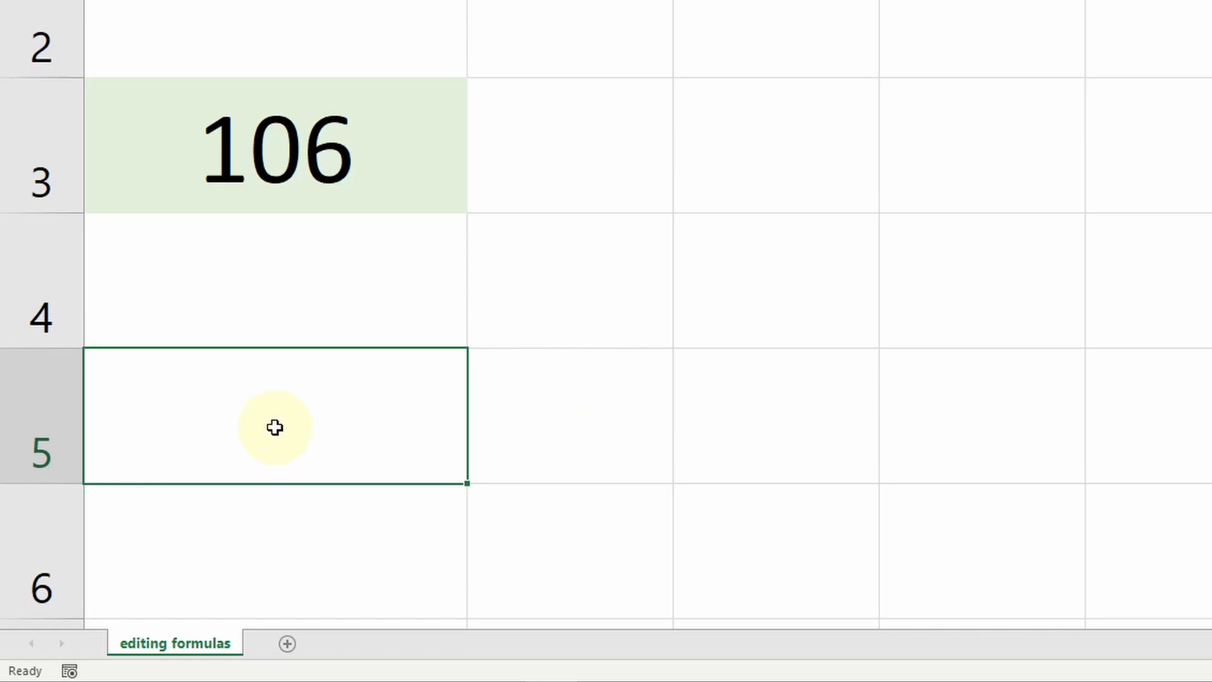
type("hat")
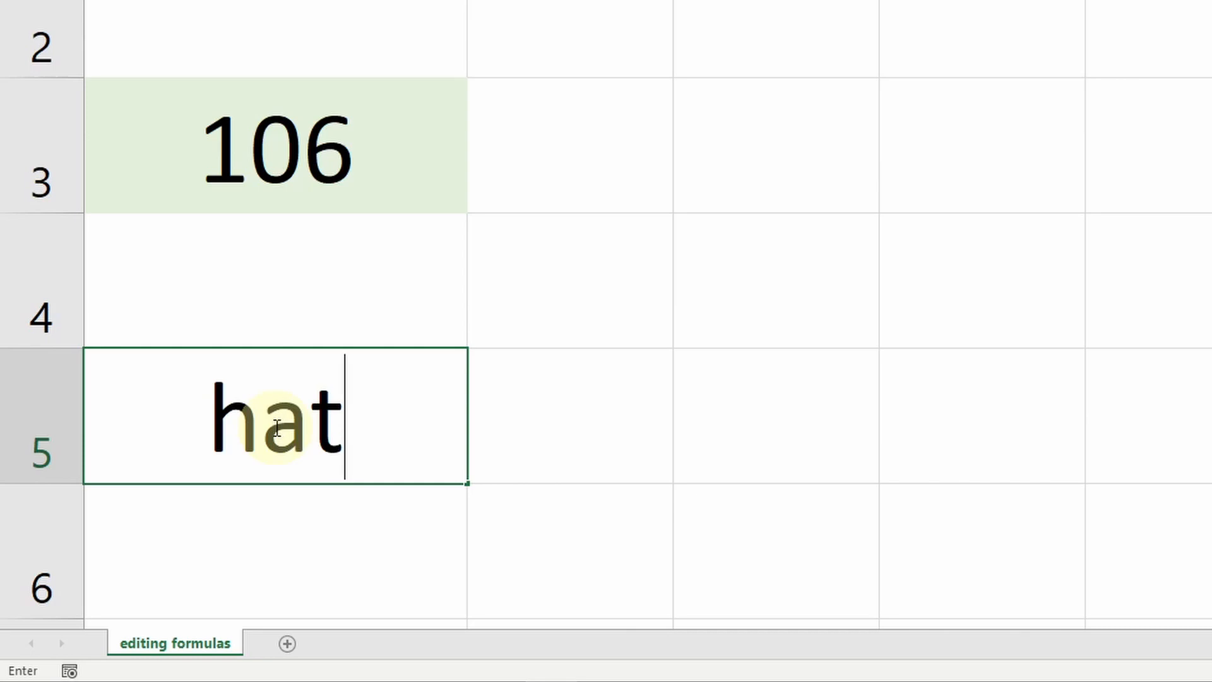
key("Return")
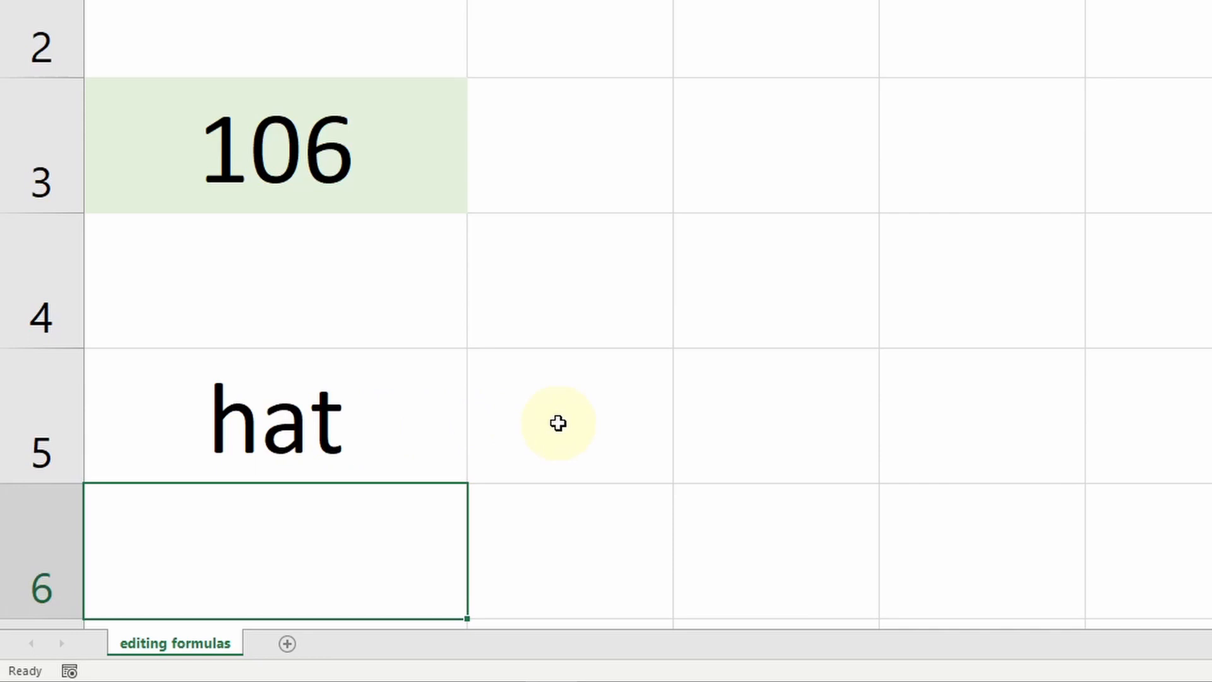
left_click(393, 416)
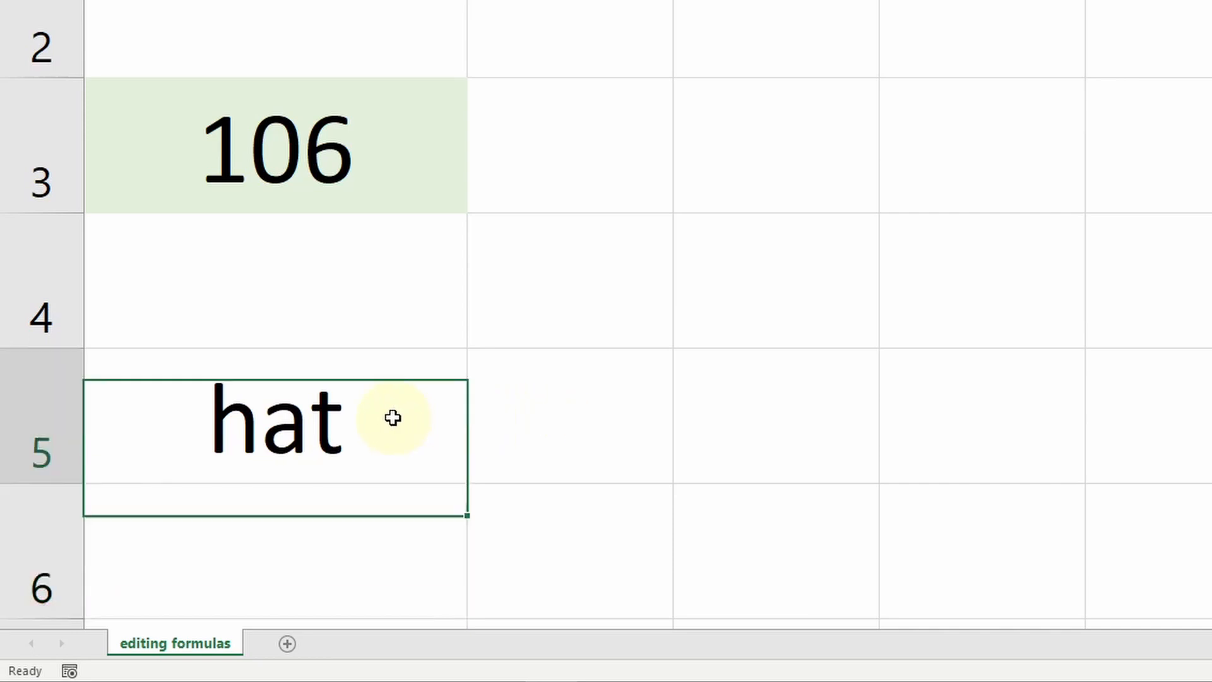
double_click(397, 412)
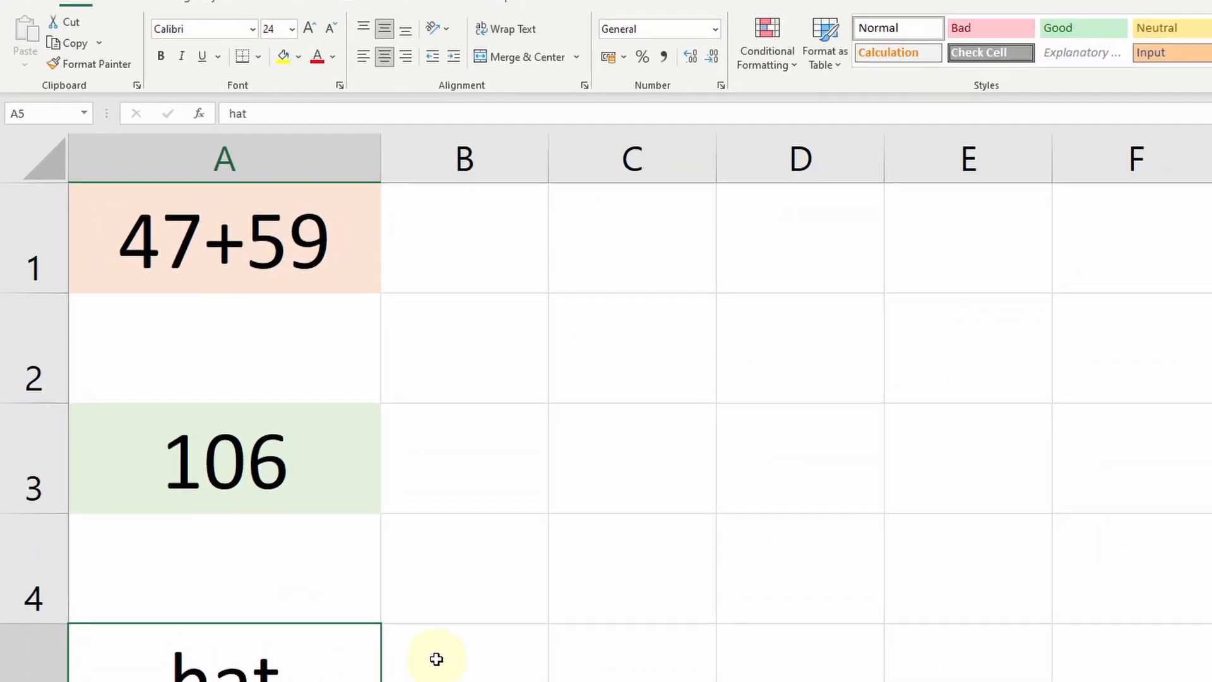
Step: Edit the formula in cell A3 directly in the cell so that it reads =47+61
left_click(326, 507)
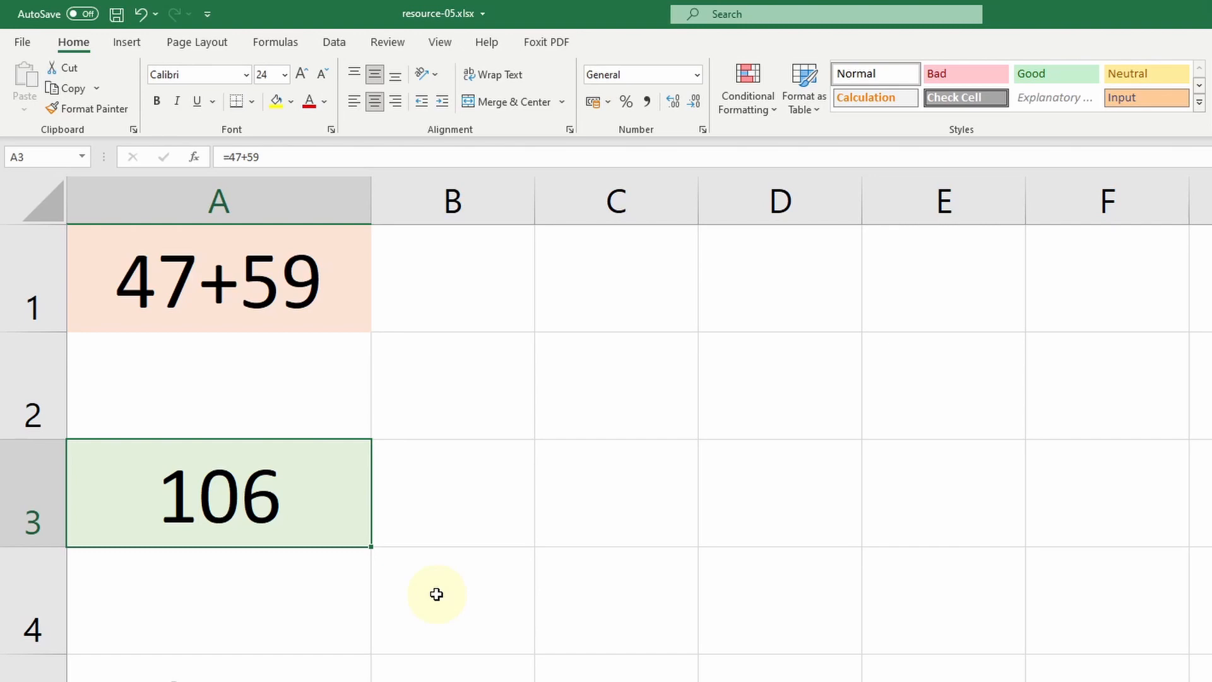
double_click(306, 497)
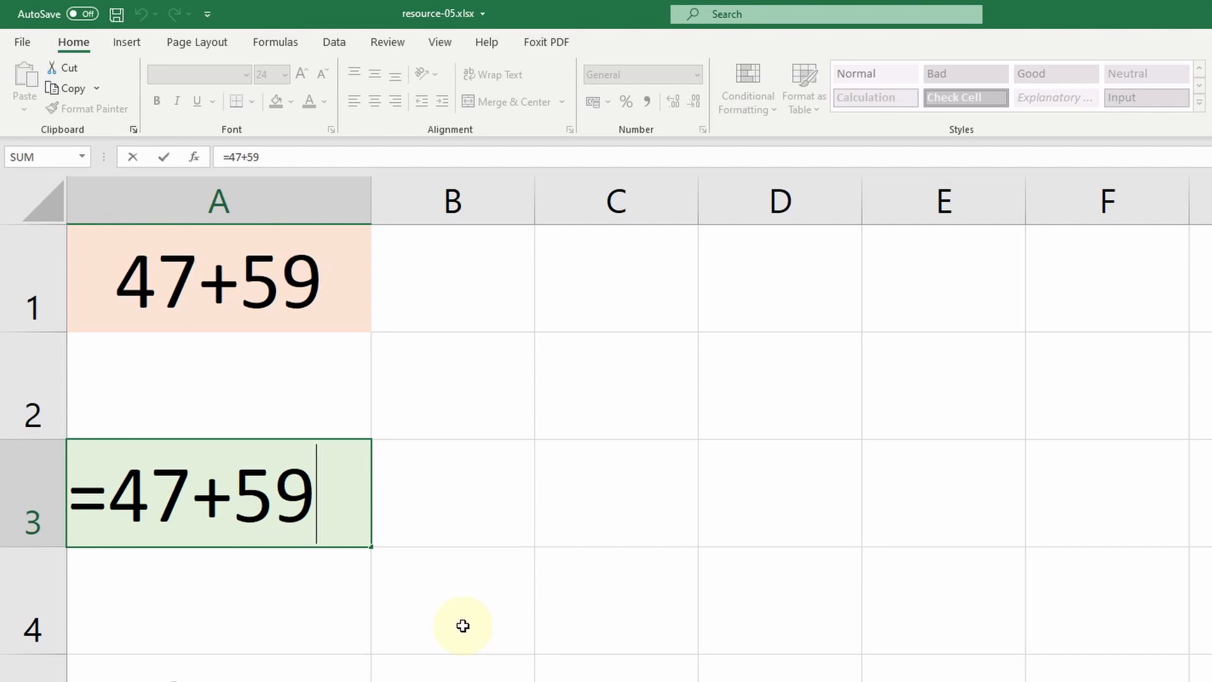
key("BackSpace")
key("BackSpace")
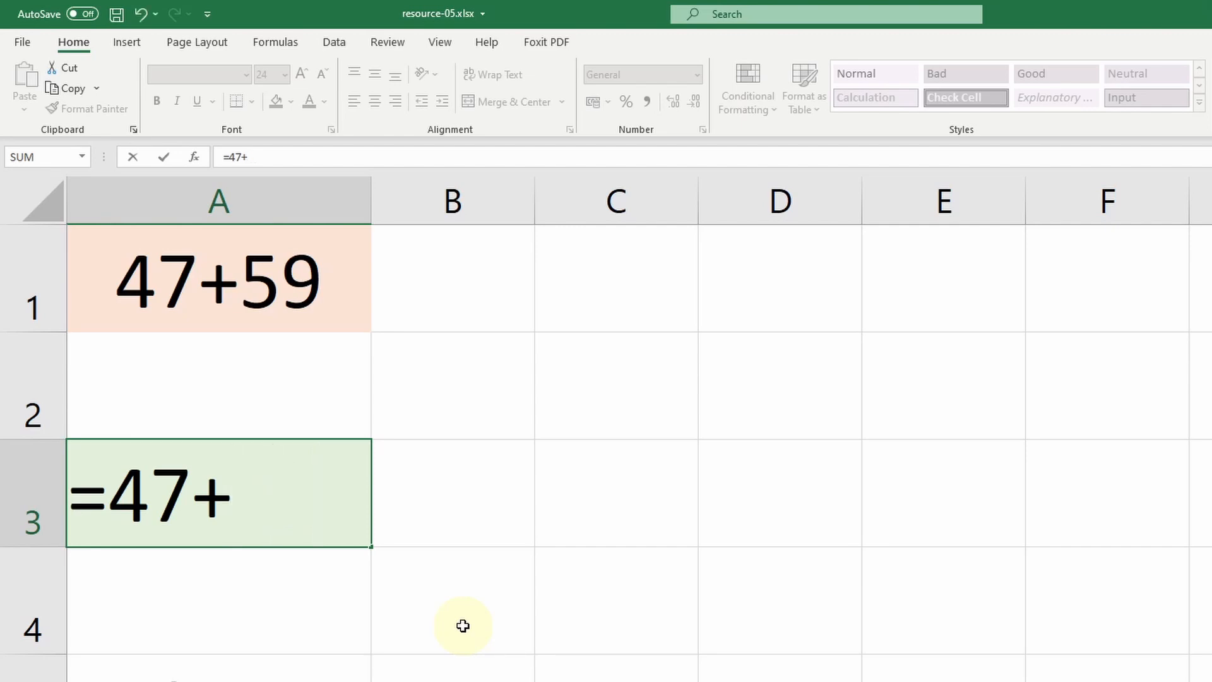
type("61")
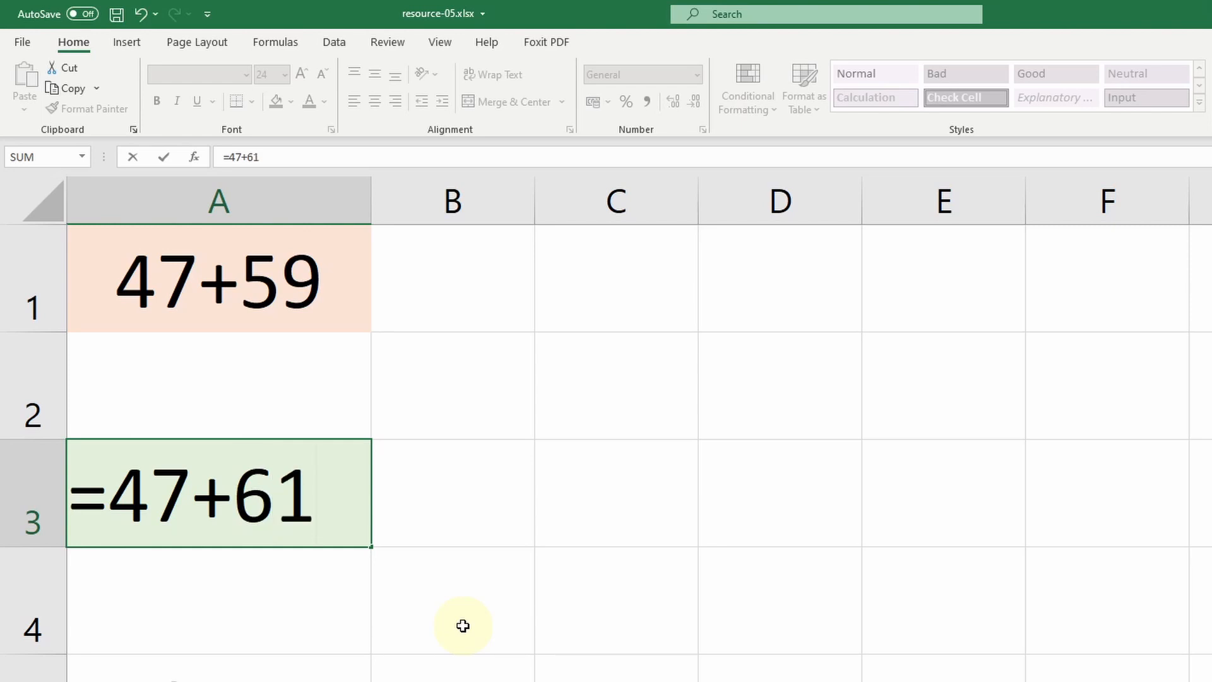
key("Return")
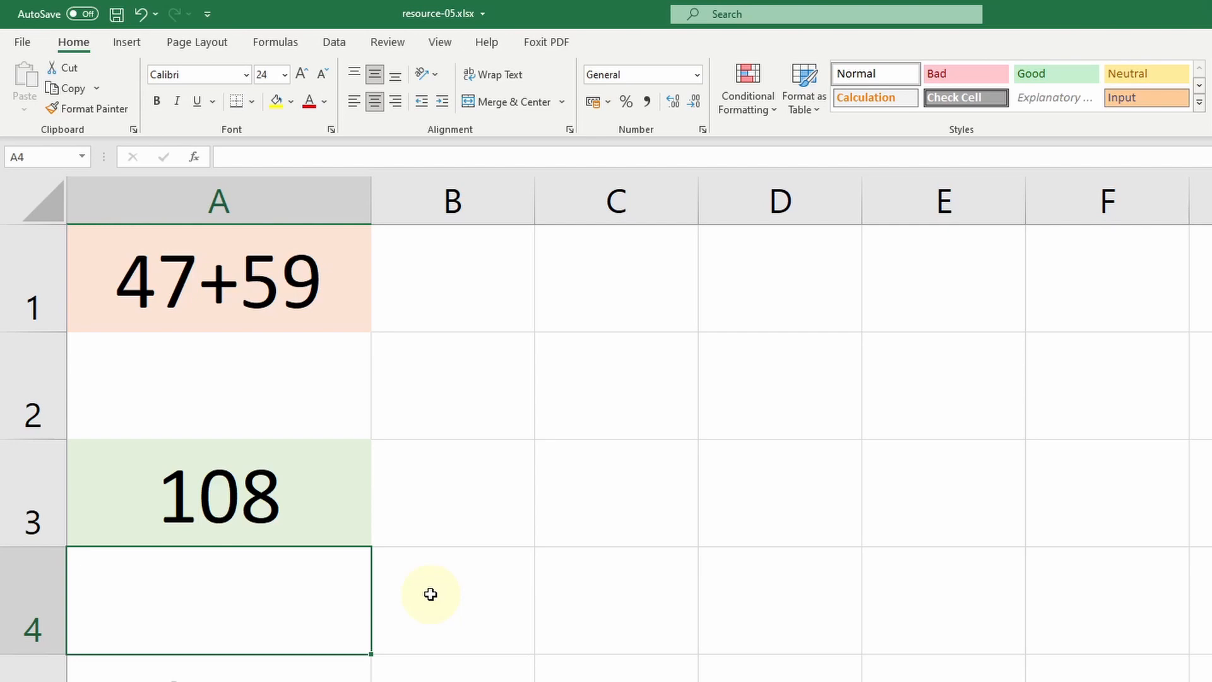
Step: Insert a reference to C3 after the equals sign in A3's formula, and remove it again to keep =47+61
double_click(314, 525)
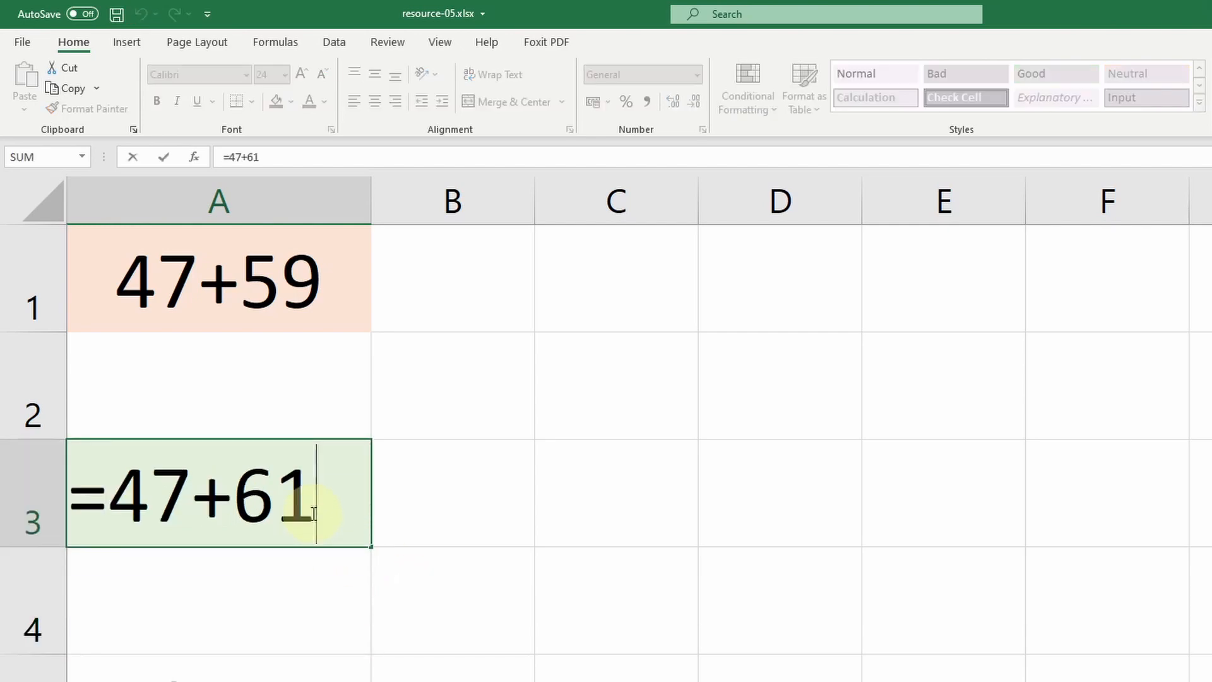
left_click(108, 499)
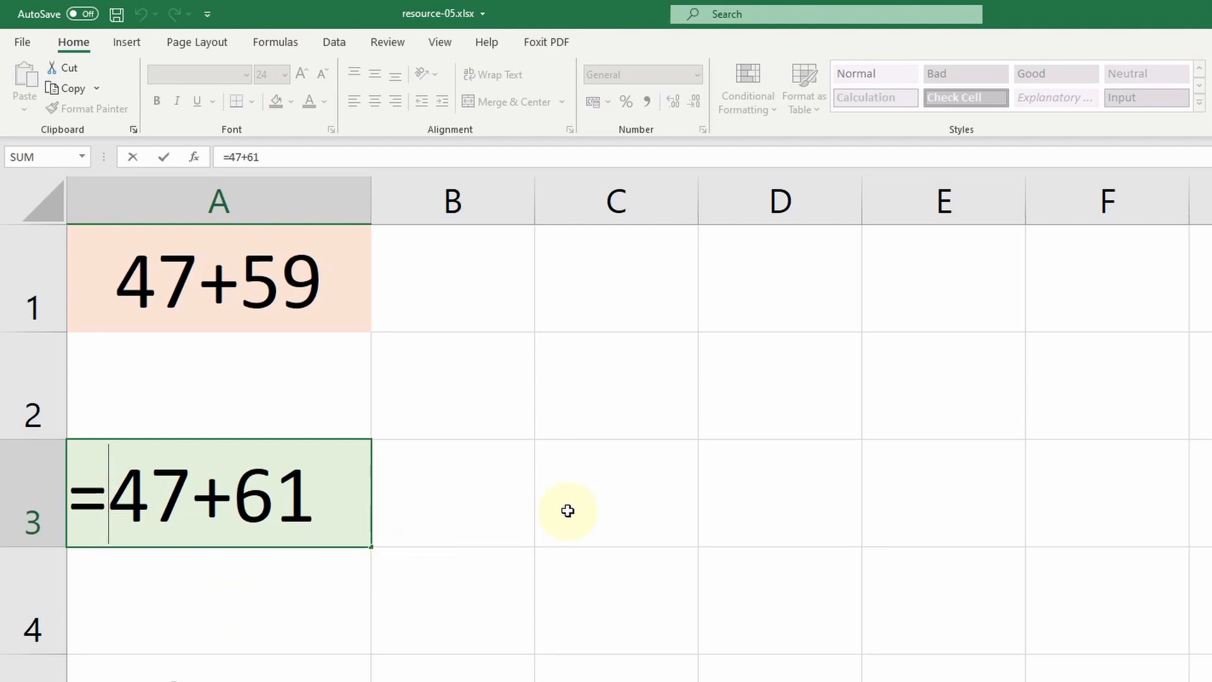
left_click(588, 497)
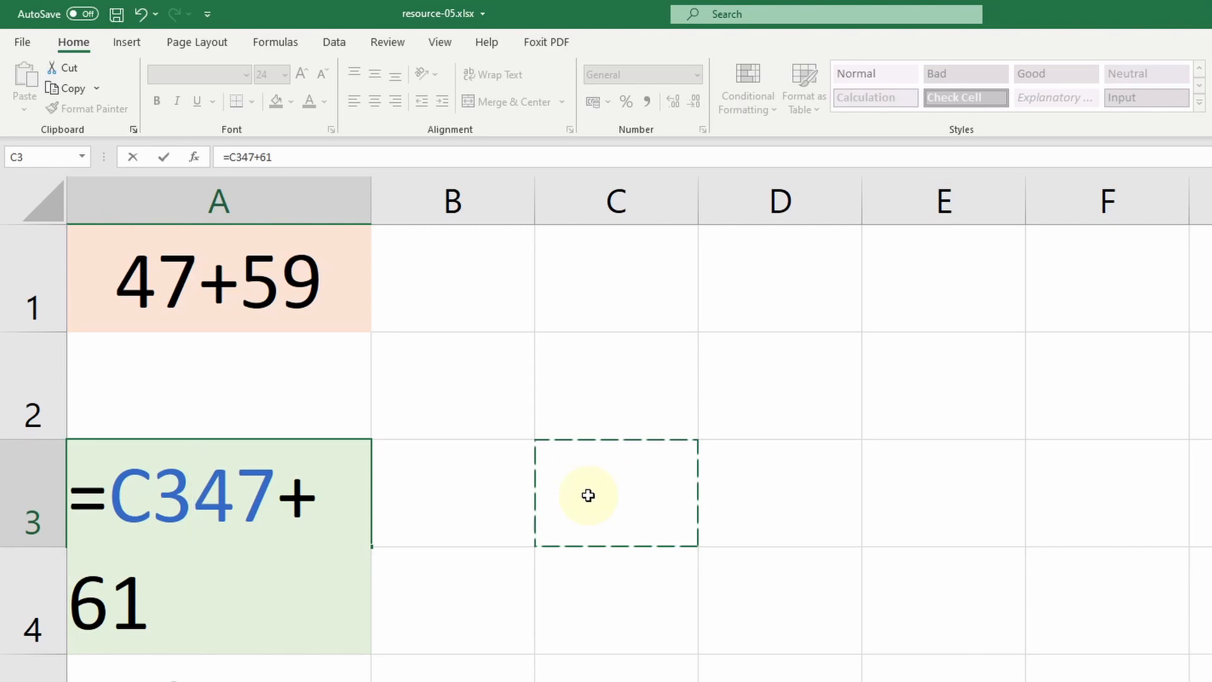
key("BackSpace")
key("BackSpace")
key("ctrl+Return")
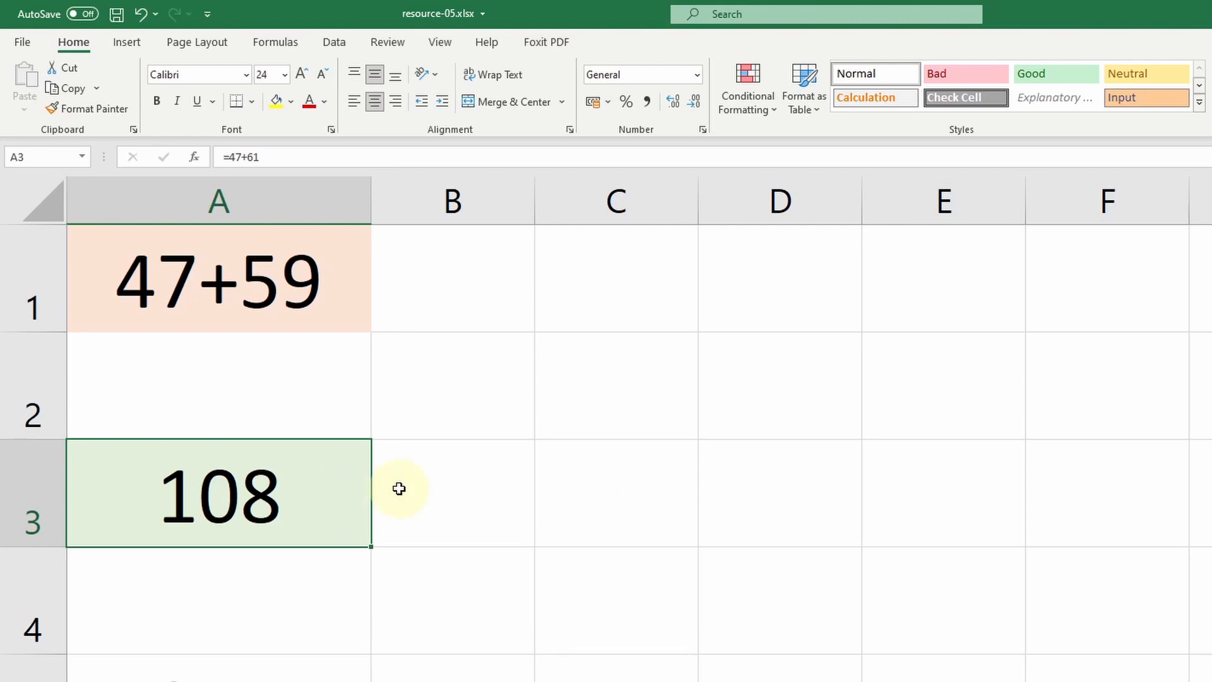
Step: Change the second number in A3's formula so that it reads =47+59, editing it in the formula bar
left_click(336, 157)
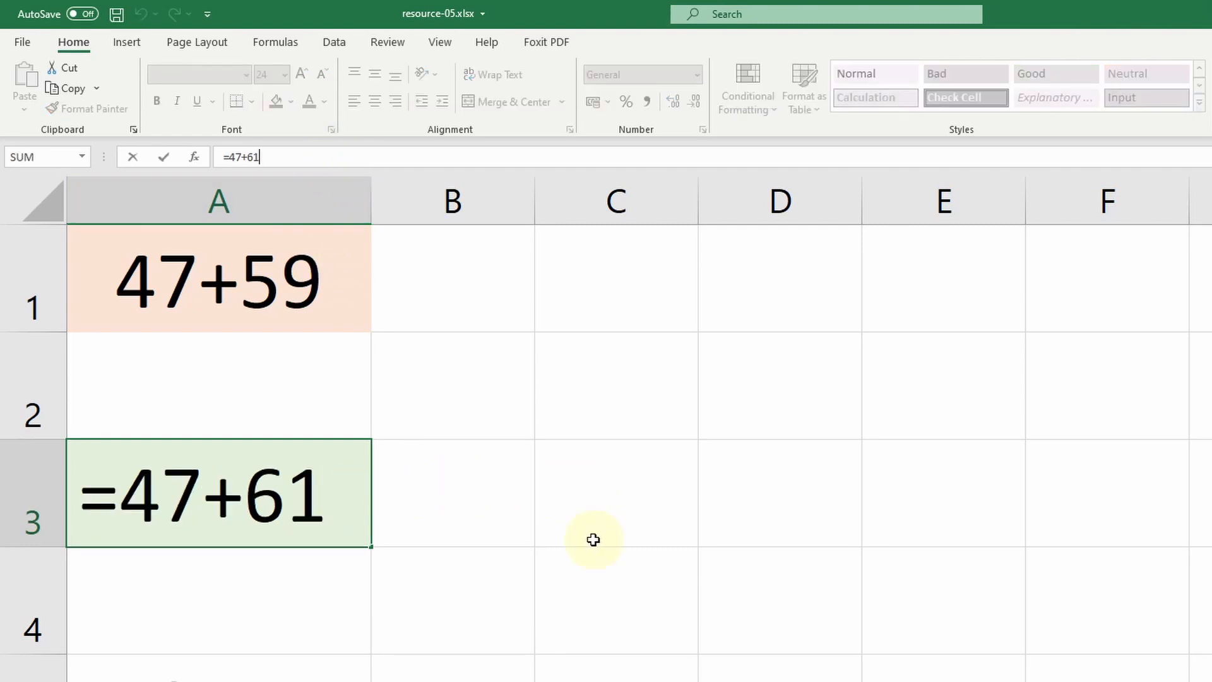
key("BackSpace")
key("BackSpace")
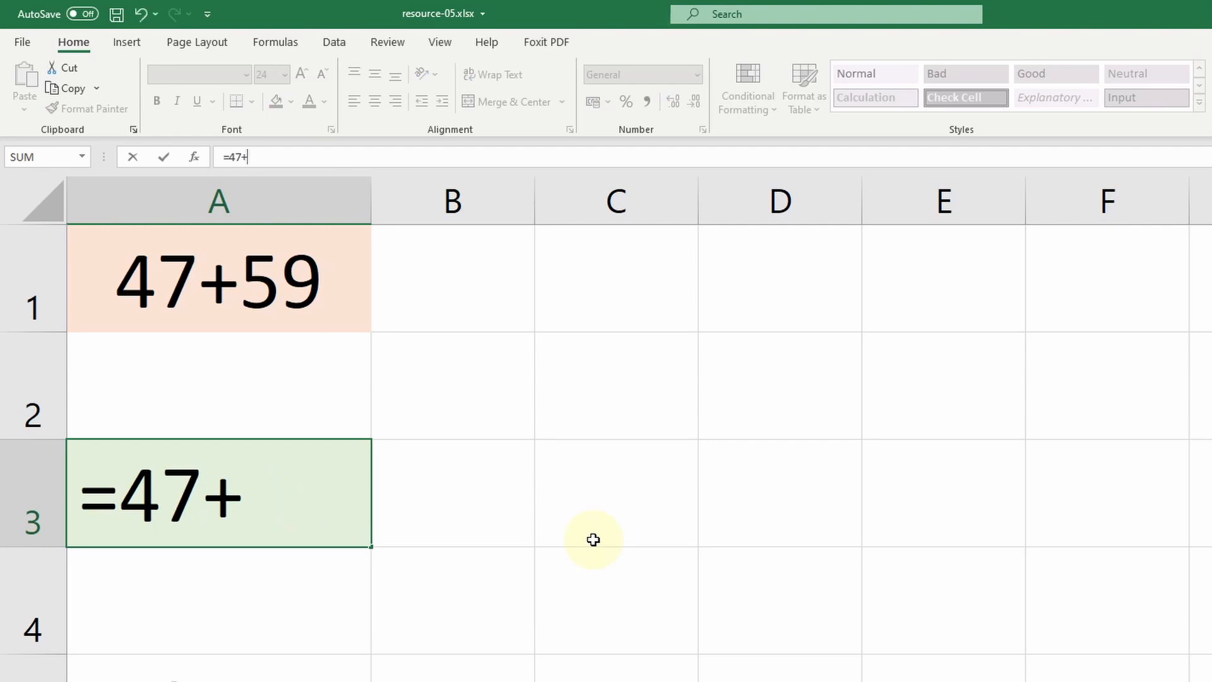
type("59")
key("Return")
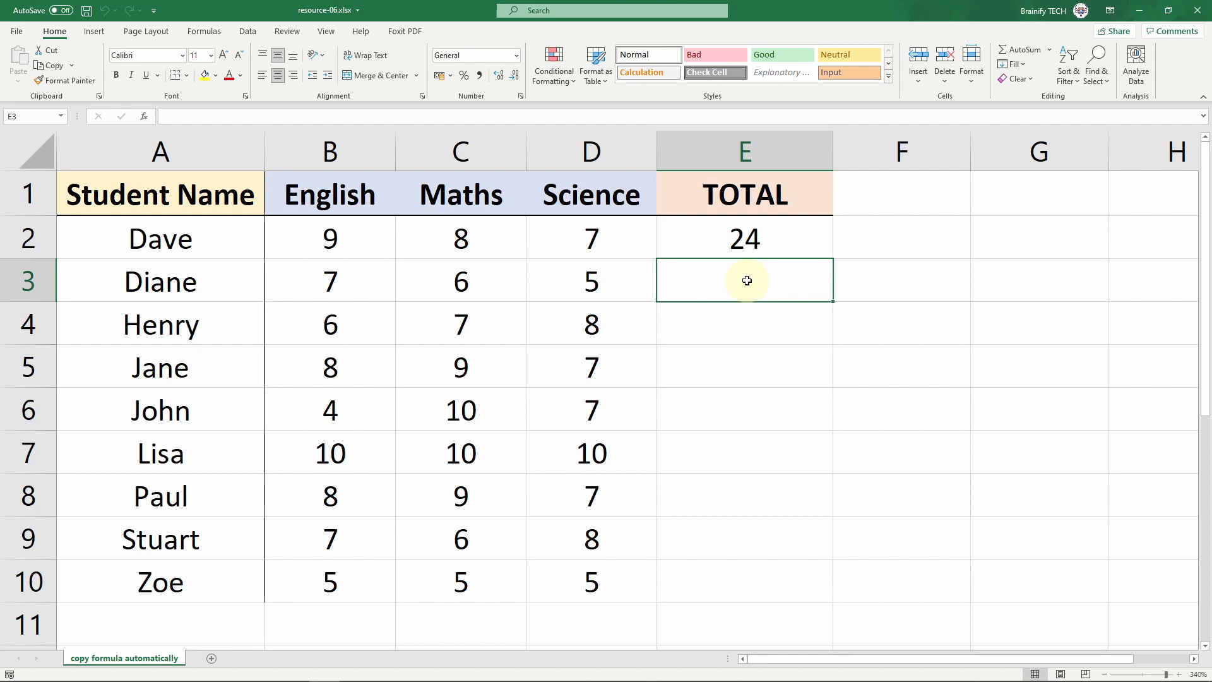
Step: Fill the total formula from E2 down to E10 for all remaining students on the copy formula automatically sheet
left_click(805, 238)
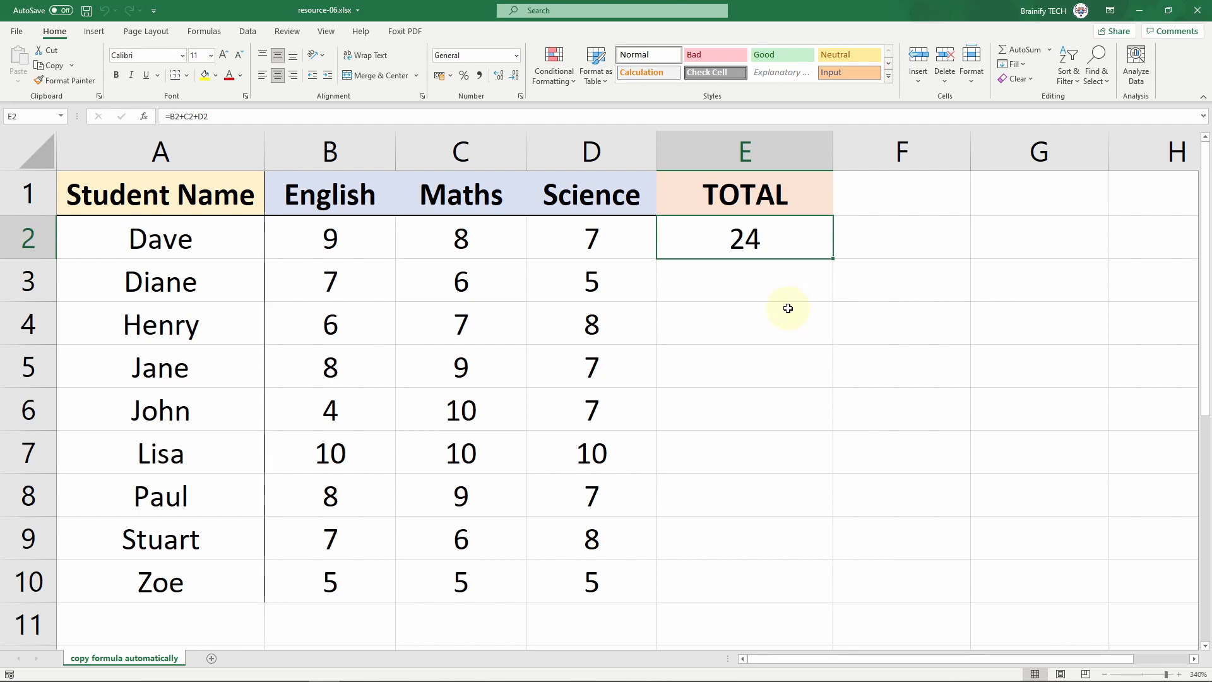
left_click_drag(780, 282, 771, 574)
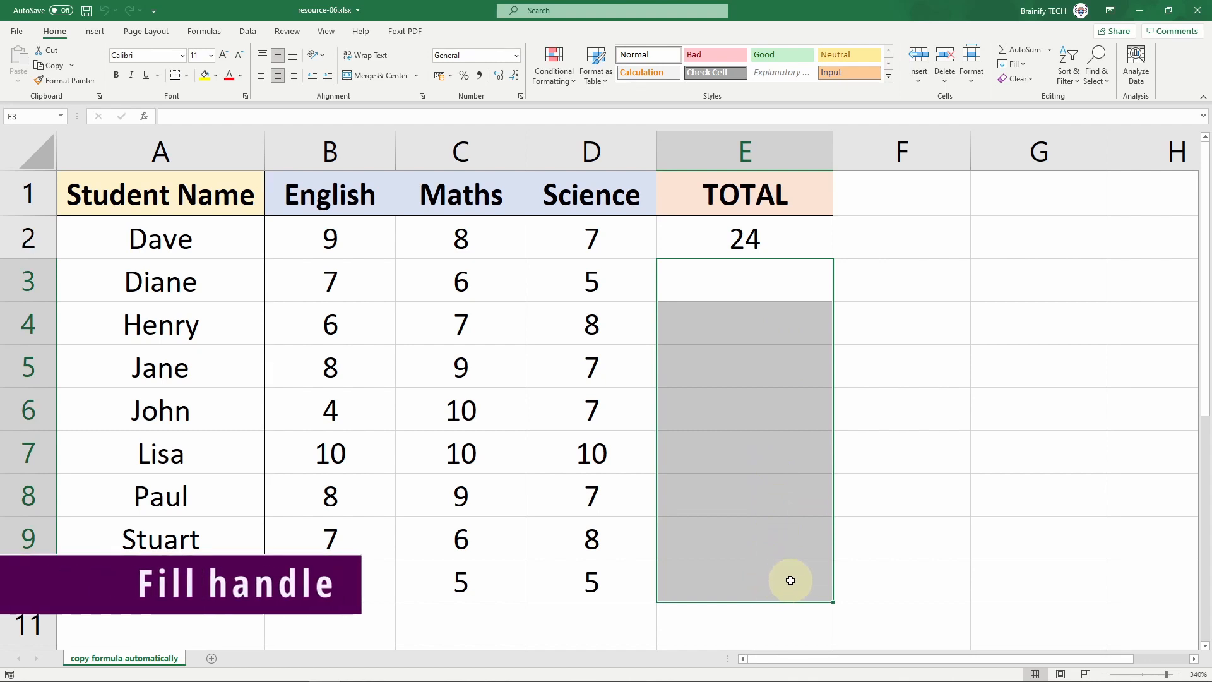
left_click(711, 238)
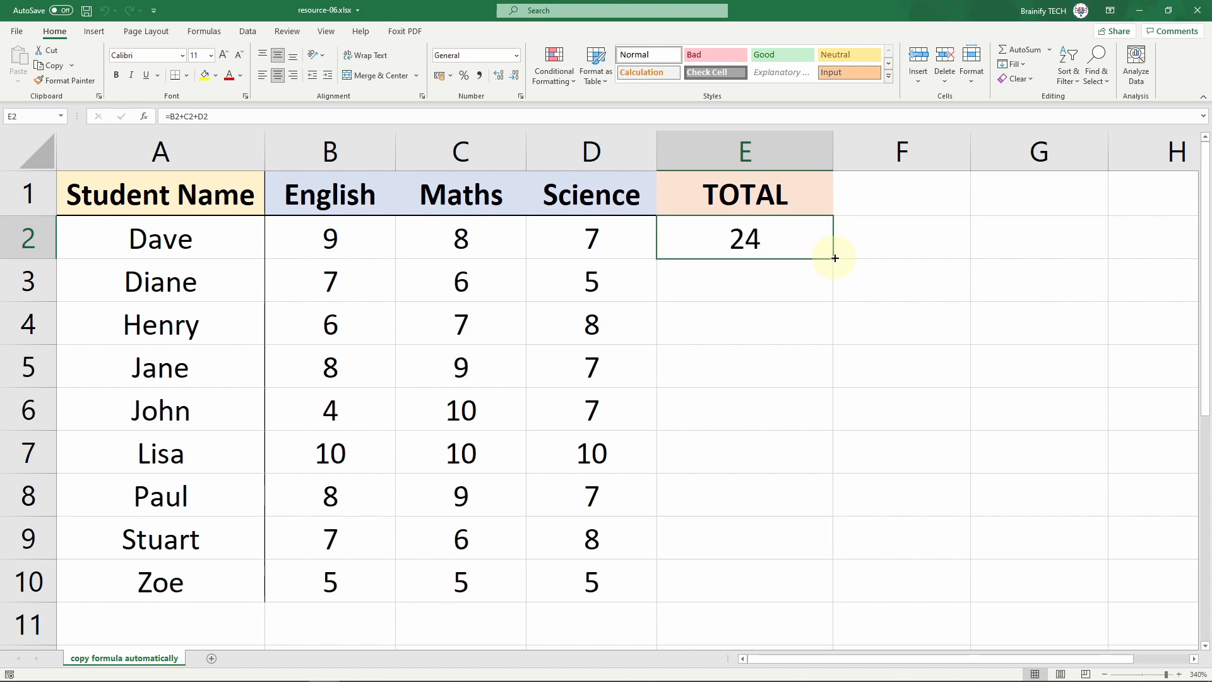
left_click_drag(834, 259, 826, 600)
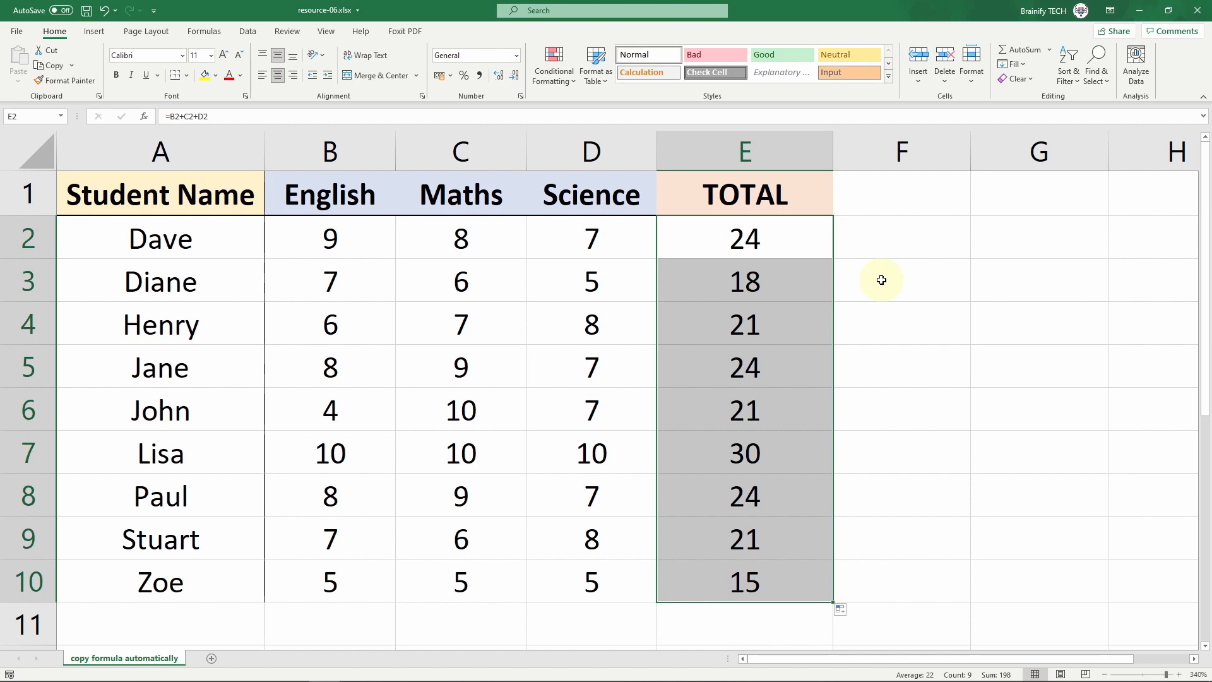
Step: Inspect the copied total formulas in cells E3 through E6 one by one, leaving each of them unedited
double_click(815, 285)
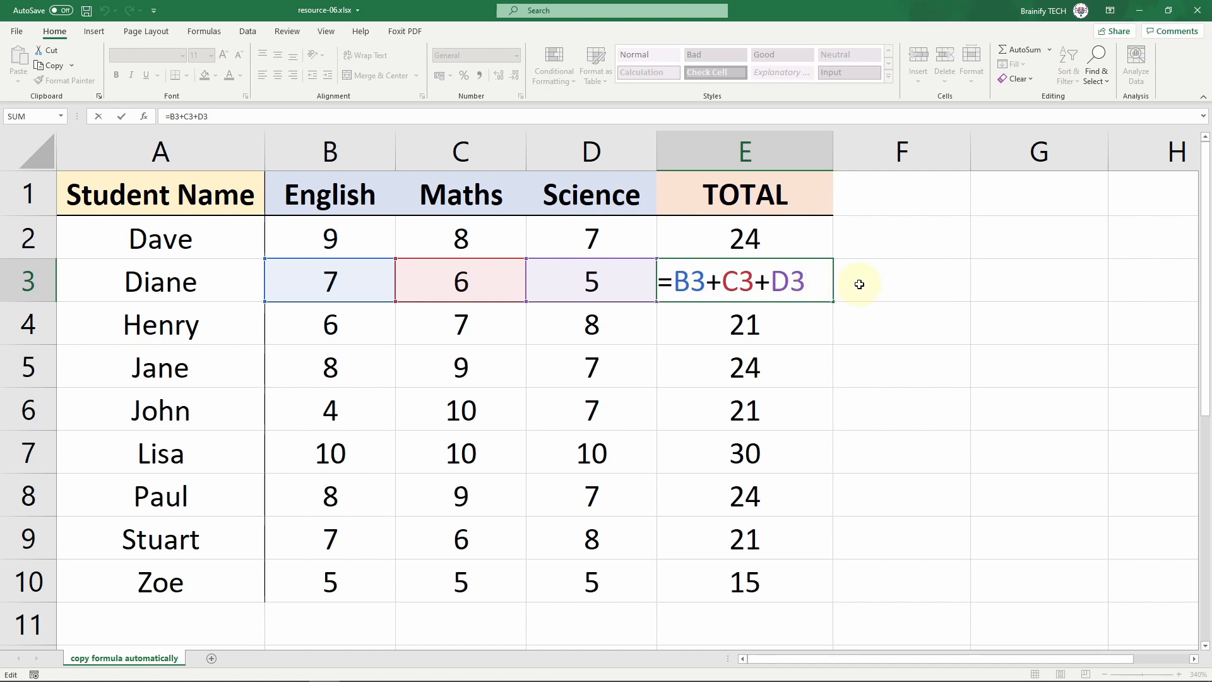
key("Escape")
double_click(824, 322)
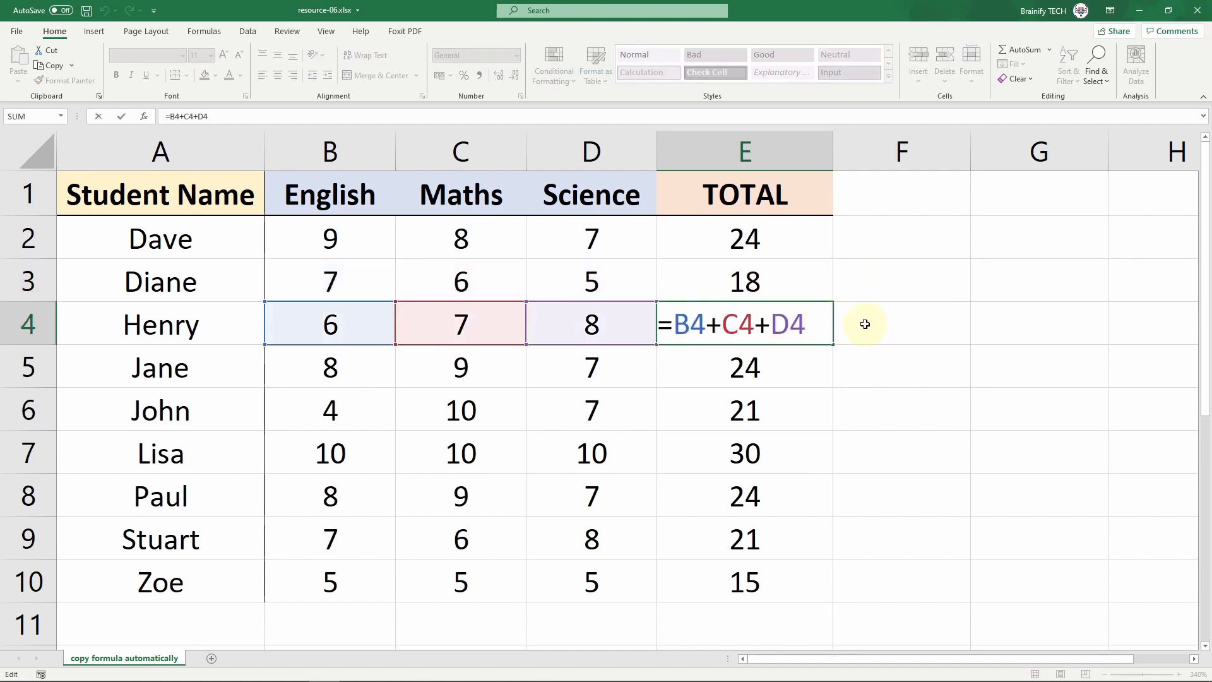
key("Escape")
double_click(818, 371)
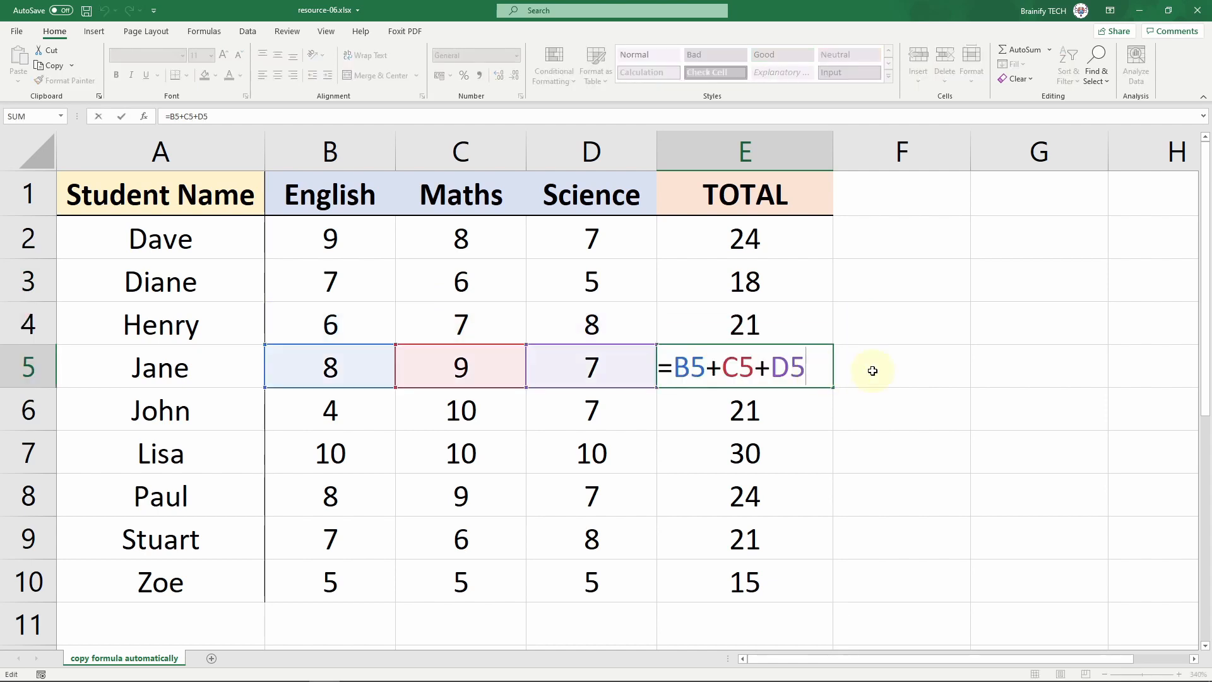
key("Escape")
double_click(819, 411)
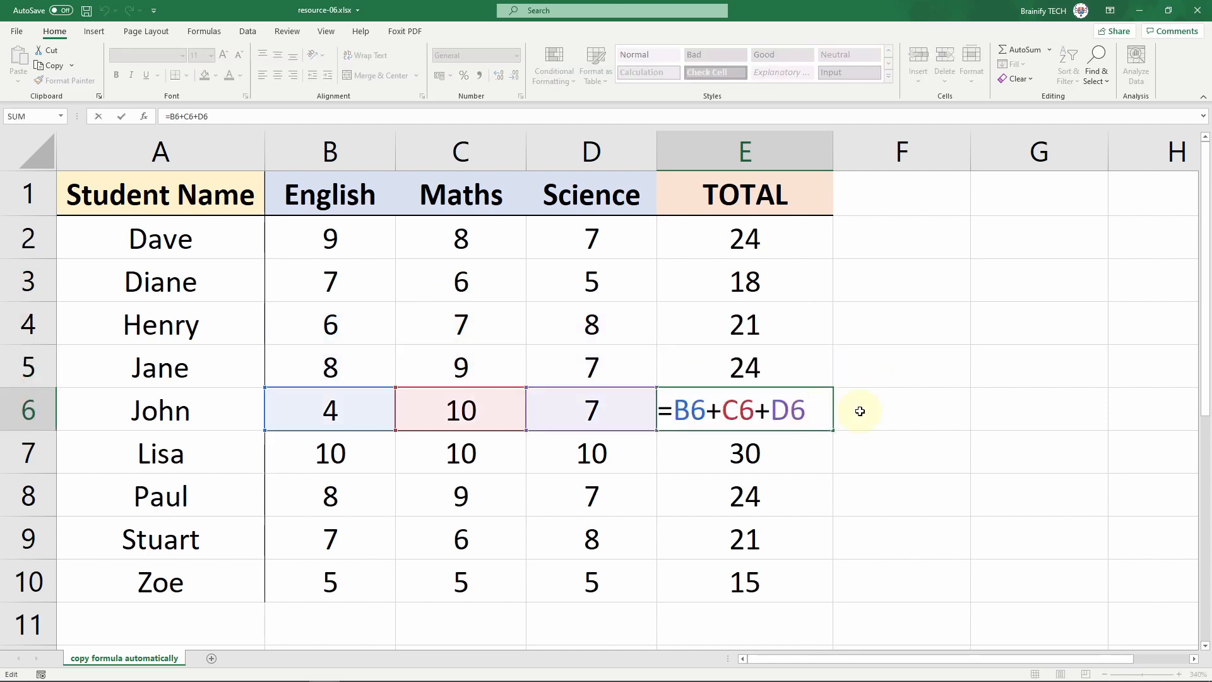
key("Escape")
Step: Clear the totals in E3:E10 and fill them again by automatically copying E2's formula down the column
left_click_drag(791, 272, 783, 573)
key("Delete")
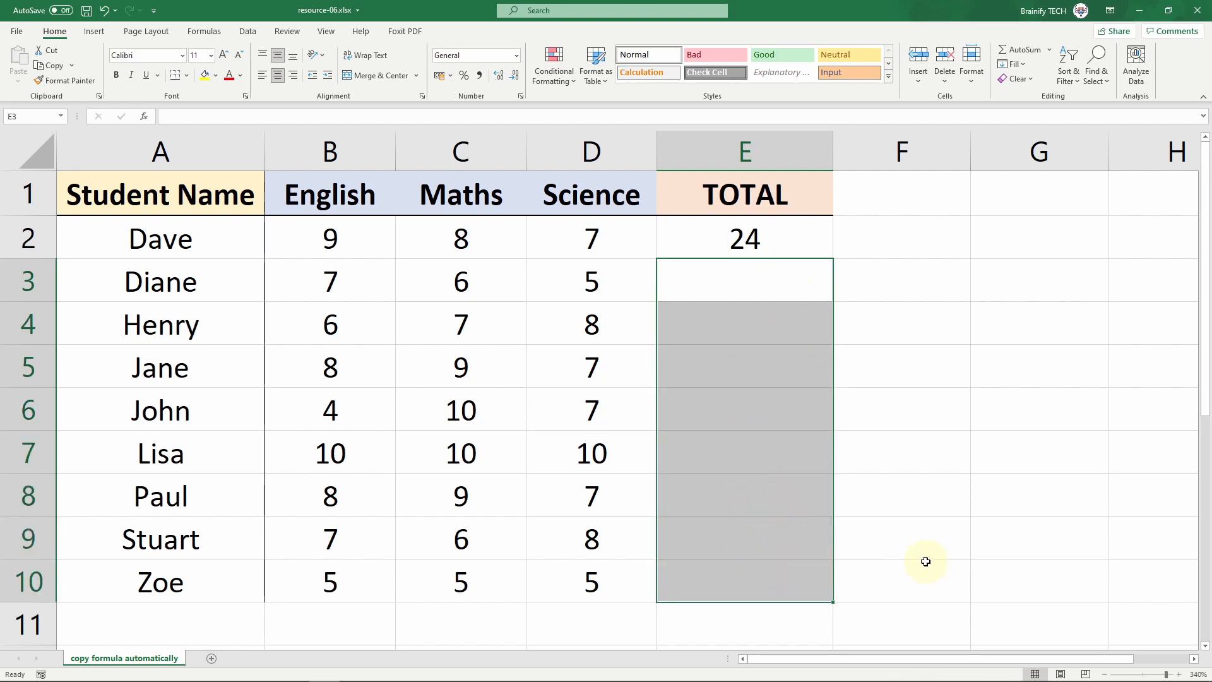
left_click(864, 287)
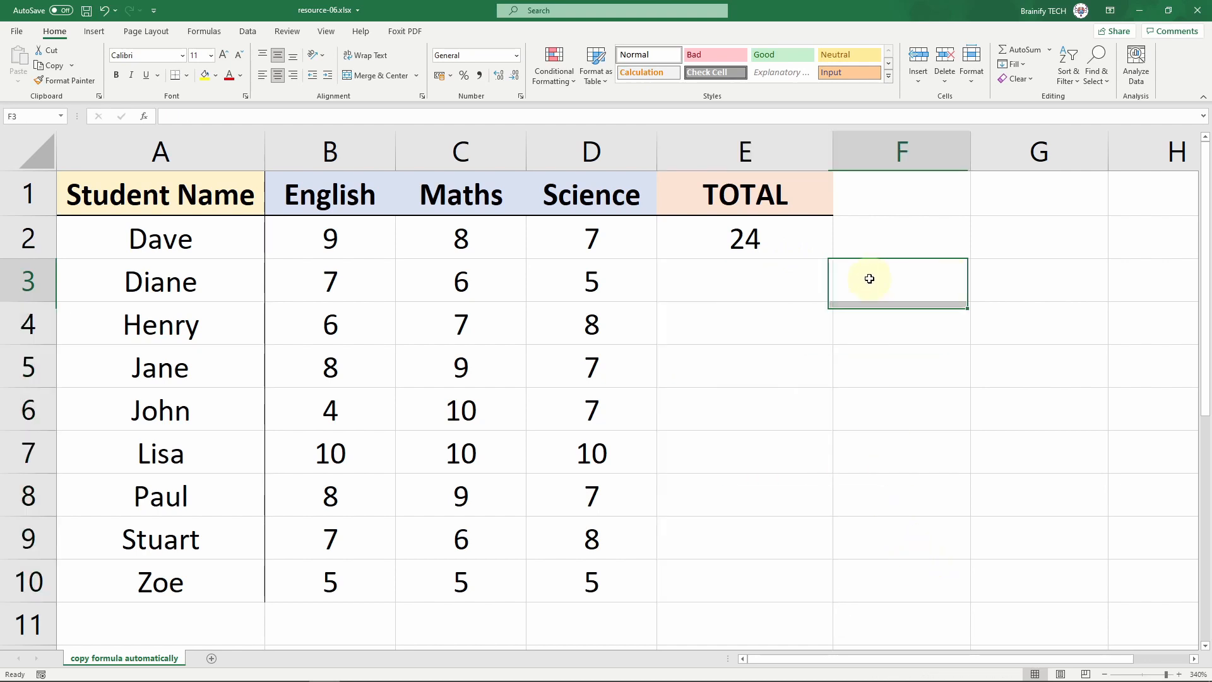
left_click(744, 238)
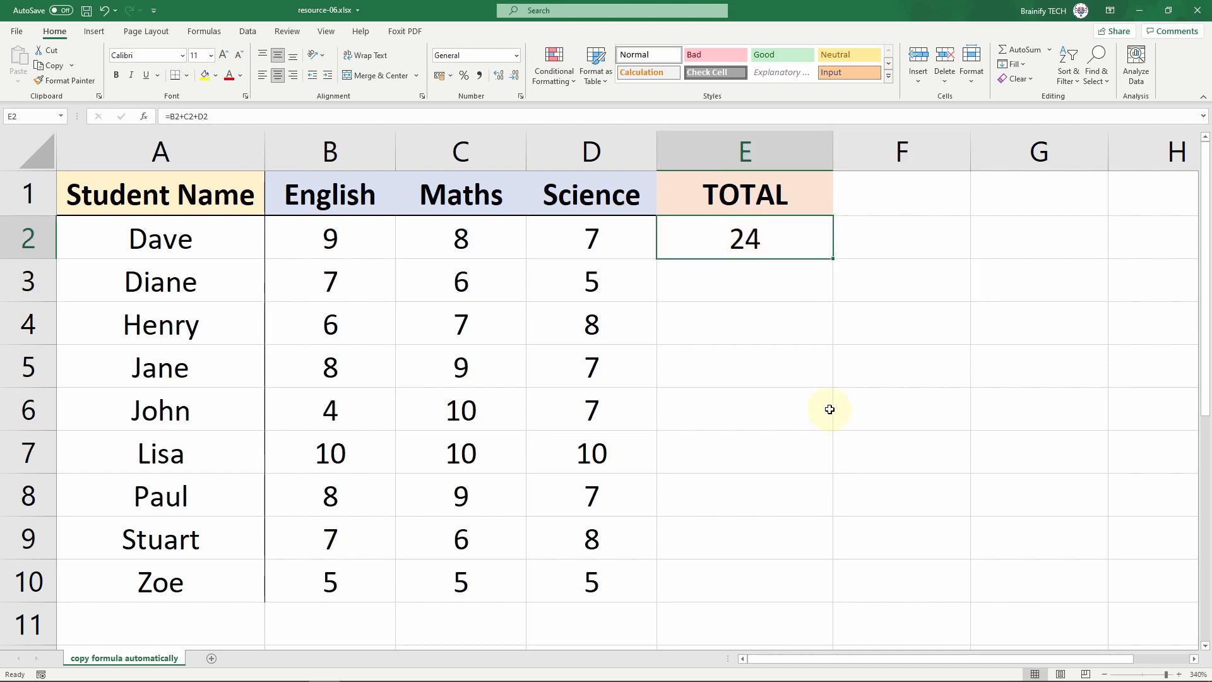
double_click(833, 258)
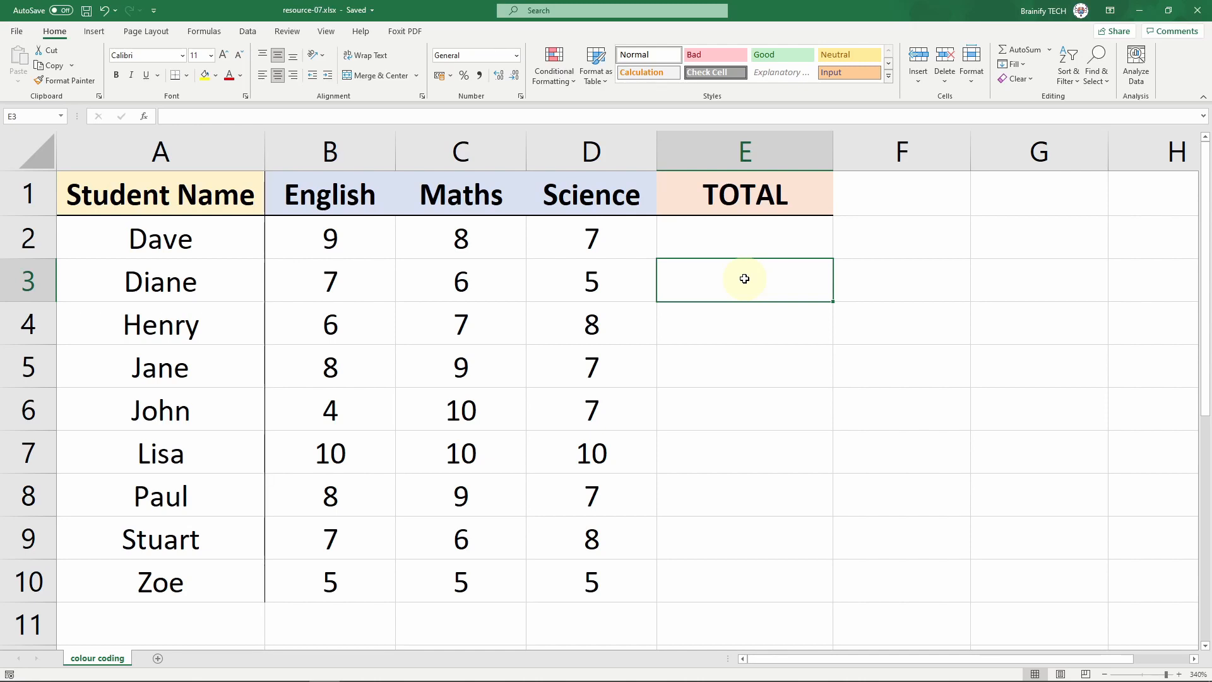
Step: Enter the formula =B2+C2+D2 in cell E2 of the colour coding sheet, picking the three score cells as references
left_click(746, 235)
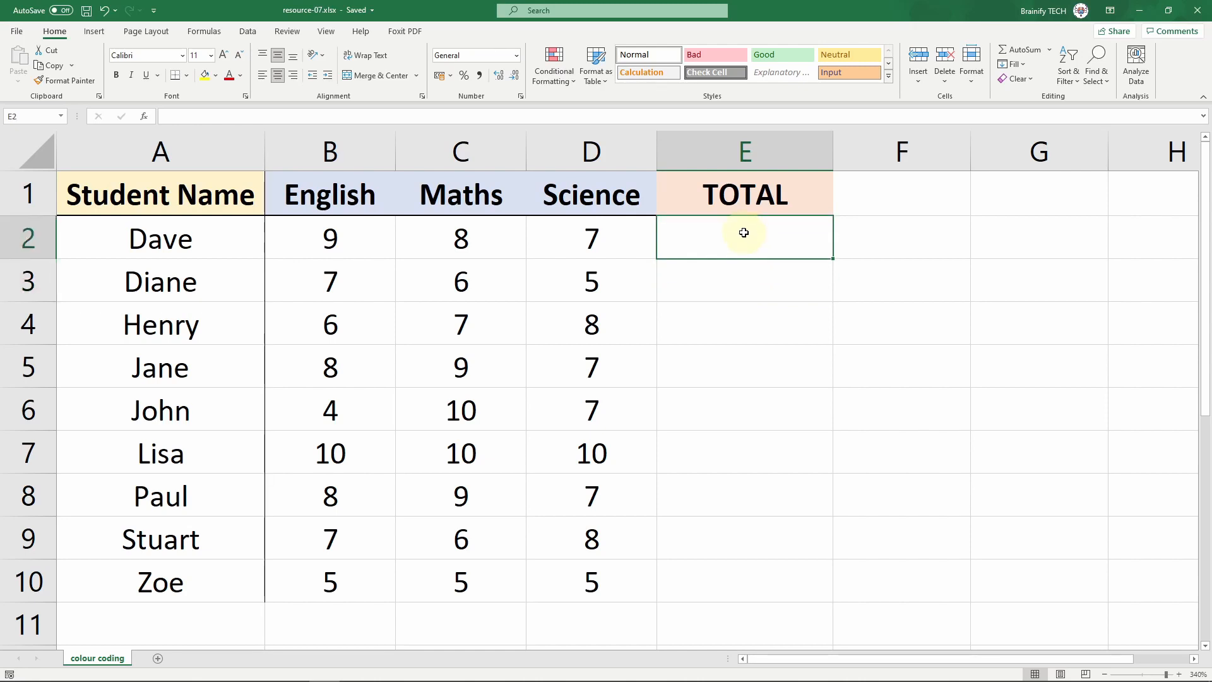
type("=")
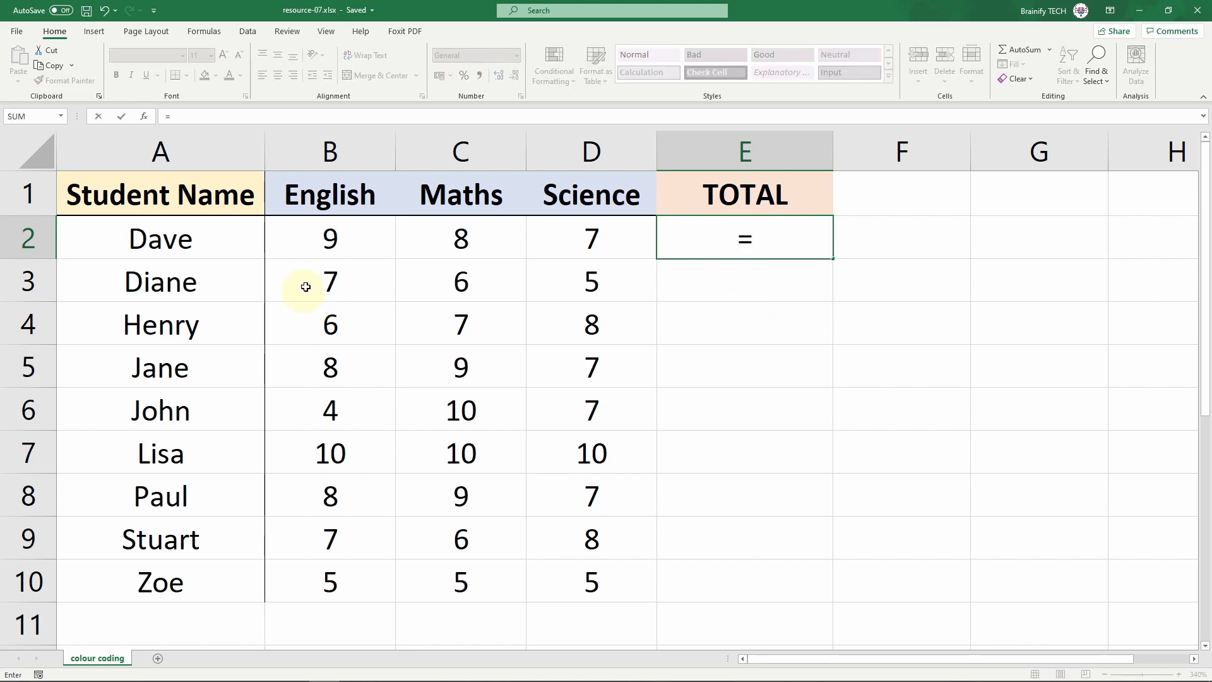
left_click(331, 240)
type("+")
left_click(432, 240)
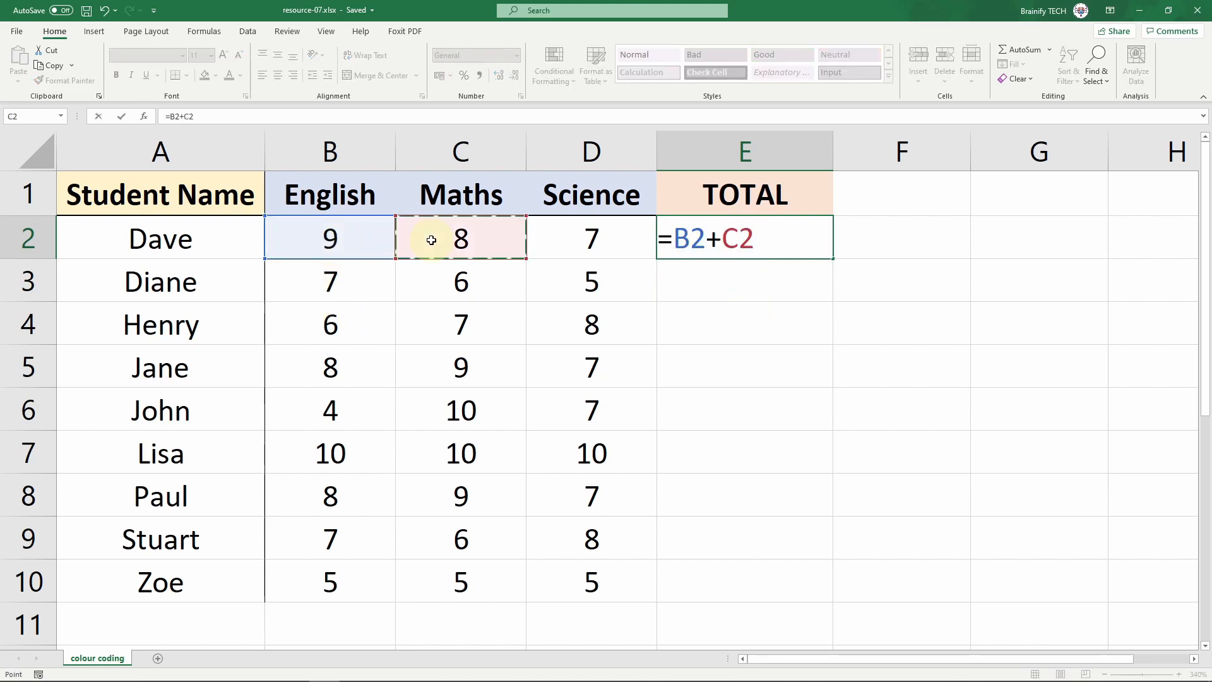
type("+")
left_click(576, 240)
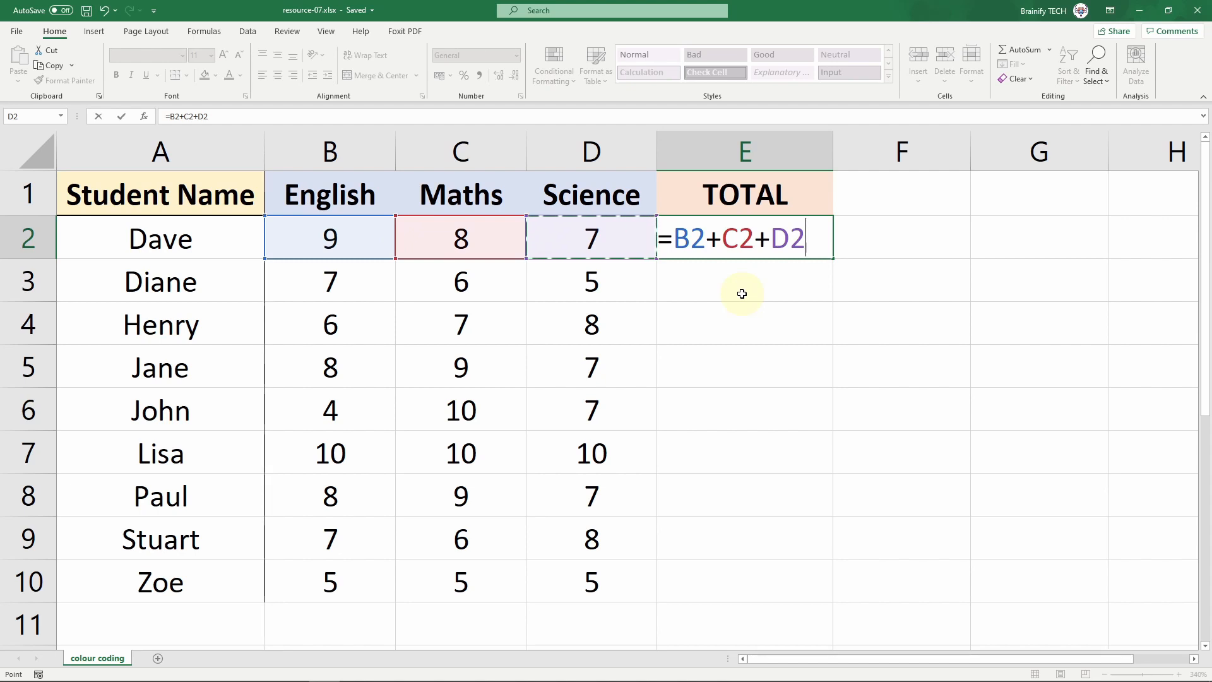
key("Return")
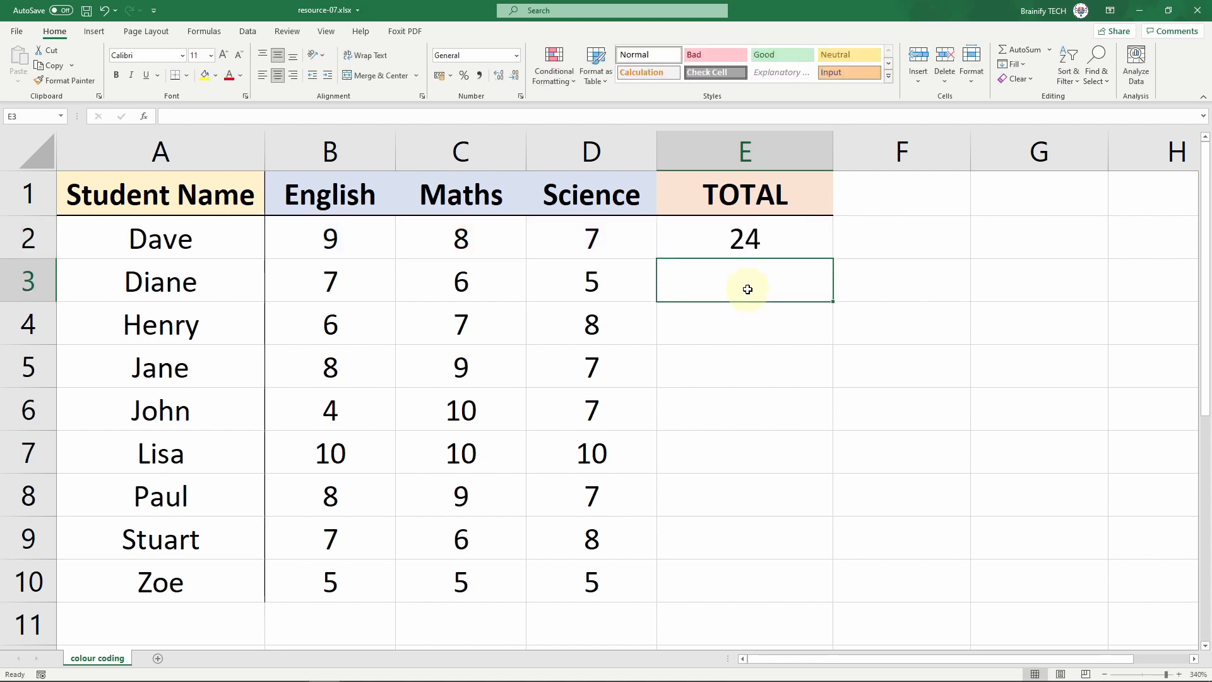
Step: Examine the colour-coded references of E2's formula, first in the formula bar and again directly in the cell
left_click(743, 238)
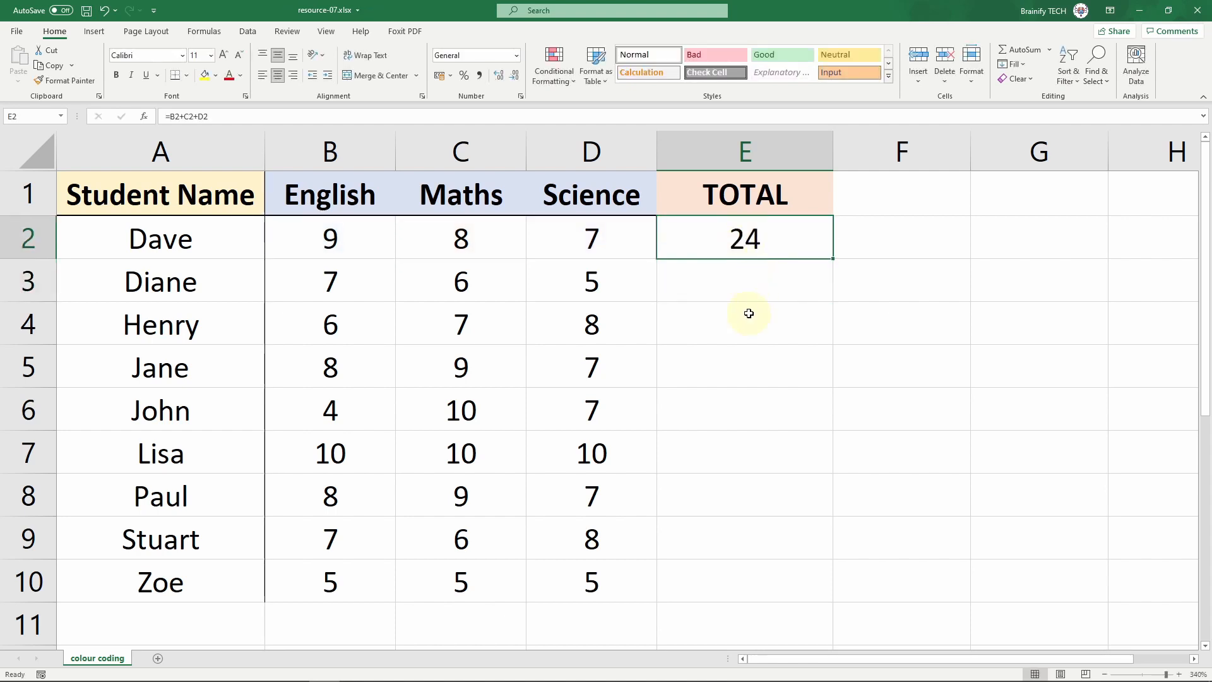
left_click(290, 117)
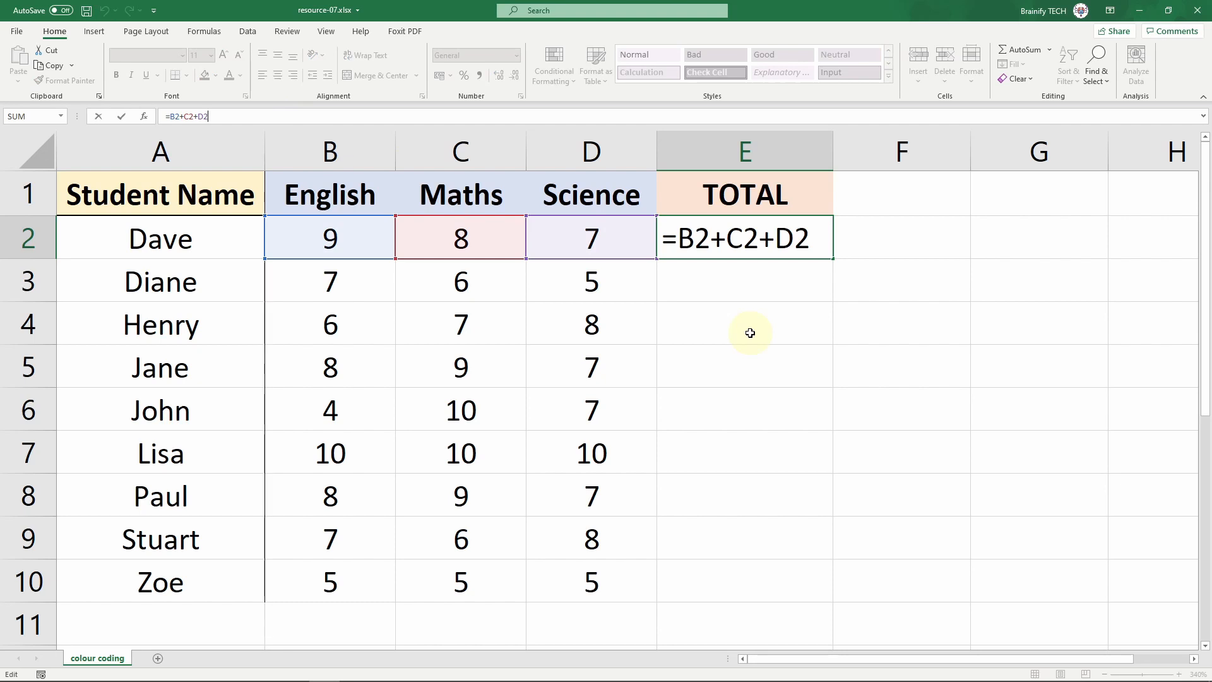
key("ctrl+Return")
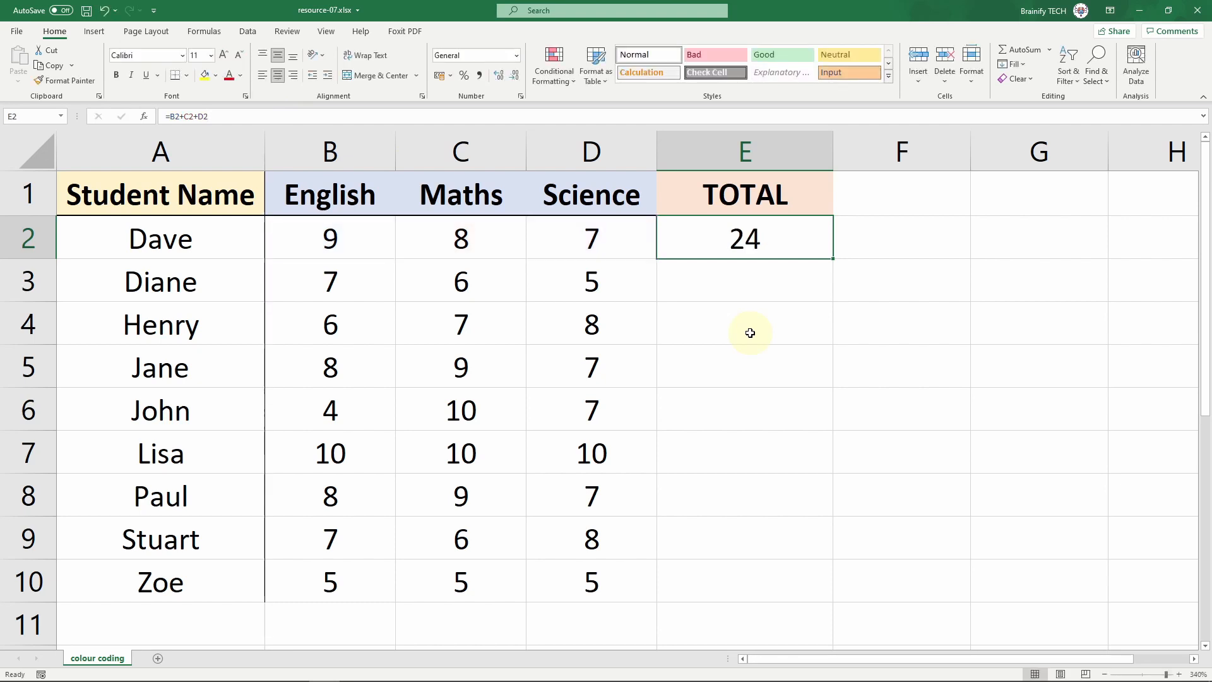
double_click(795, 235)
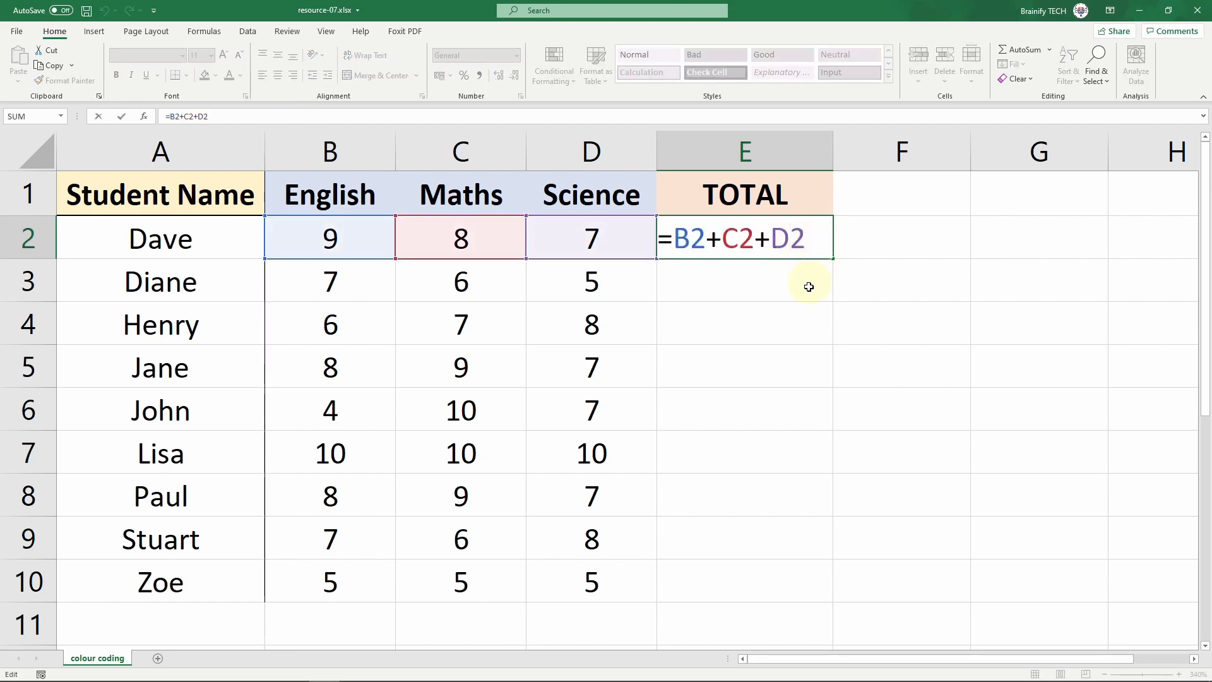
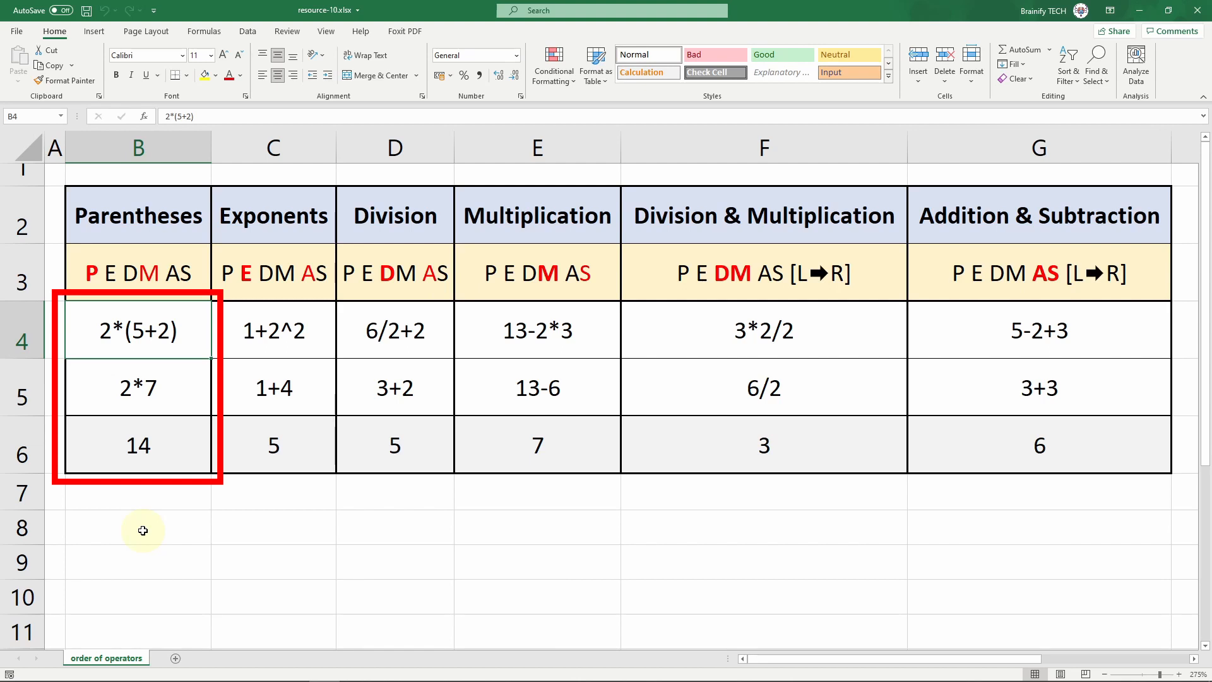
Step: Examine the worked steps and result formulas of the Parentheses and Exponents examples on the order of operators sheet
left_click(192, 399)
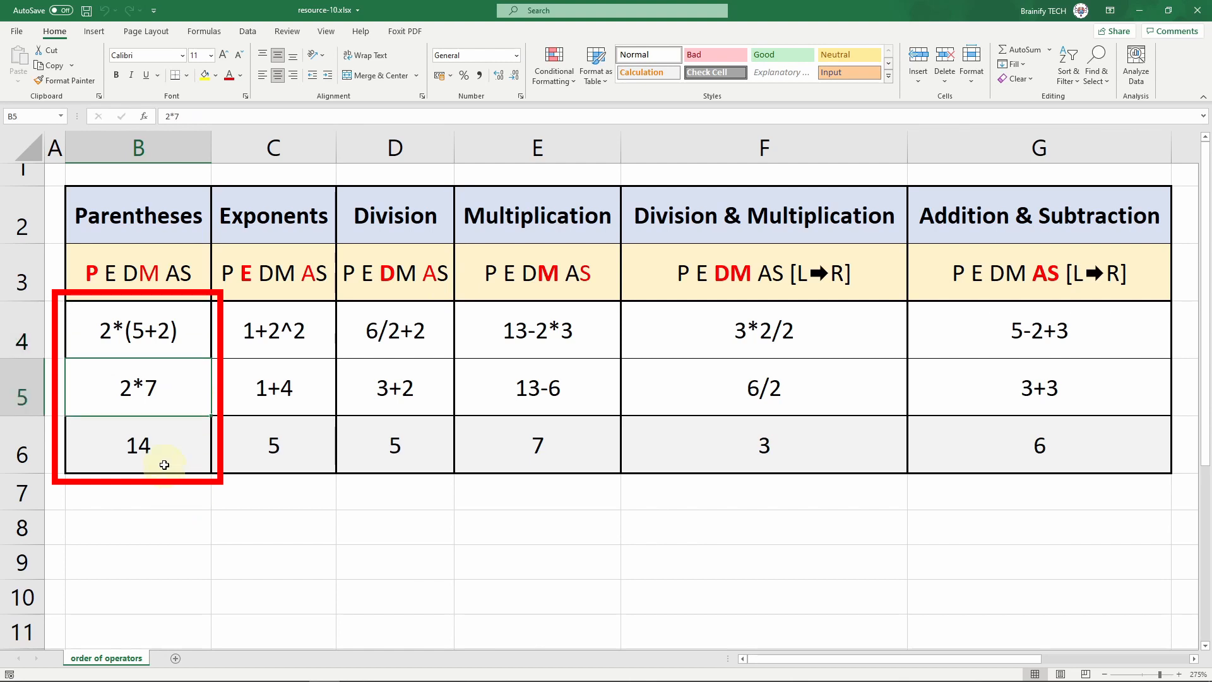
left_click(180, 450)
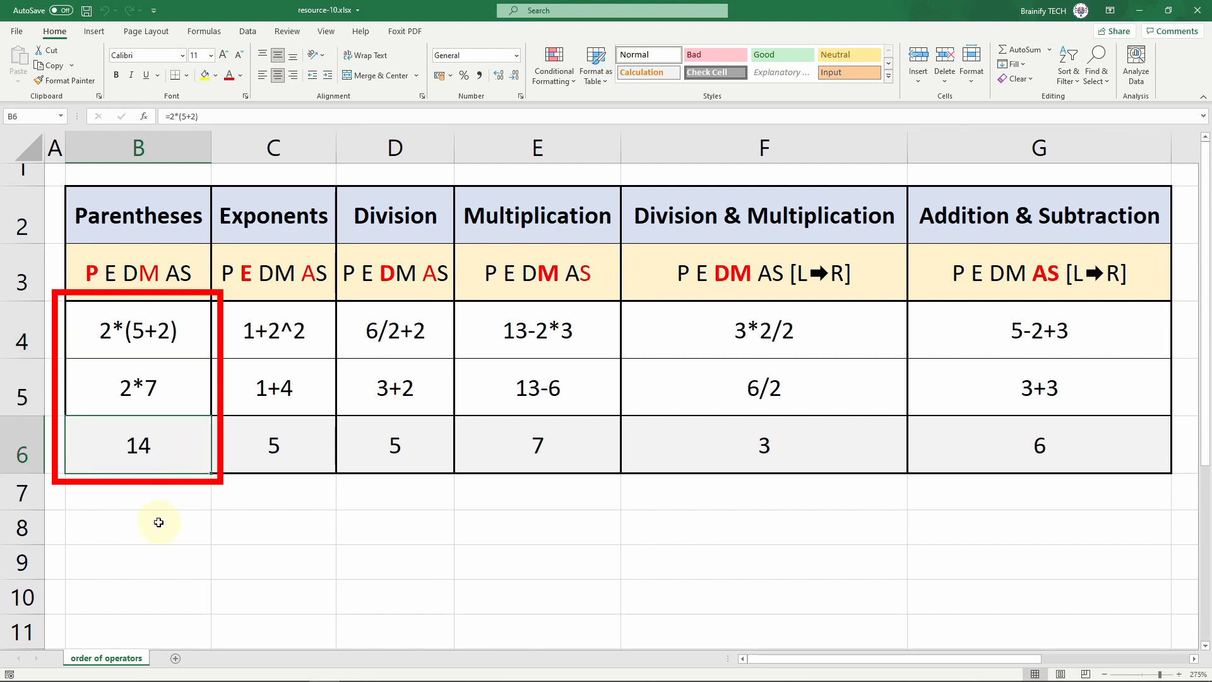
left_click_drag(278, 218, 264, 437)
left_click(276, 519)
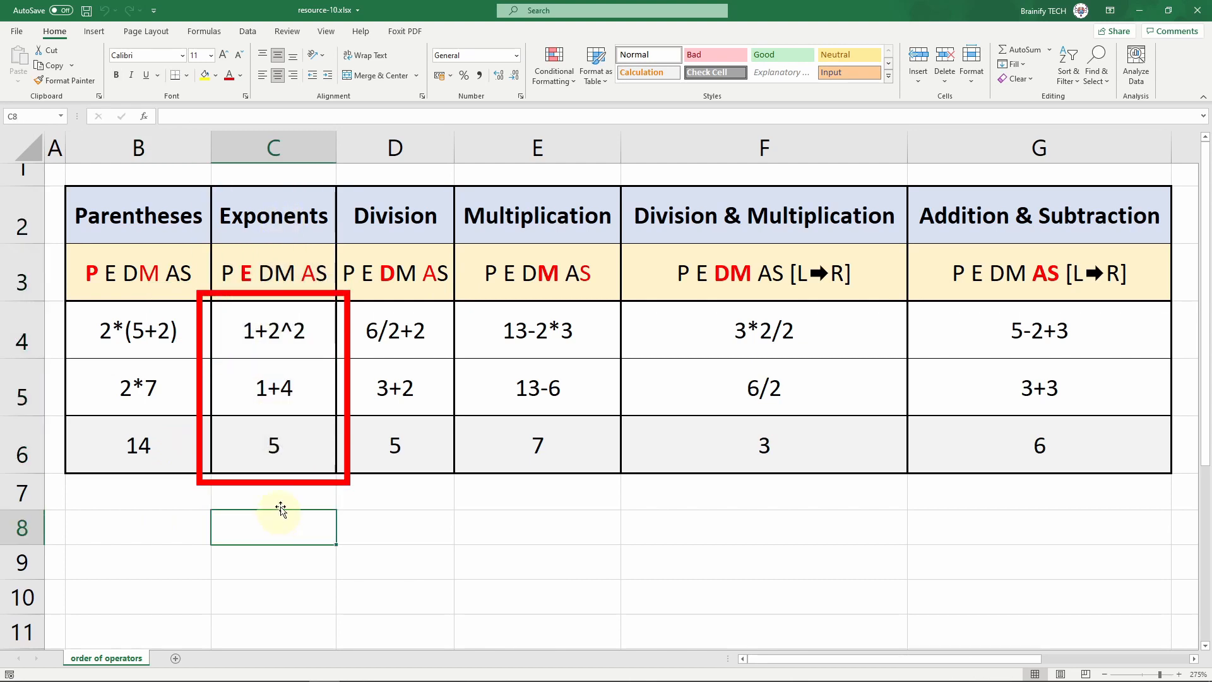
left_click(319, 344)
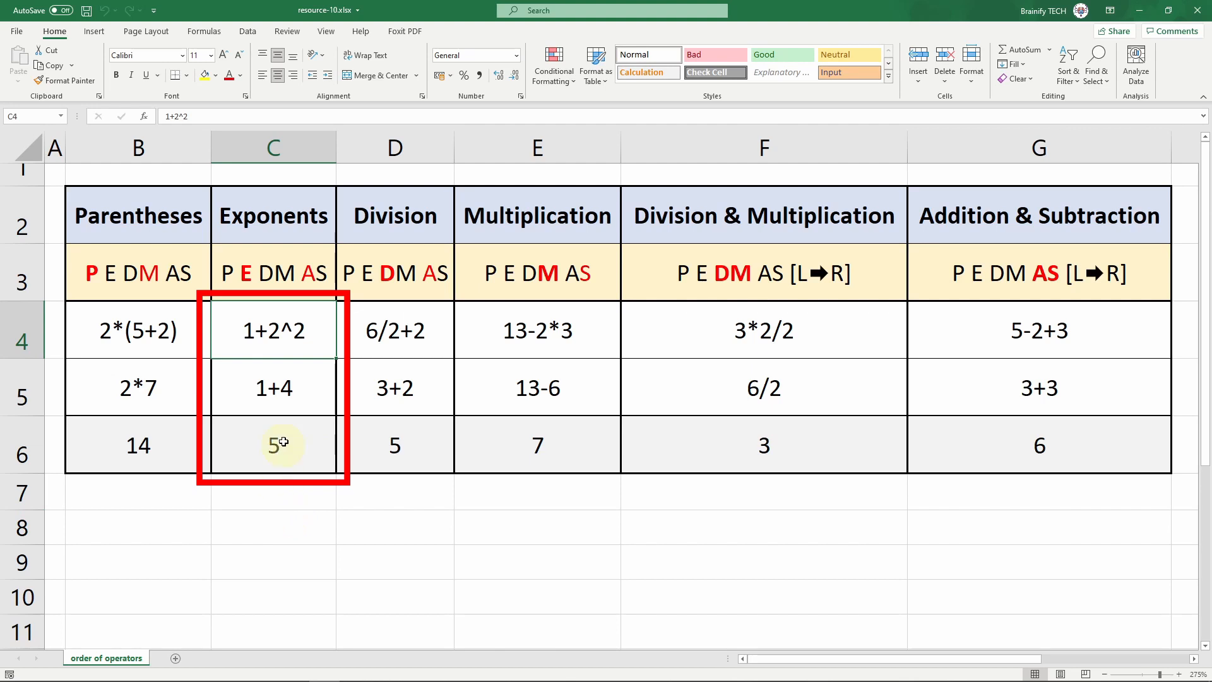
left_click(309, 398)
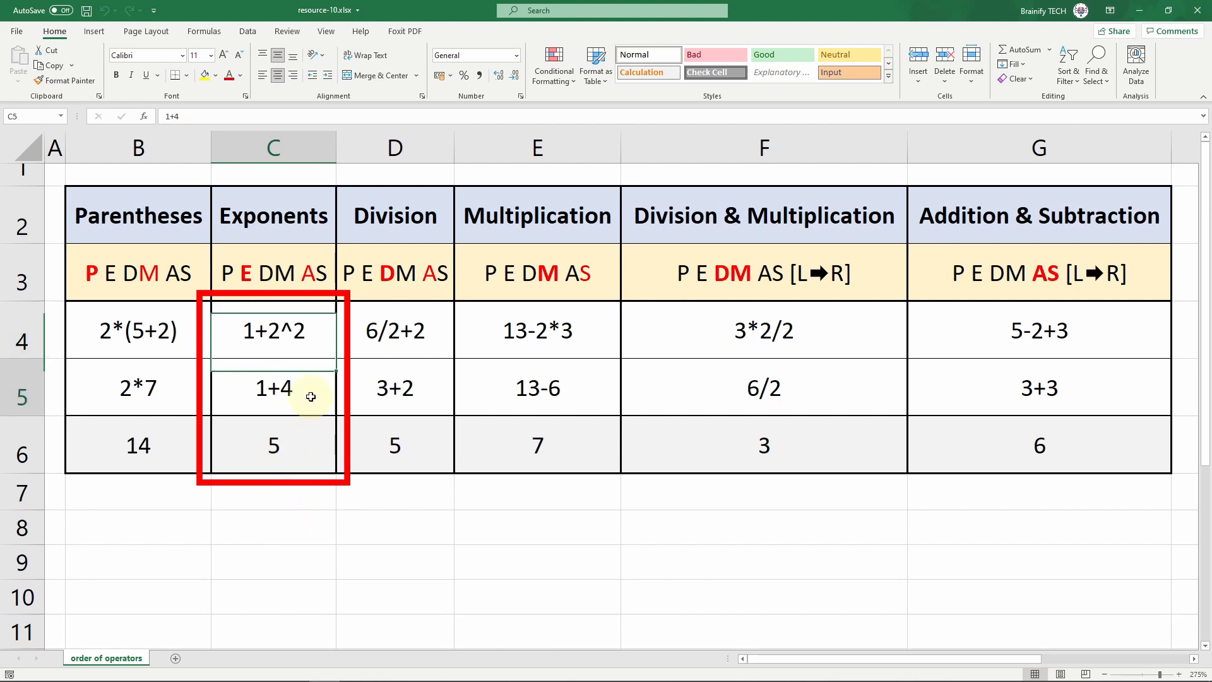
left_click(309, 452)
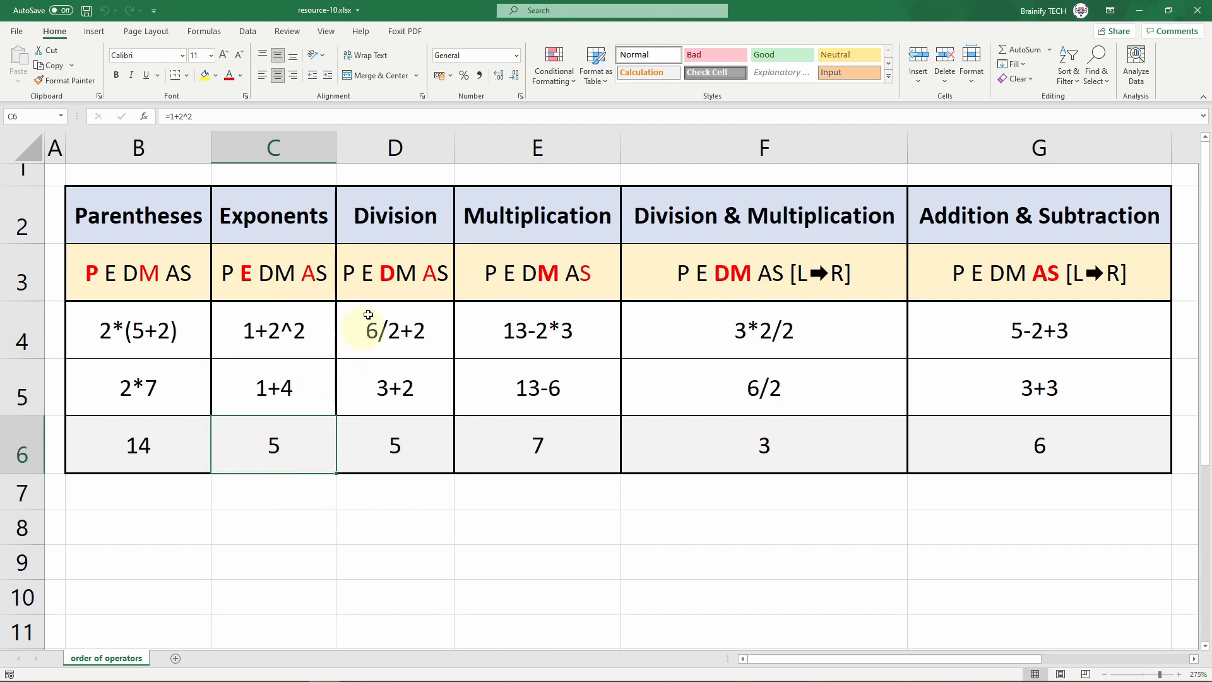
Step: Examine the Division and Multiplication examples in columns D and E, stepping through rows 4 to 6 of each
left_click_drag(398, 218, 375, 462)
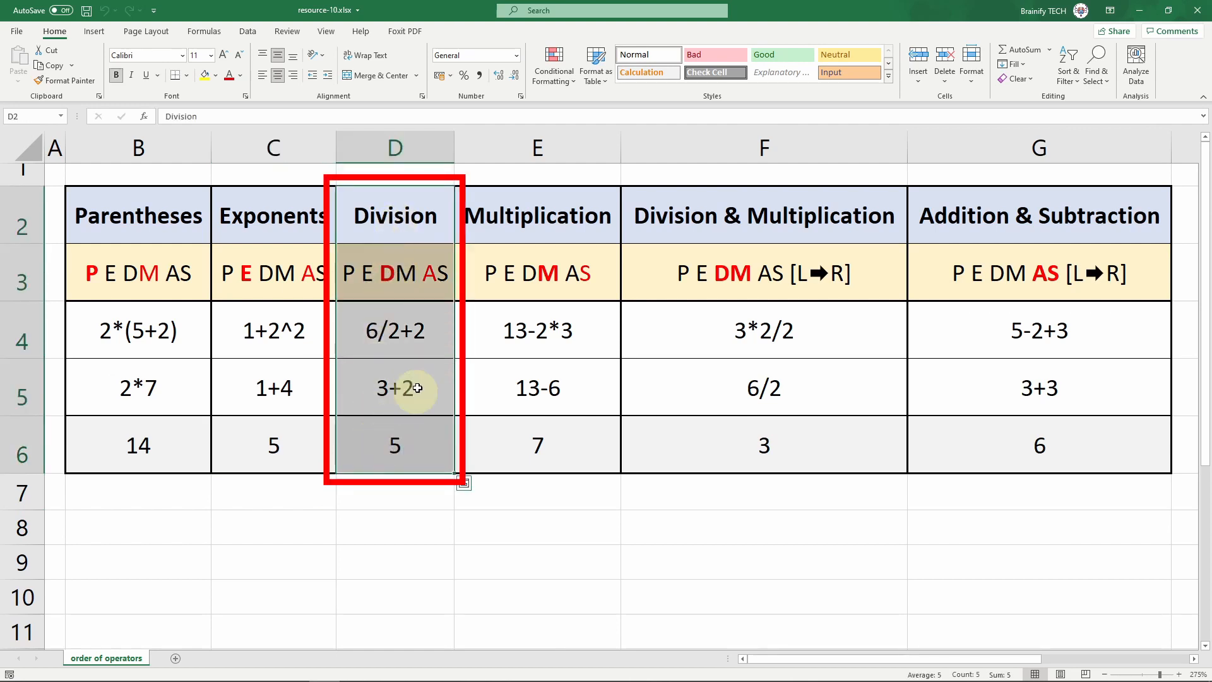
left_click(430, 328)
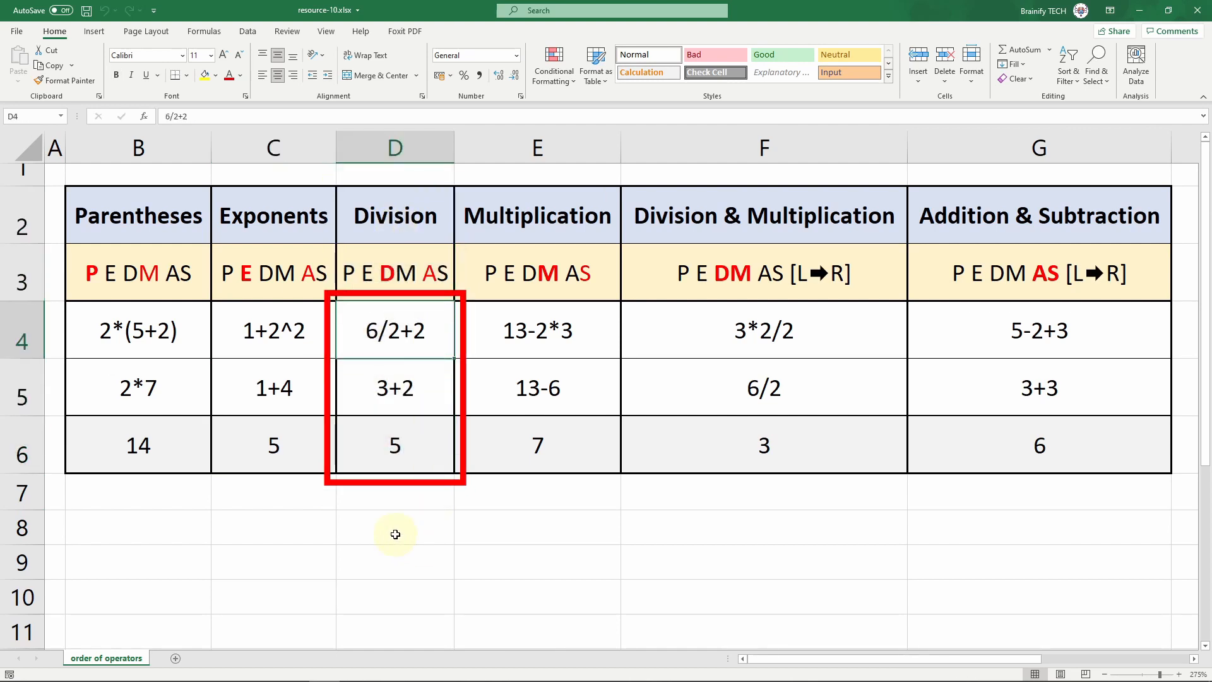
left_click(436, 399)
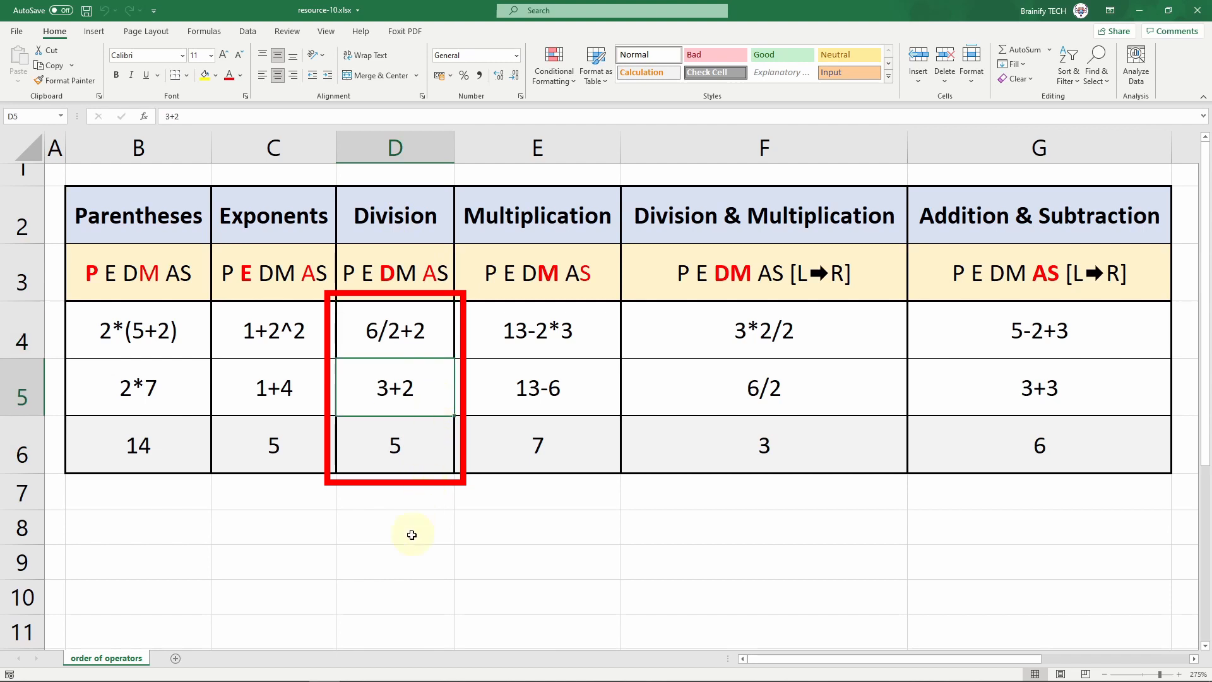
left_click(435, 455)
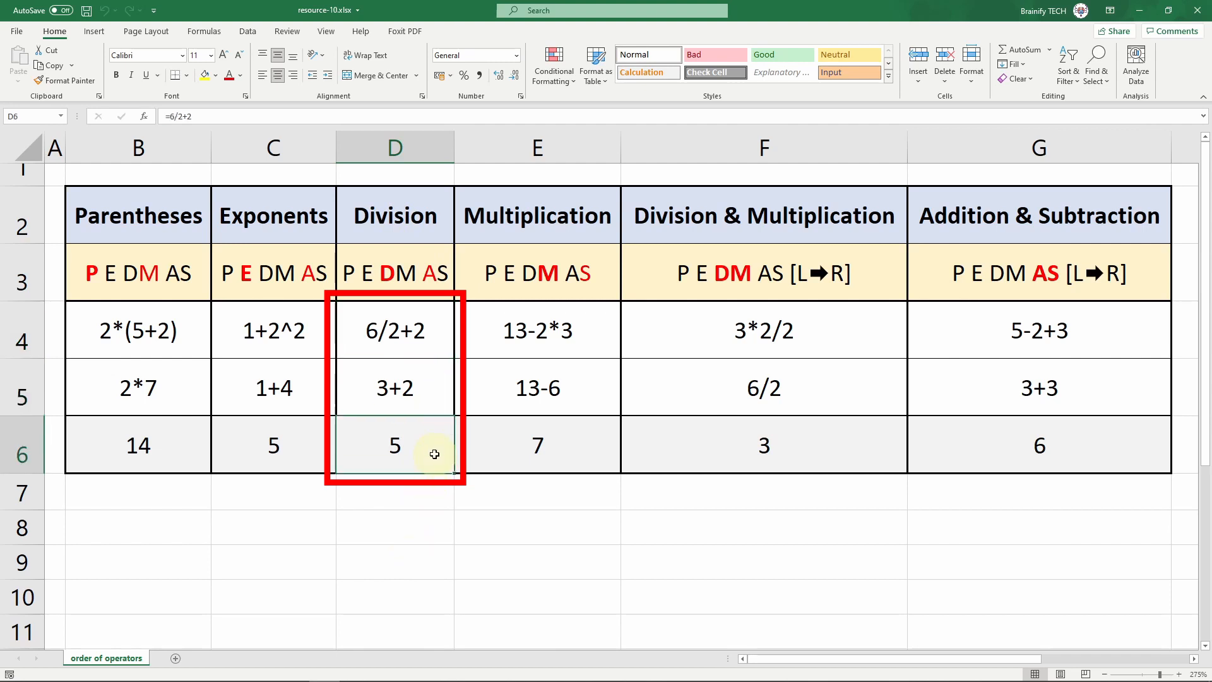
left_click_drag(515, 213, 505, 461)
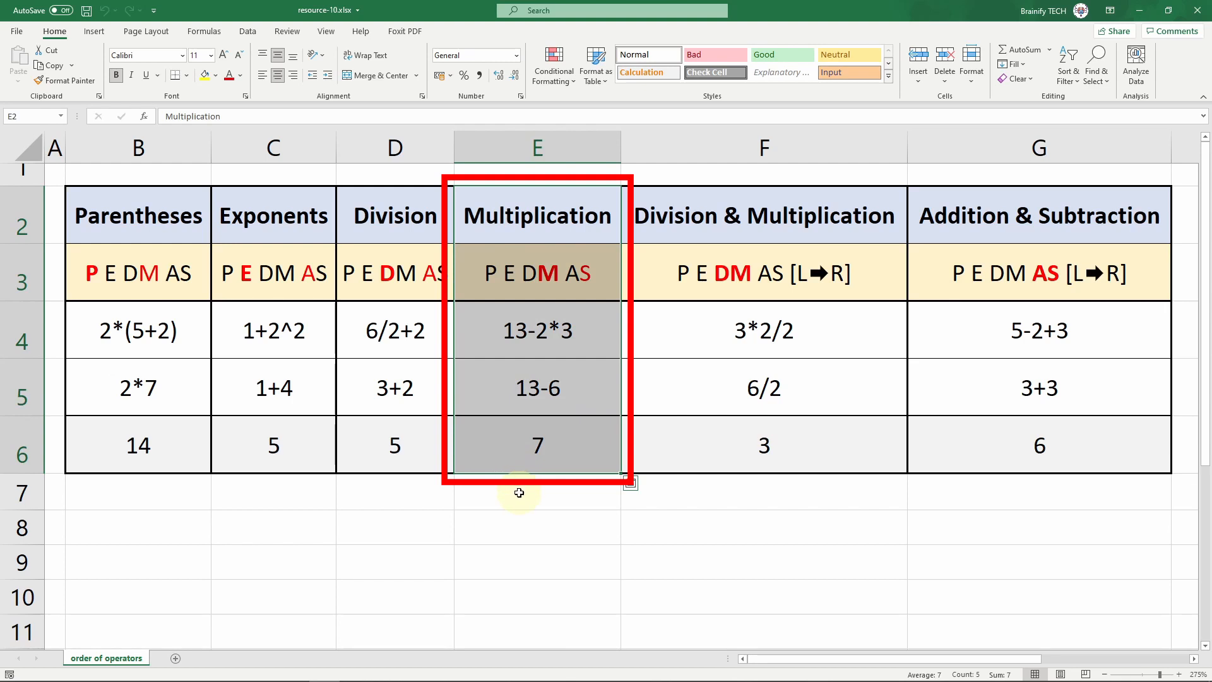
left_click(587, 332)
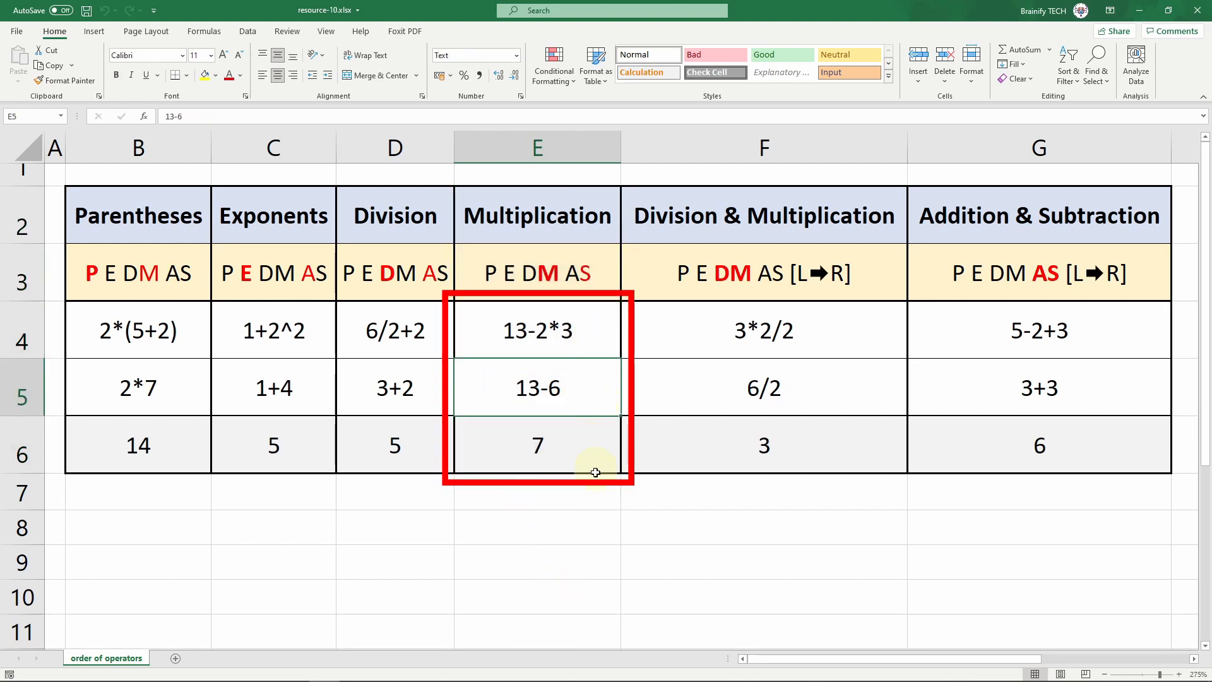
left_click(596, 399)
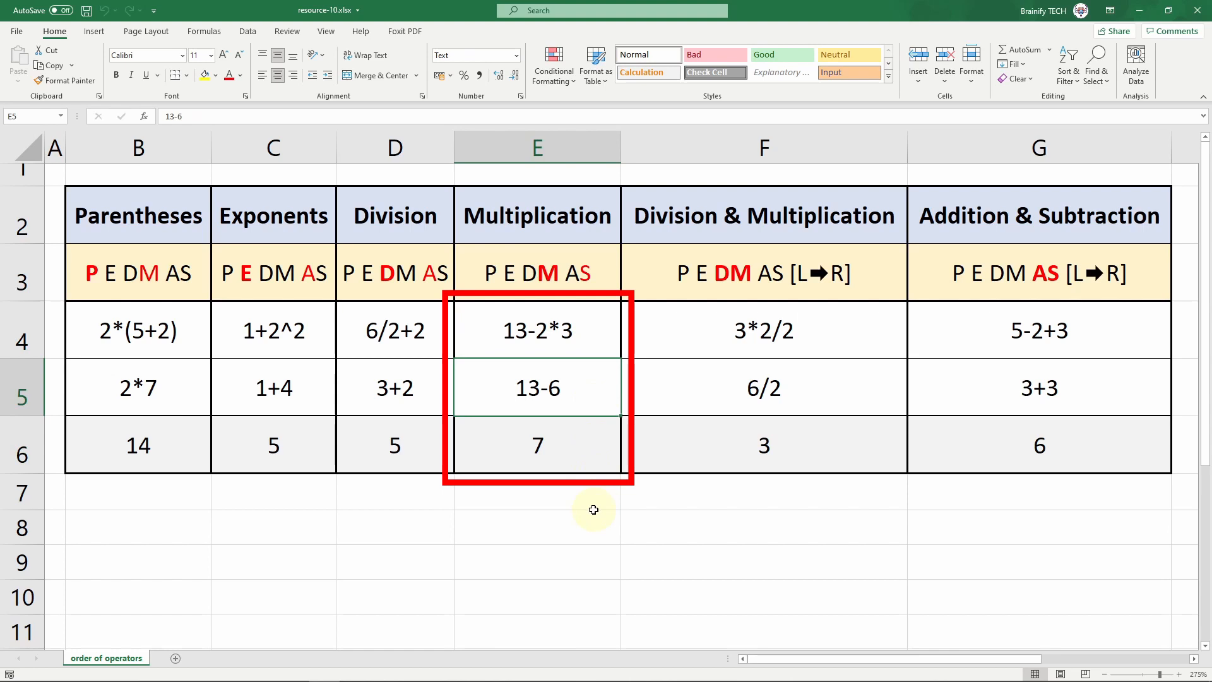
left_click(588, 453)
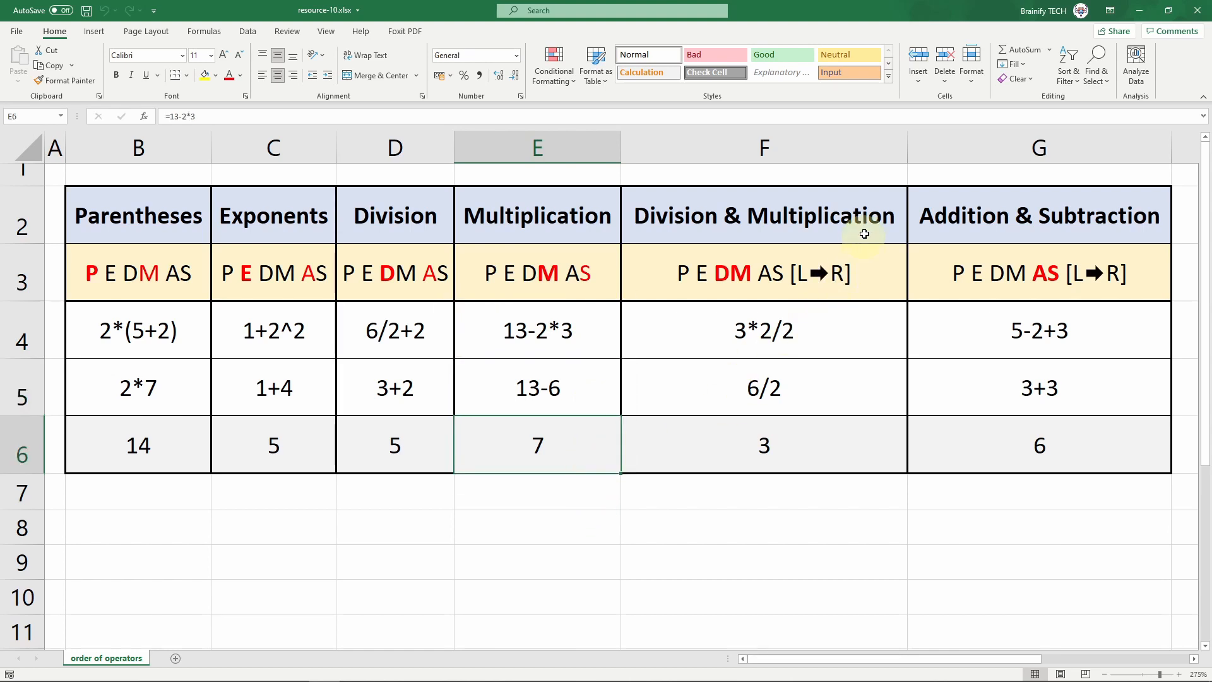
Step: Examine the left-to-right examples in F2:G6 and the result formulas for Division & Multiplication and Addition & Subtraction
left_click(872, 216)
mouse_move(872, 216)
left_mouse_down()
mouse_move(934, 218)
mouse_move(998, 433)
left_mouse_up()
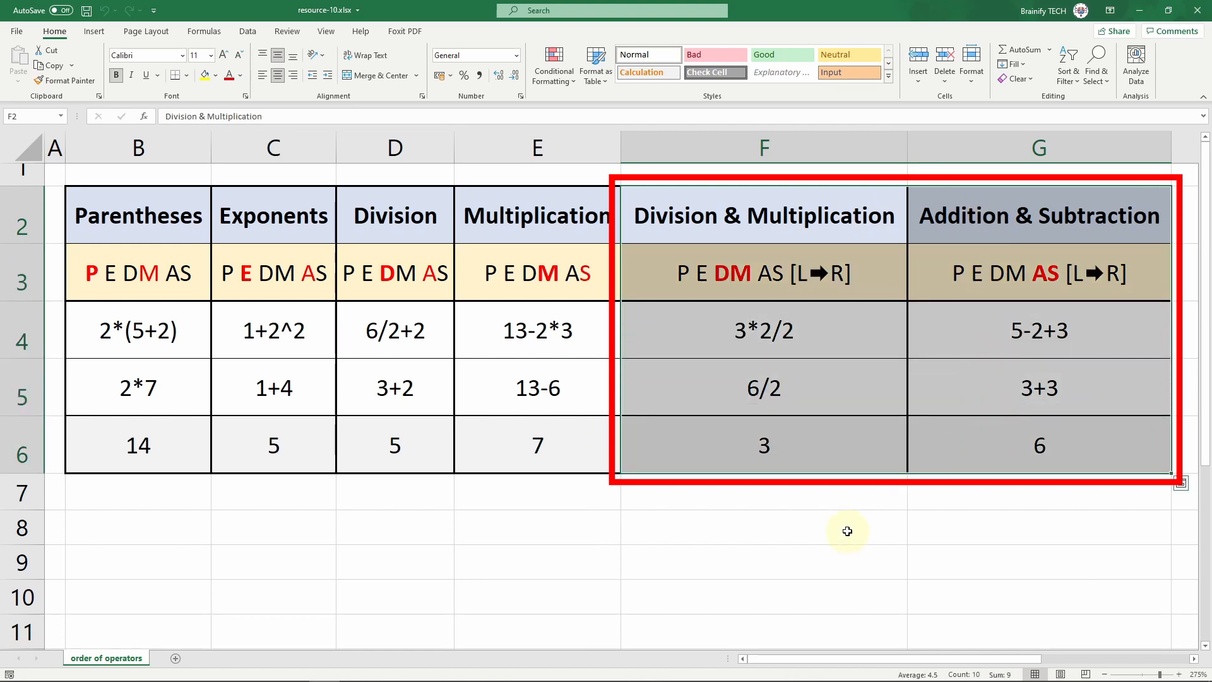
left_click(861, 442)
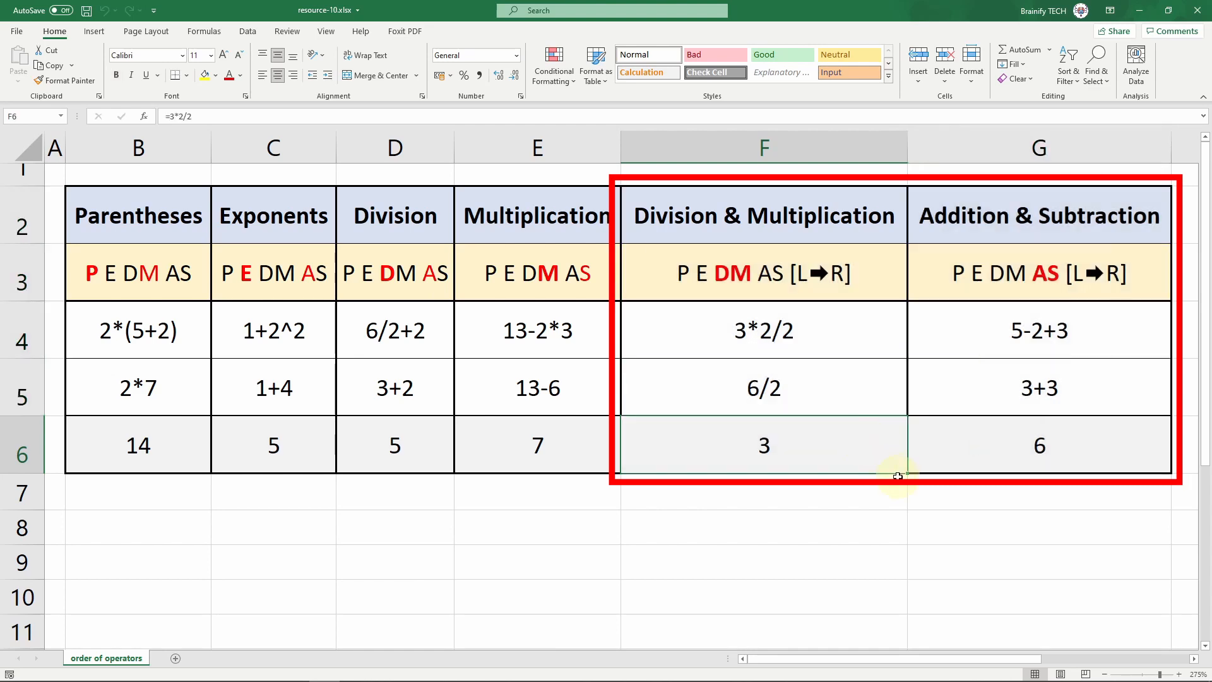
left_click(1129, 446)
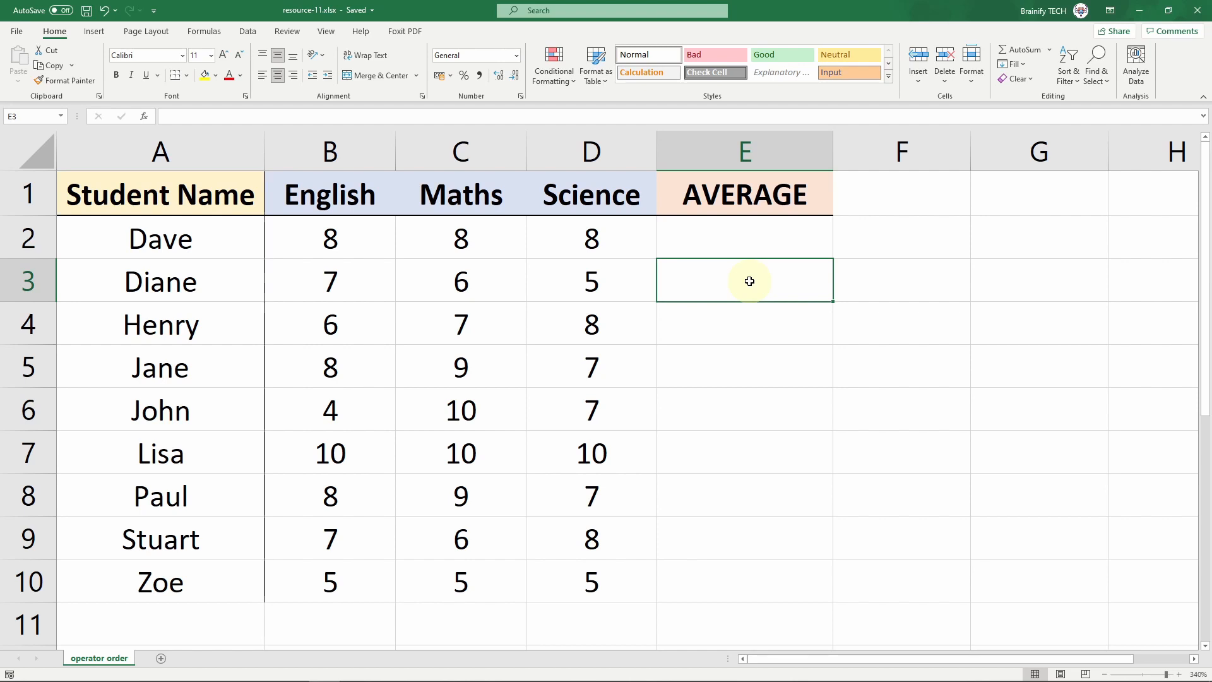
Step: Examine the AVERAGE heading in E1 and the three subject marks of the first two students, B2:D2 and B3:D3
left_click(752, 197)
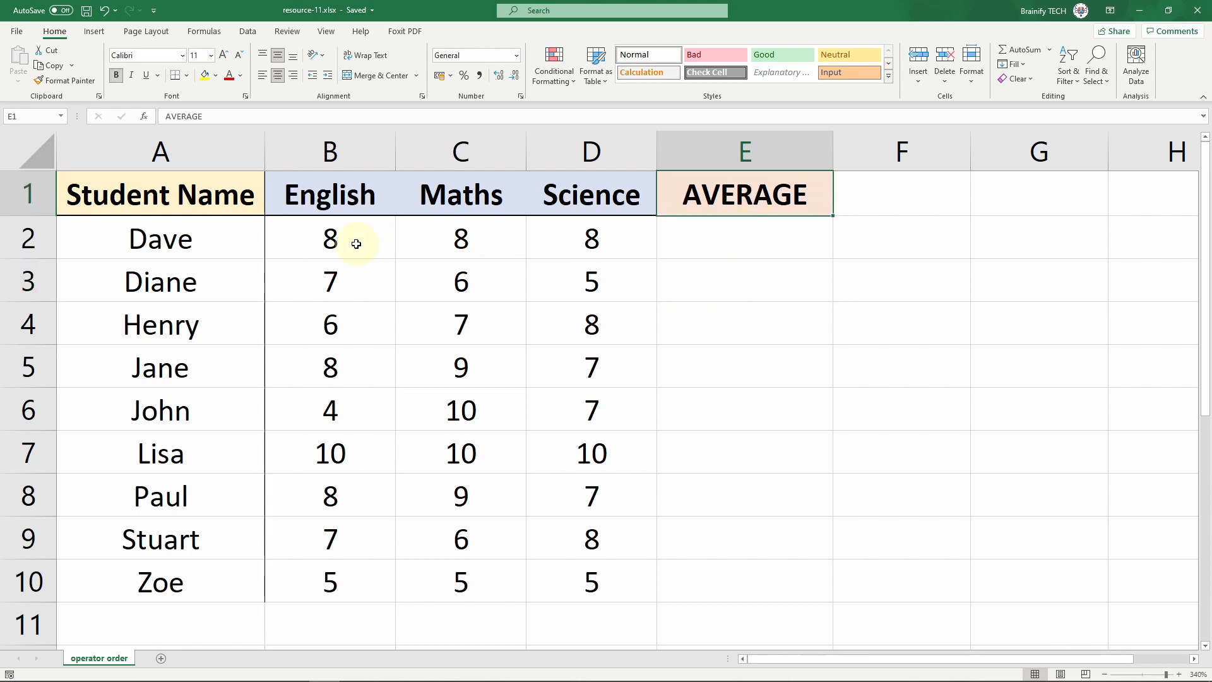
left_click_drag(354, 241, 594, 238)
left_click_drag(327, 276, 552, 276)
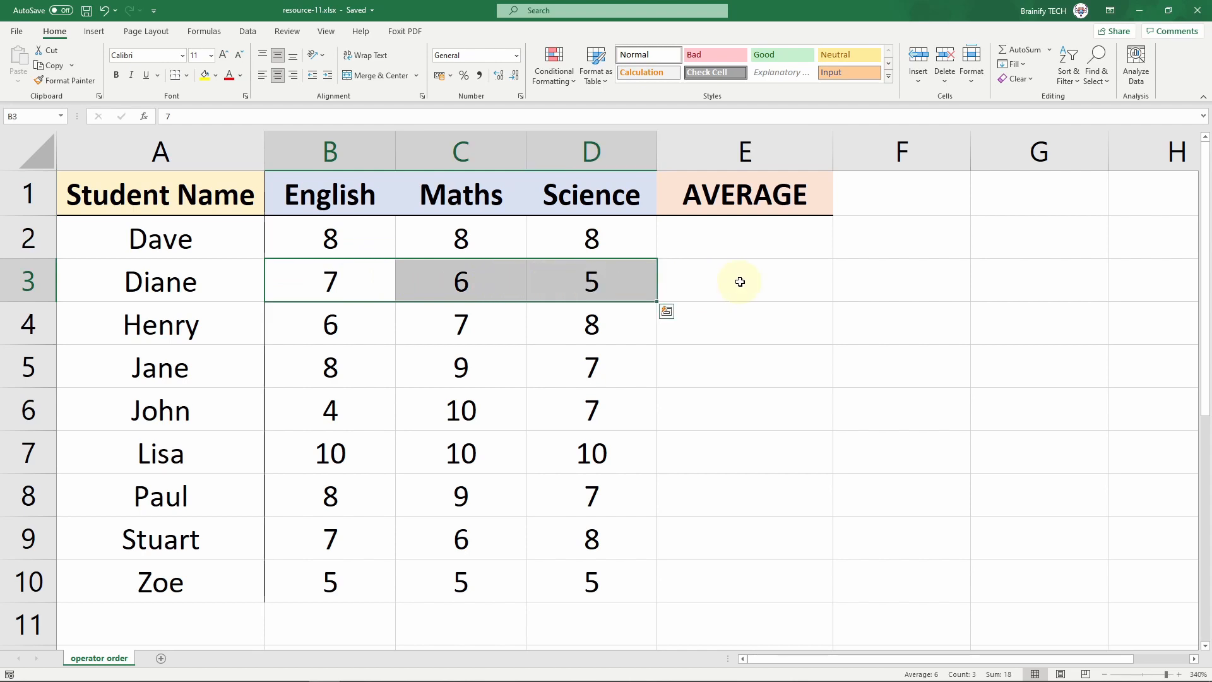
left_click_drag(385, 239, 622, 243)
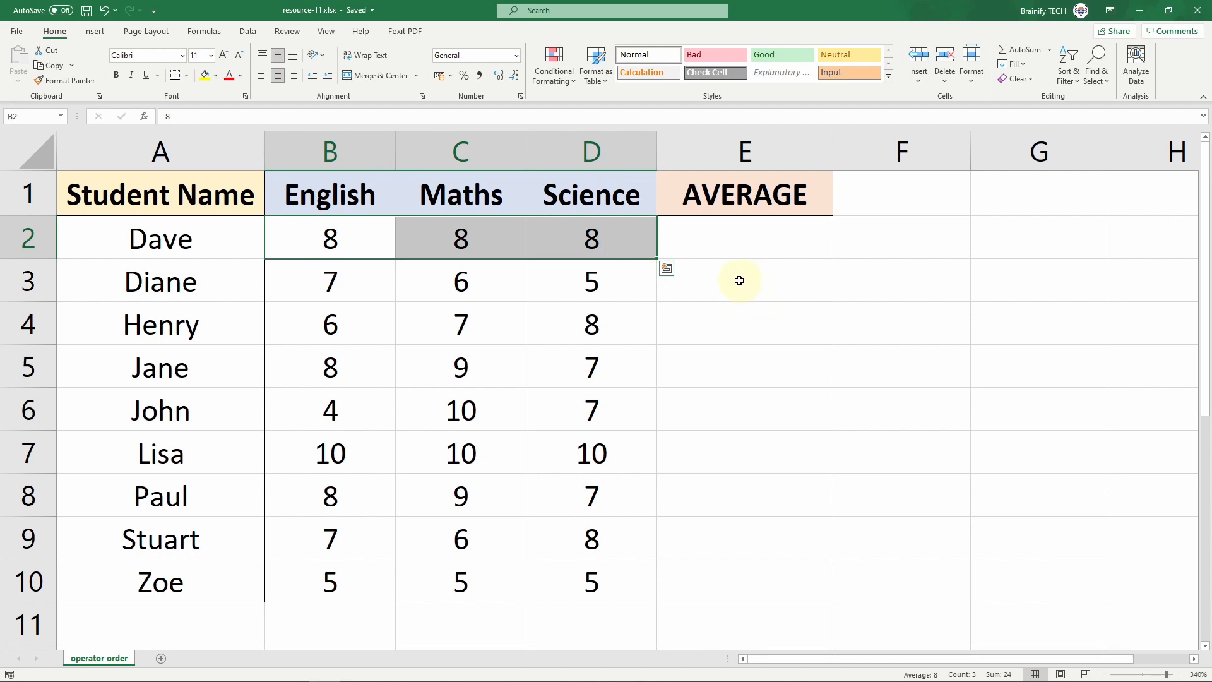
Step: Enter the formula =B2+C2+D2/3 in E2, without parentheses, as the first student's average
left_click(740, 239)
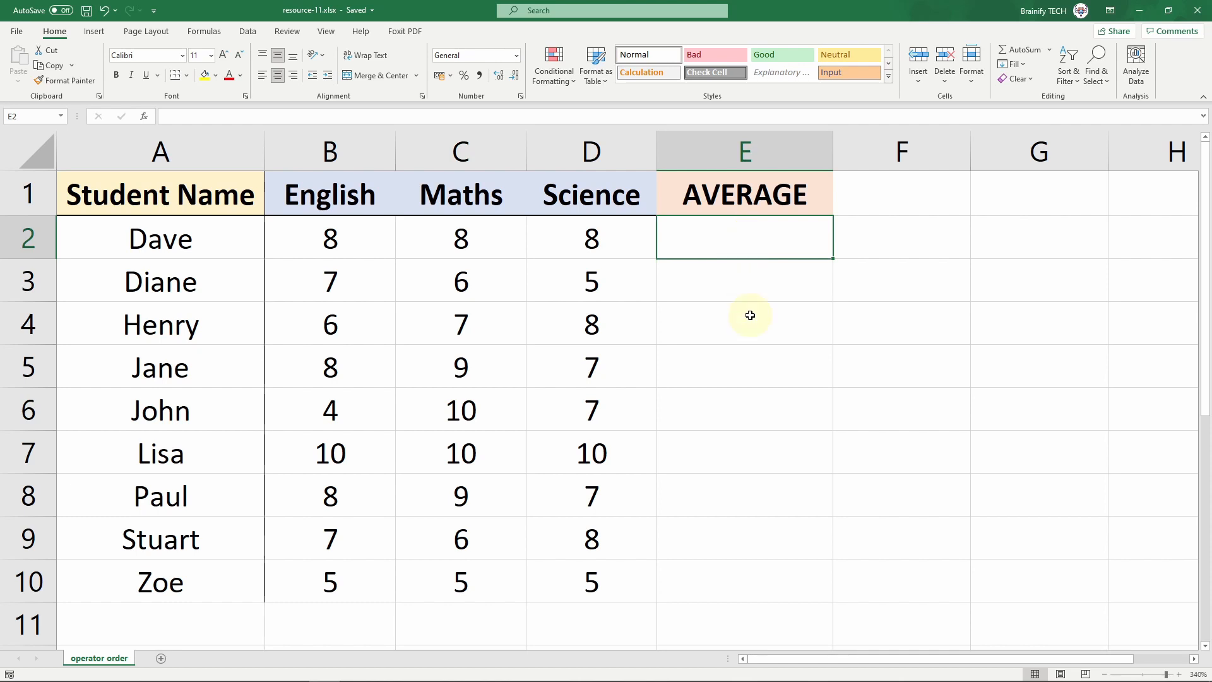
type("=")
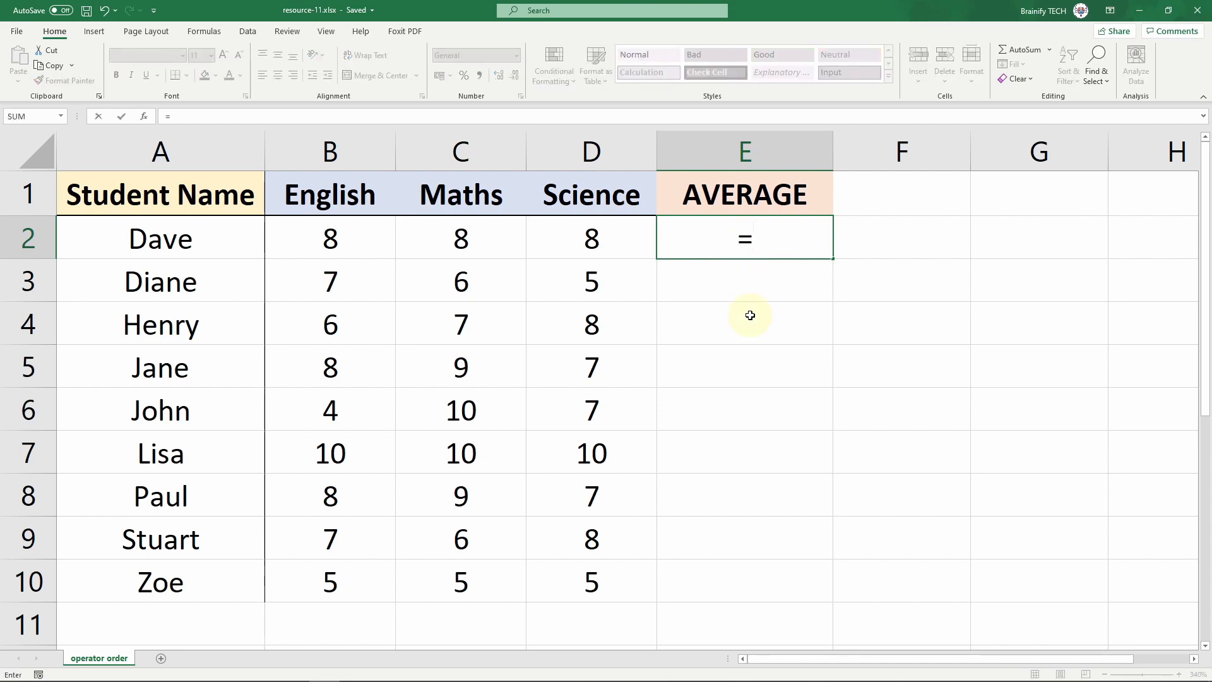
left_click(330, 243)
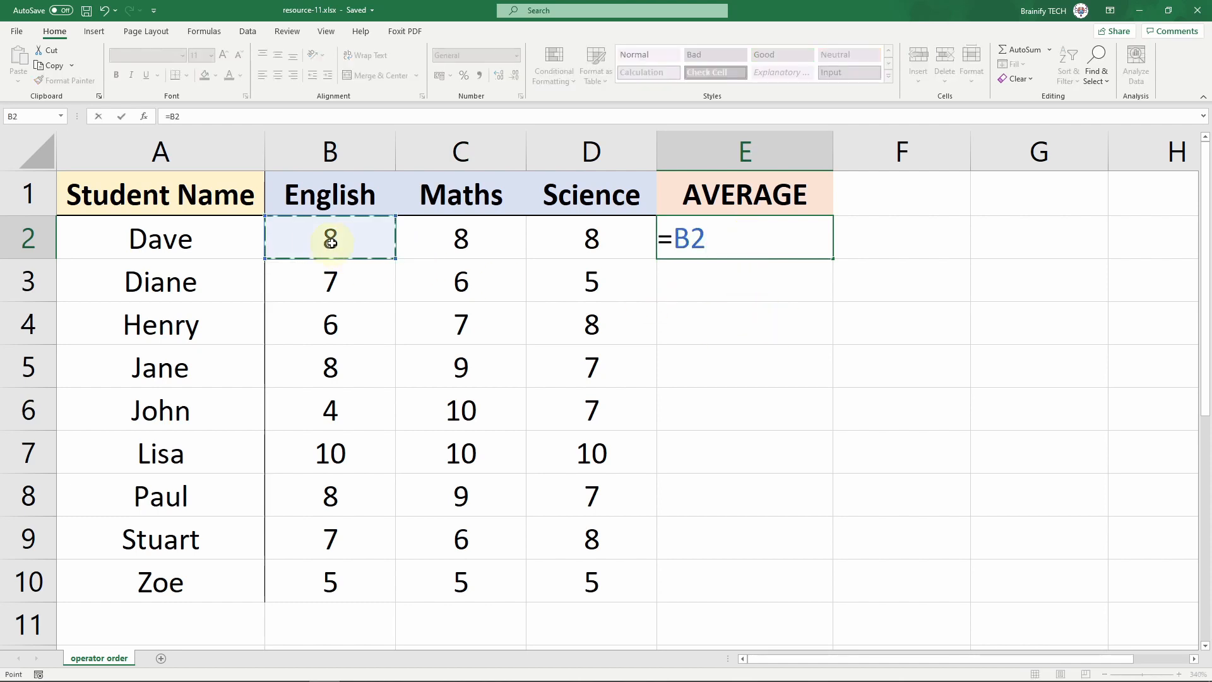
type("+")
left_click(451, 236)
type("+")
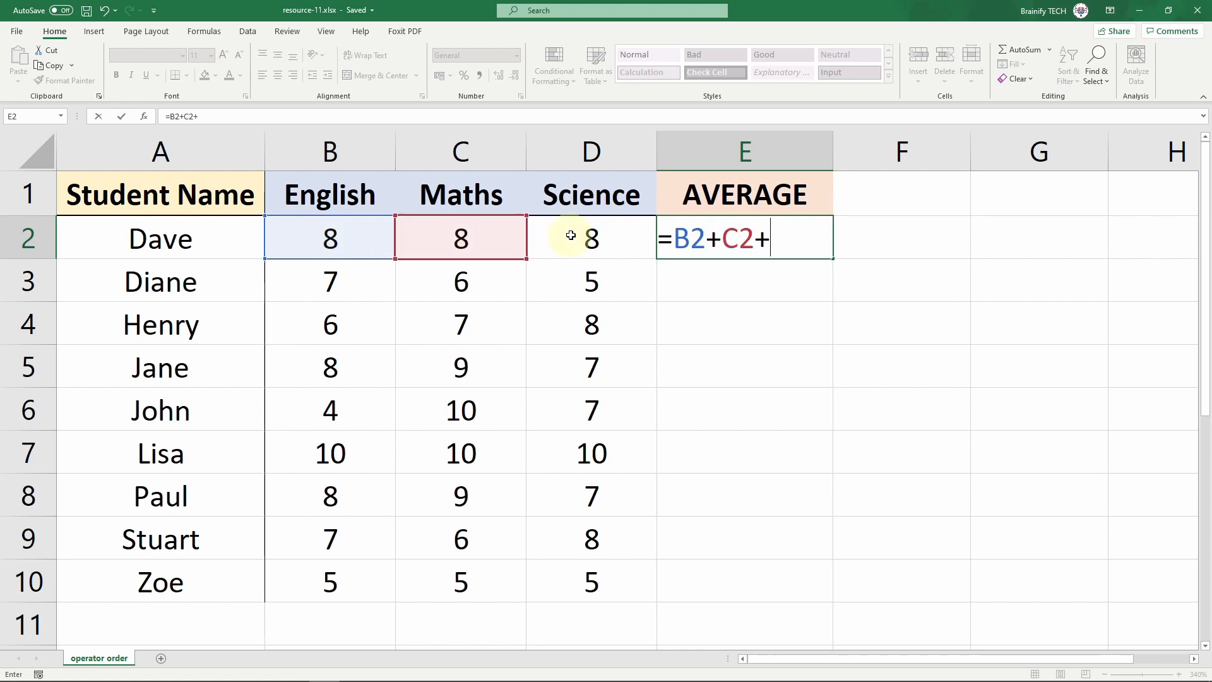
left_click(565, 240)
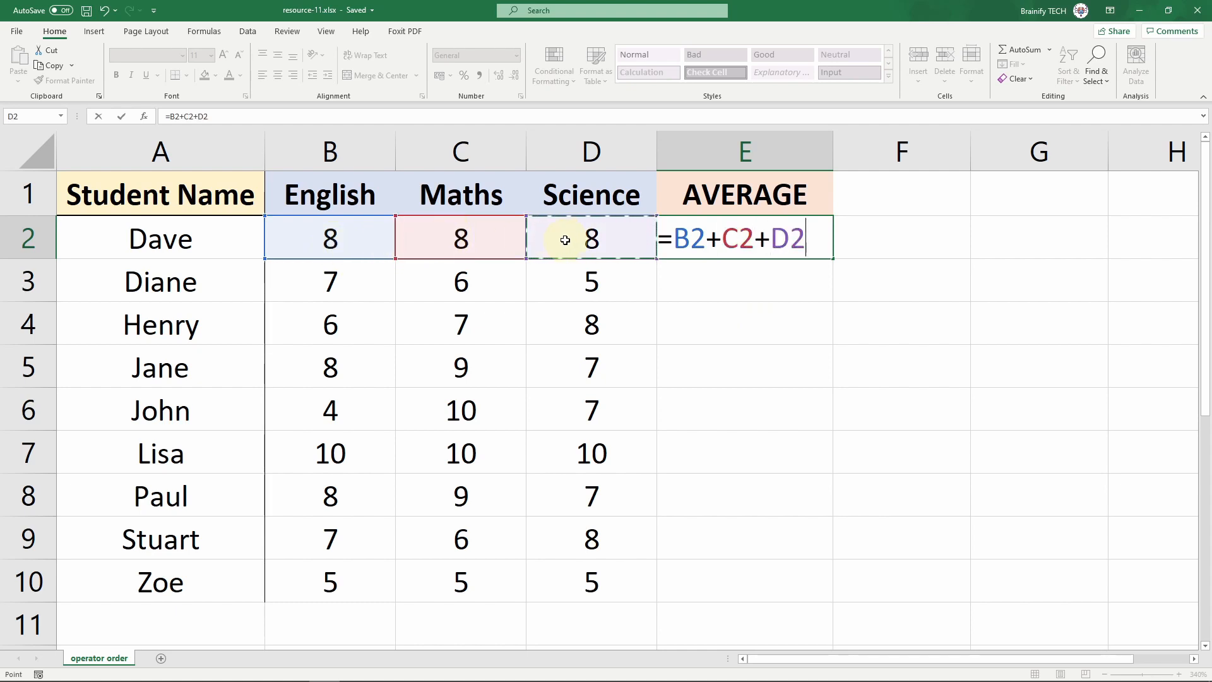
type("/3")
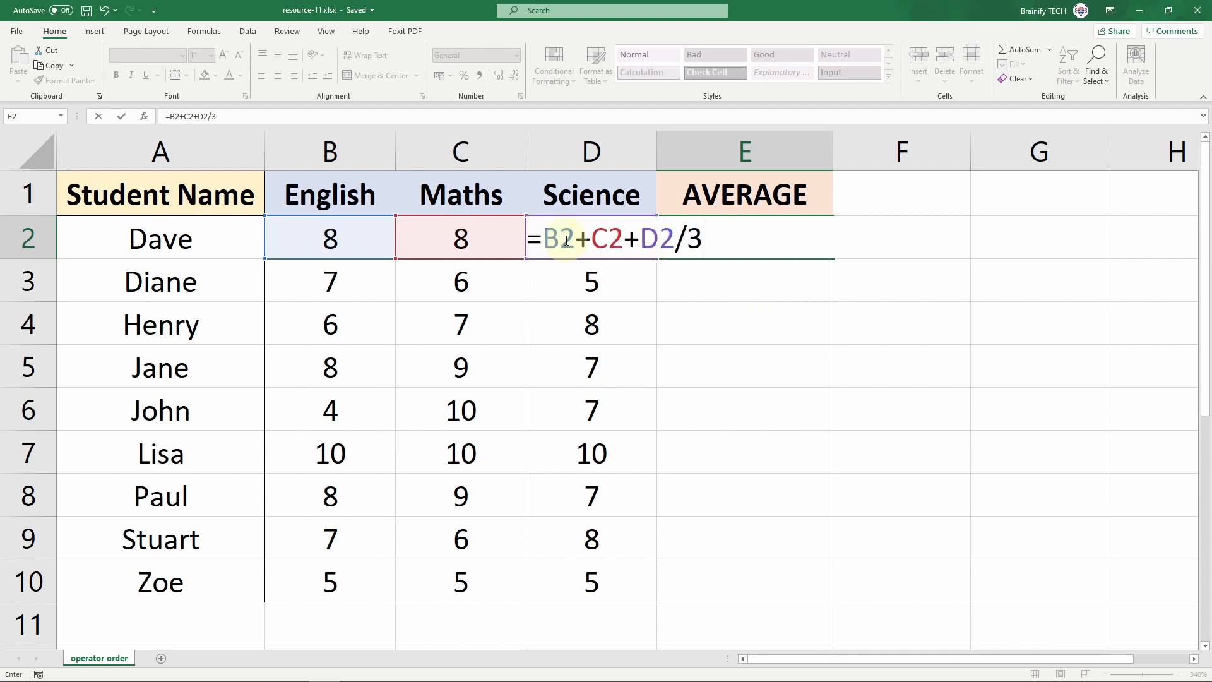
key("Return")
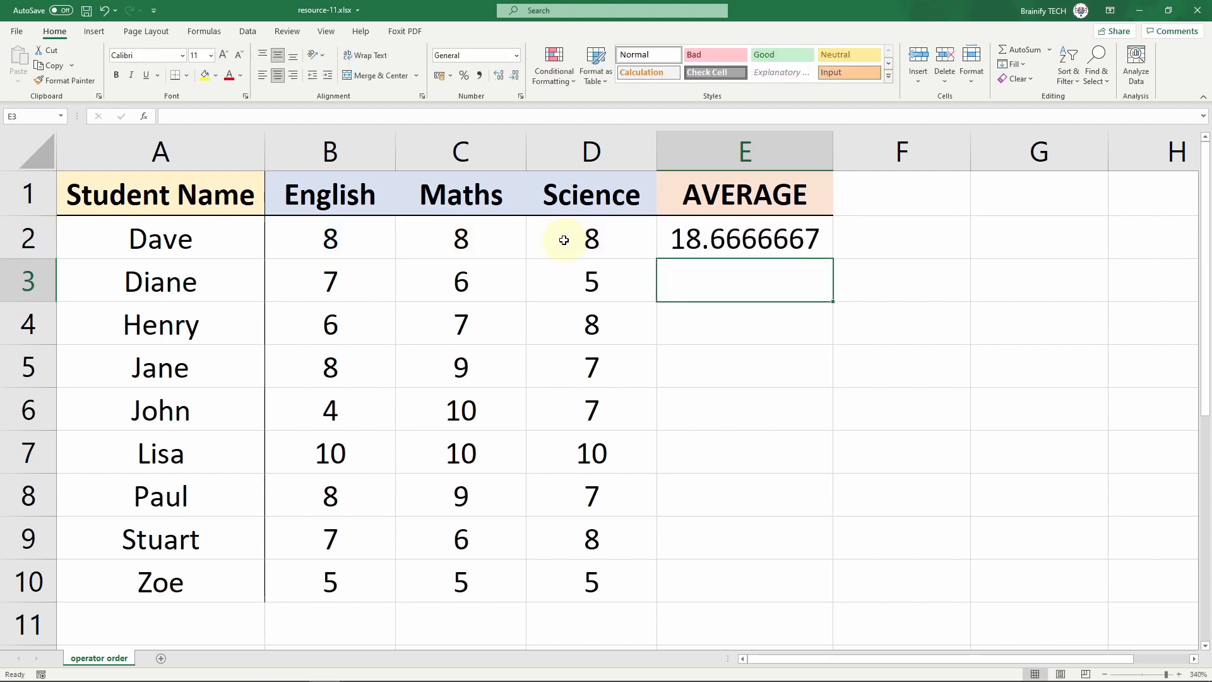
Step: Edit E2's formula to put the sum of the three marks in parentheses, making it =(B2+C2+D2)/3
double_click(815, 239)
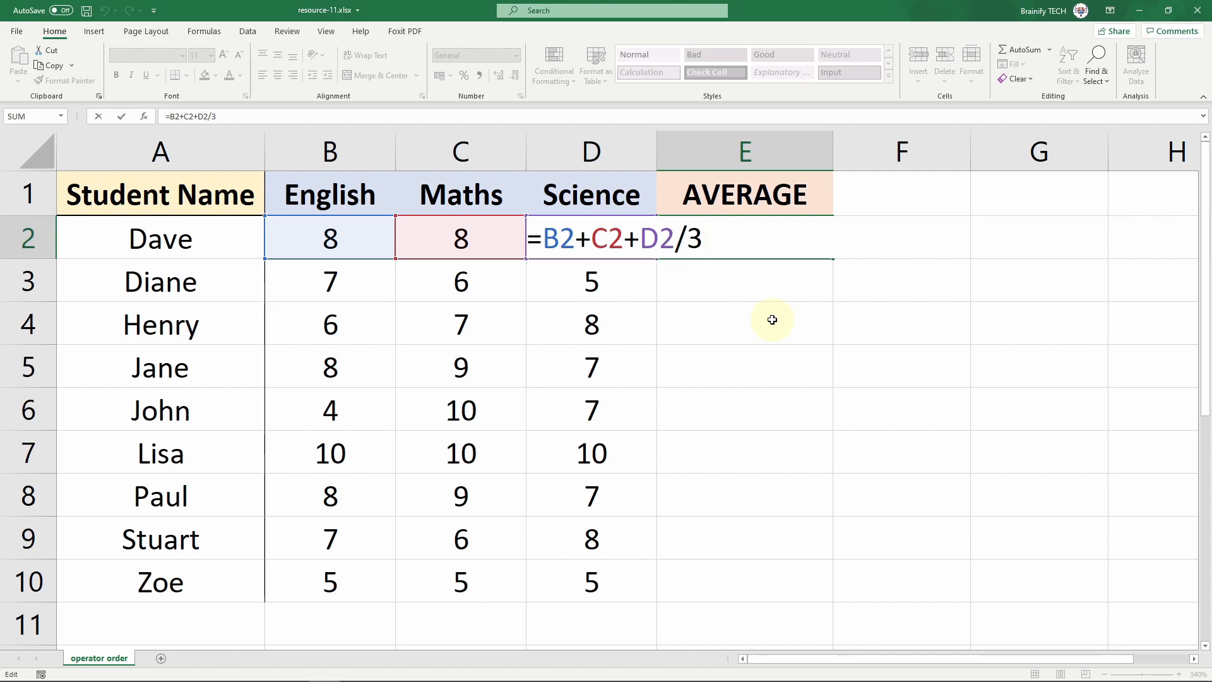
left_click(550, 244)
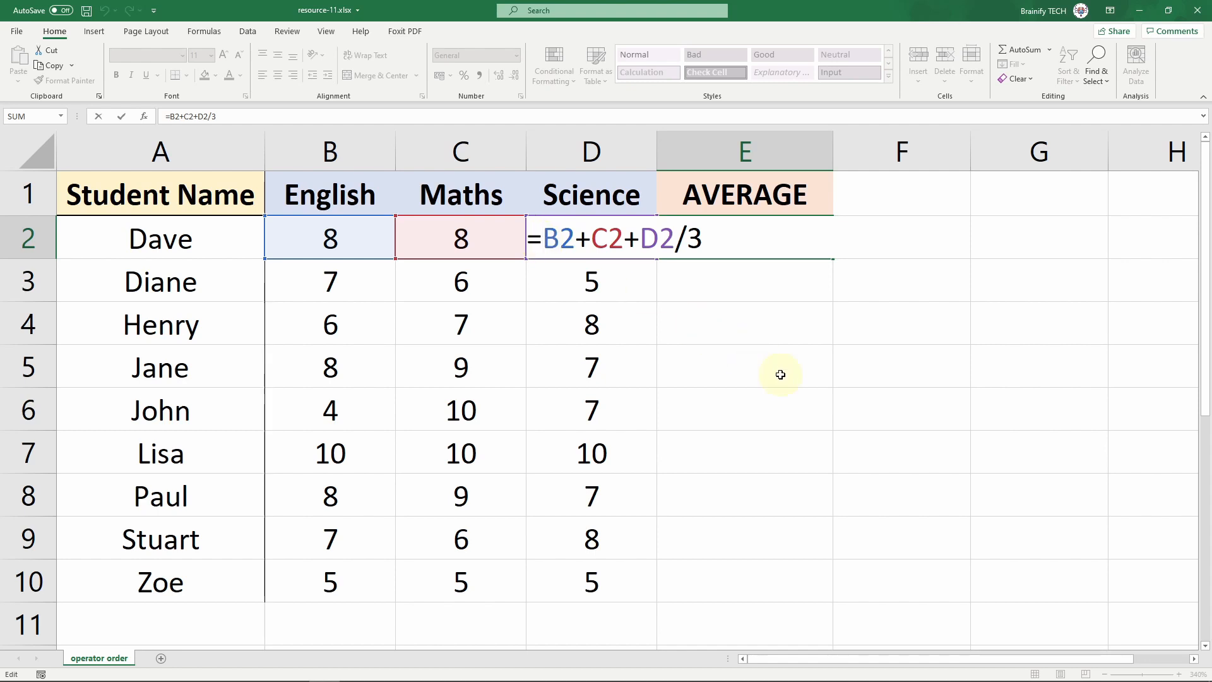
type("(")
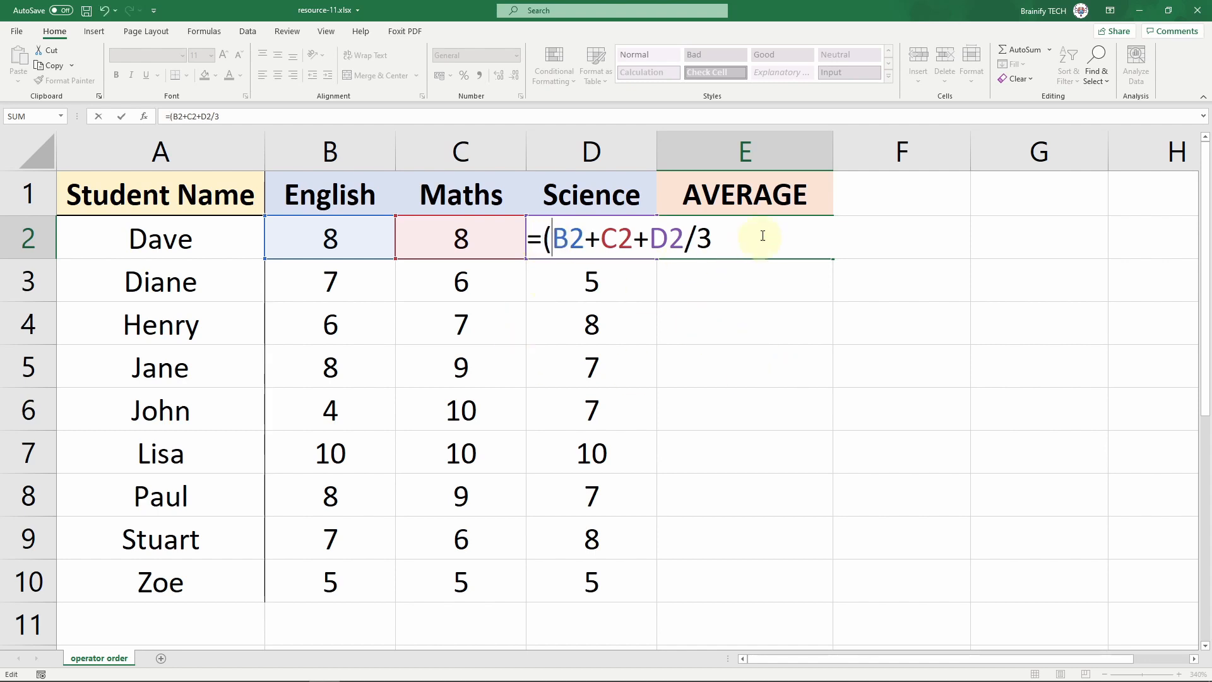
left_click(682, 237)
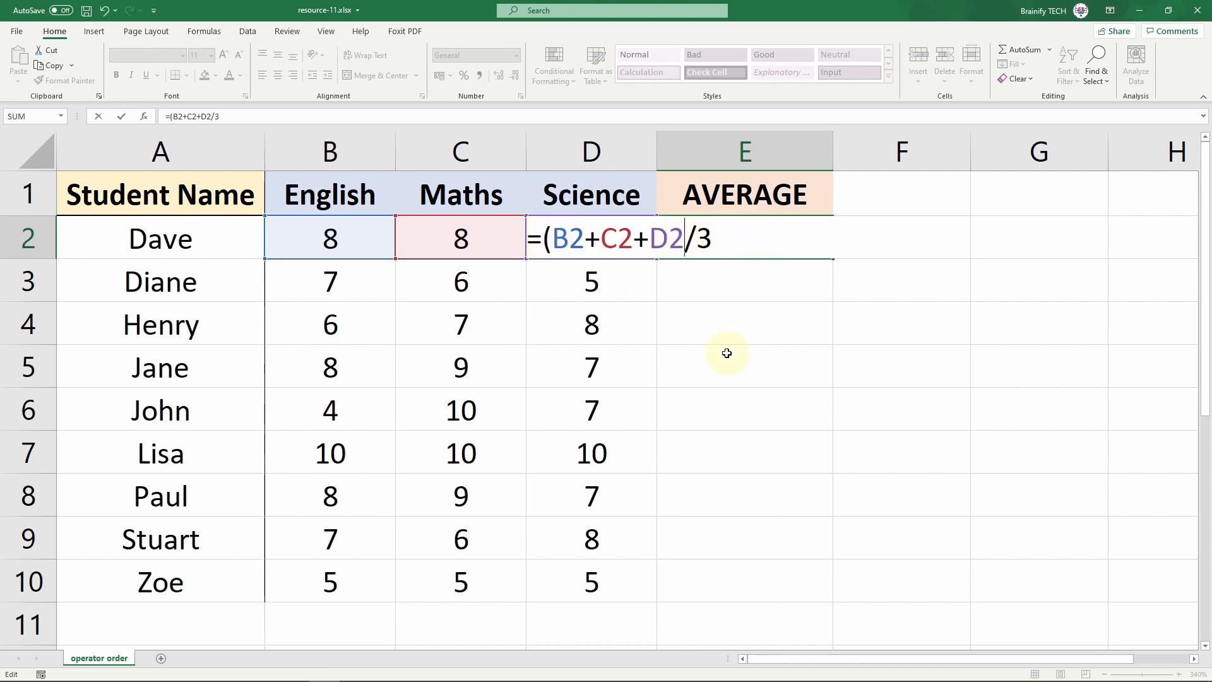
type(")")
key("Return")
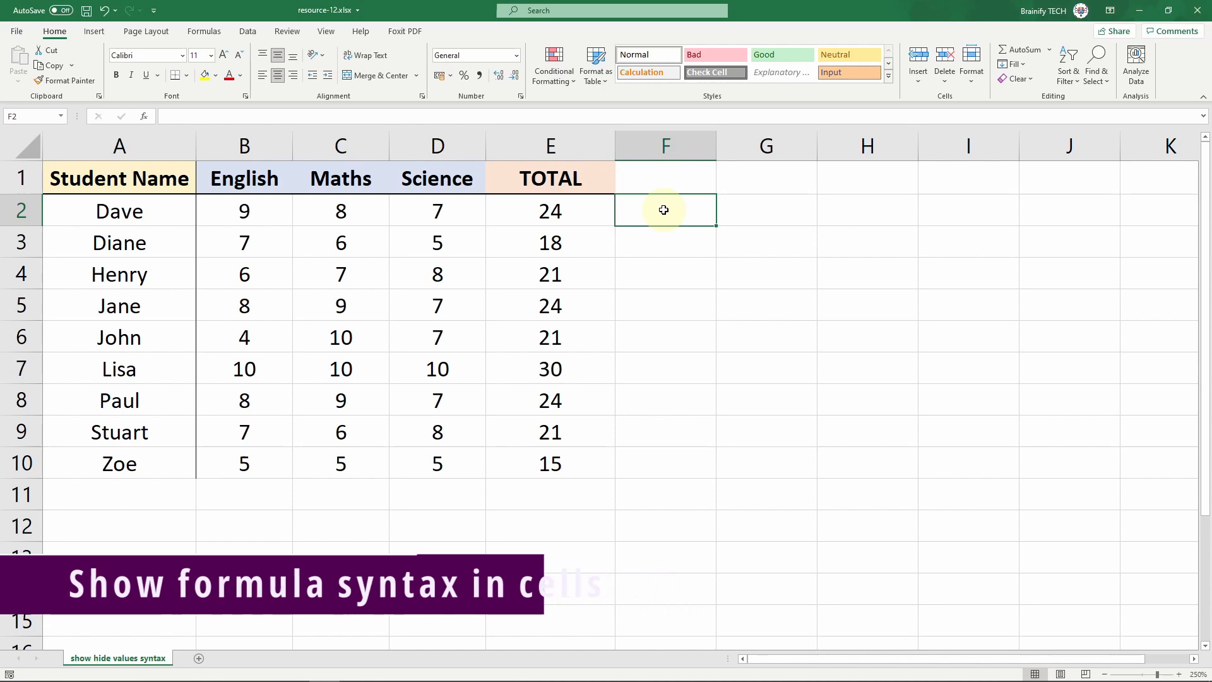
Step: Show the formula syntax of the TOTAL cells E2:E10 on the sheet and switch back to displaying values
left_click_drag(593, 208, 606, 465)
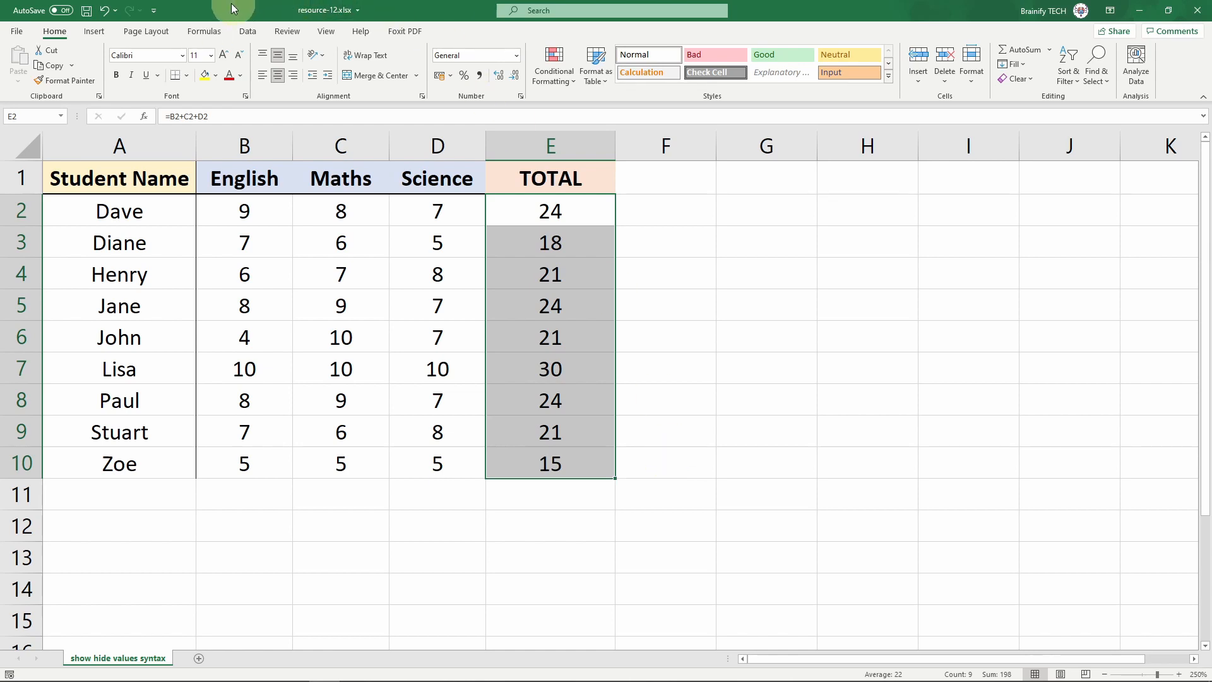
left_click(202, 37)
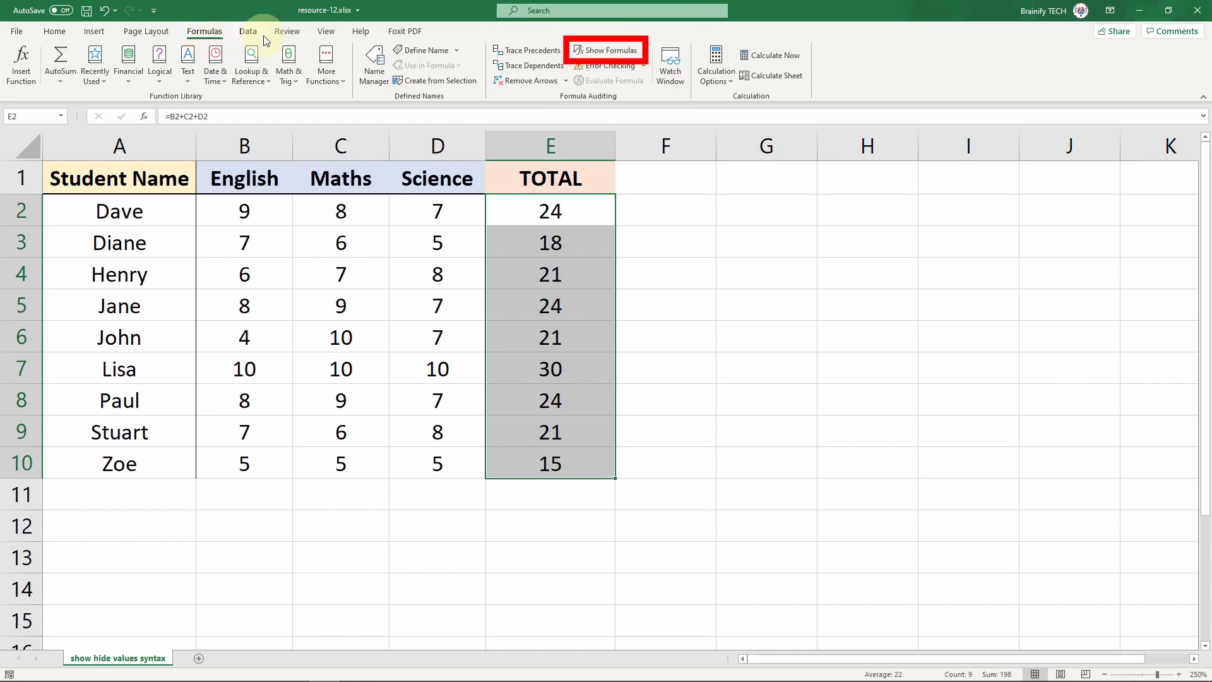
left_click(624, 52)
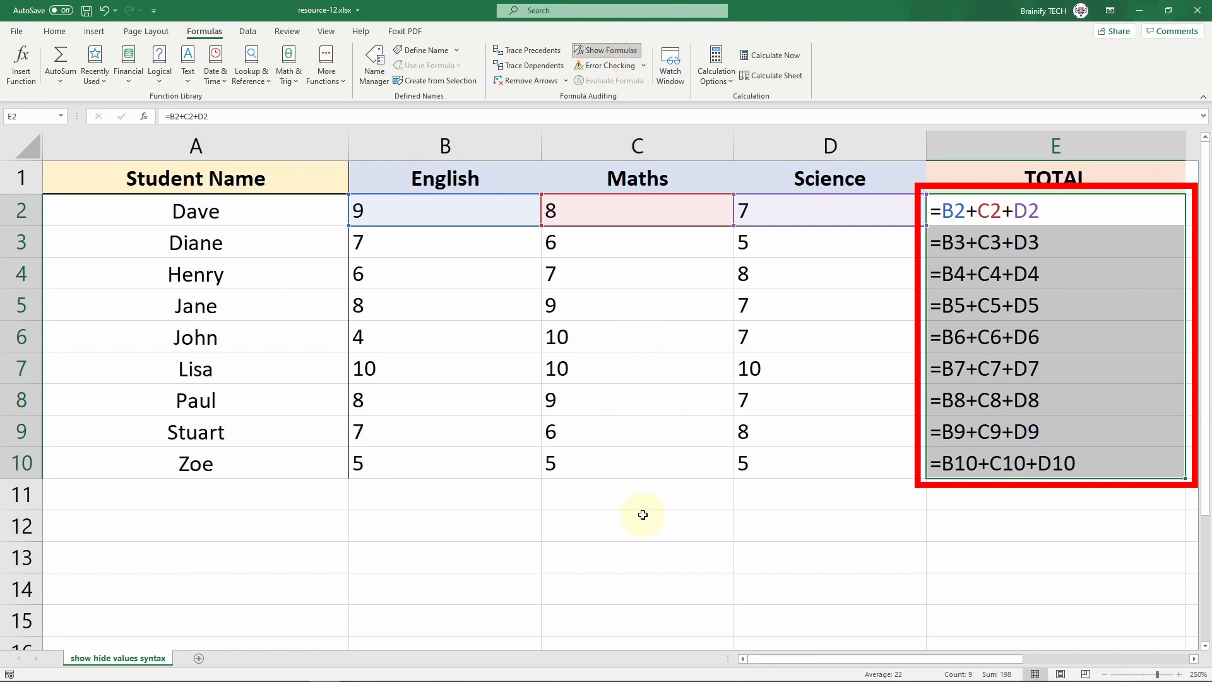
left_click(611, 51)
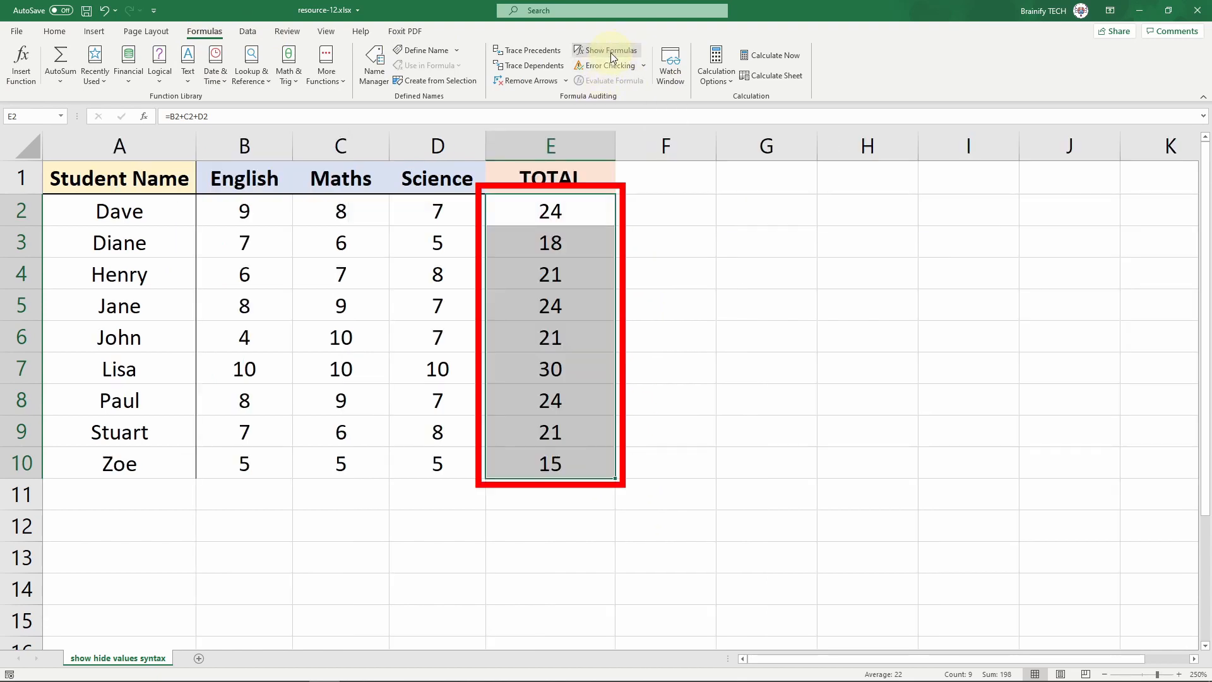